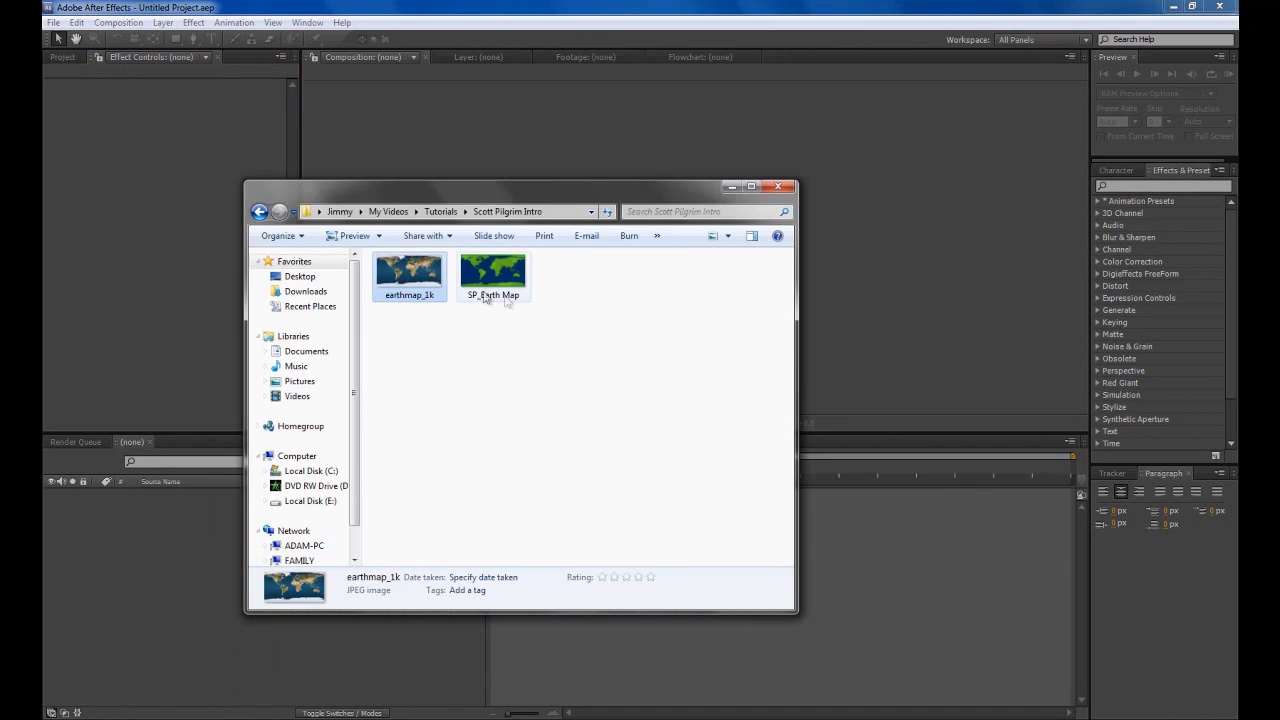
# Import the SP_Earth Map image and create a 1280 x 720 composition at 29.97 frames per second
pyautogui.moveTo(493, 272); pyautogui.dragTo(102, 167)
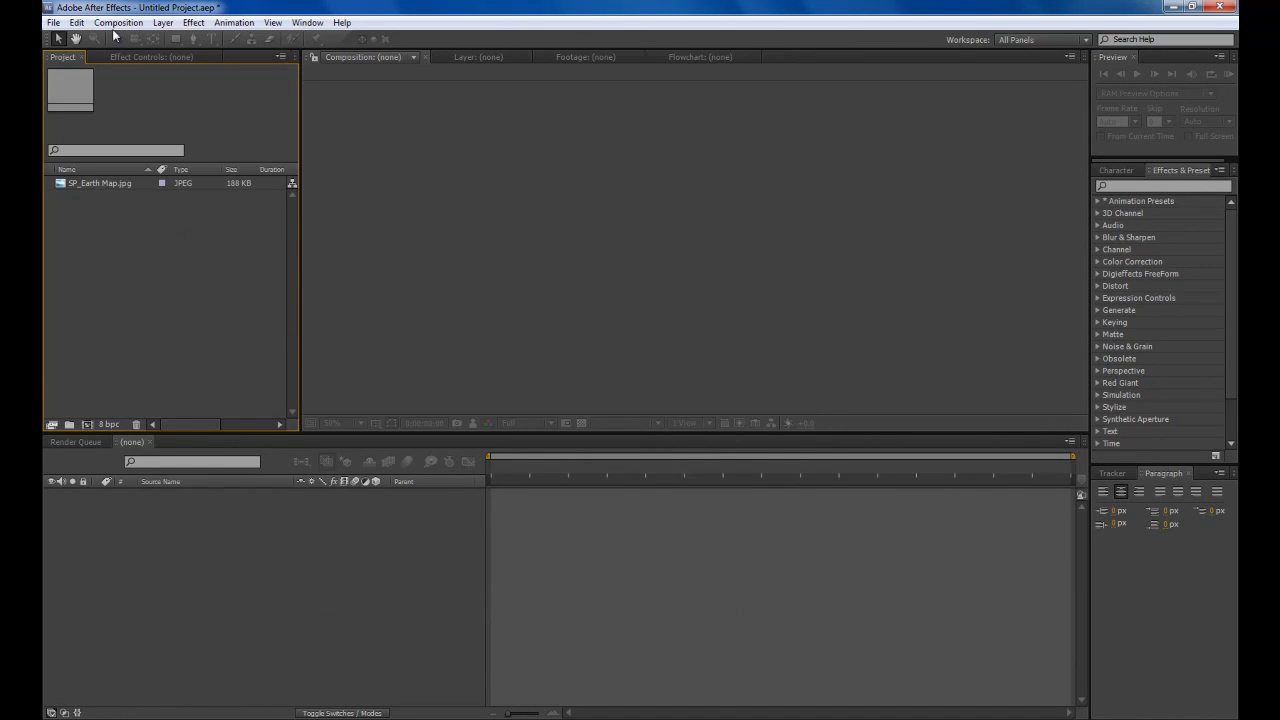
pyautogui.click(118, 22)
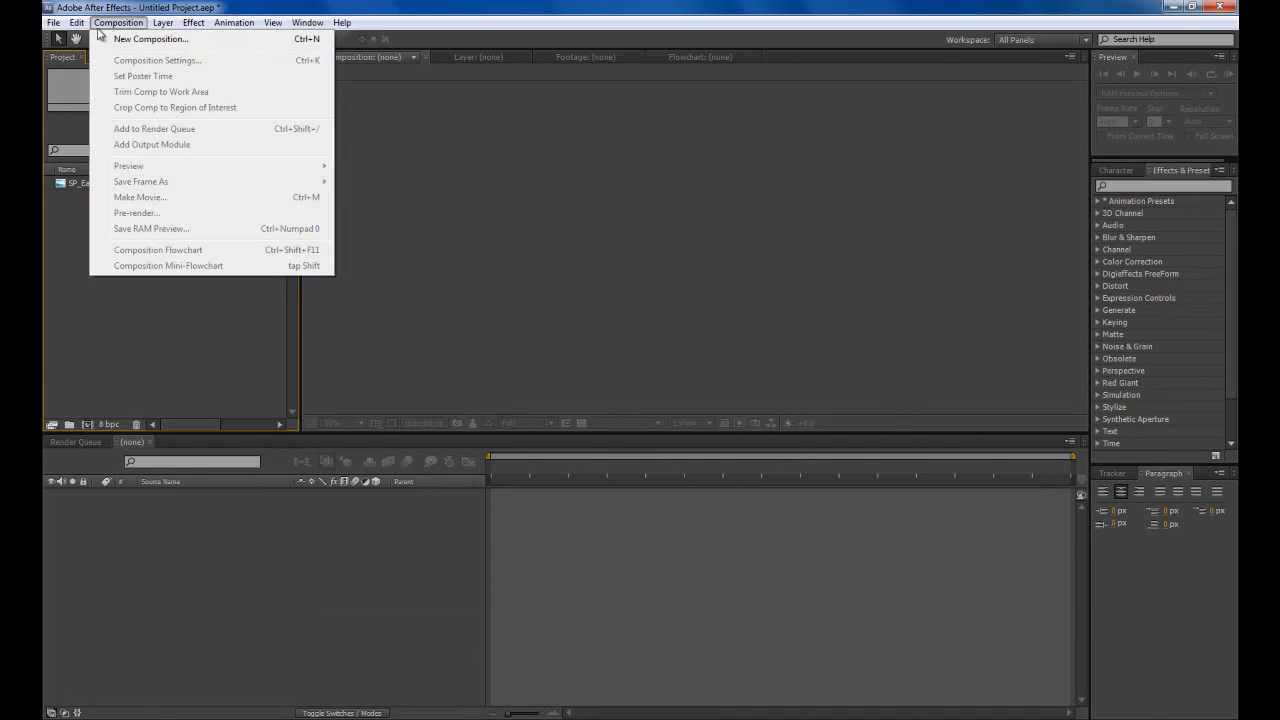
pyautogui.click(115, 39)
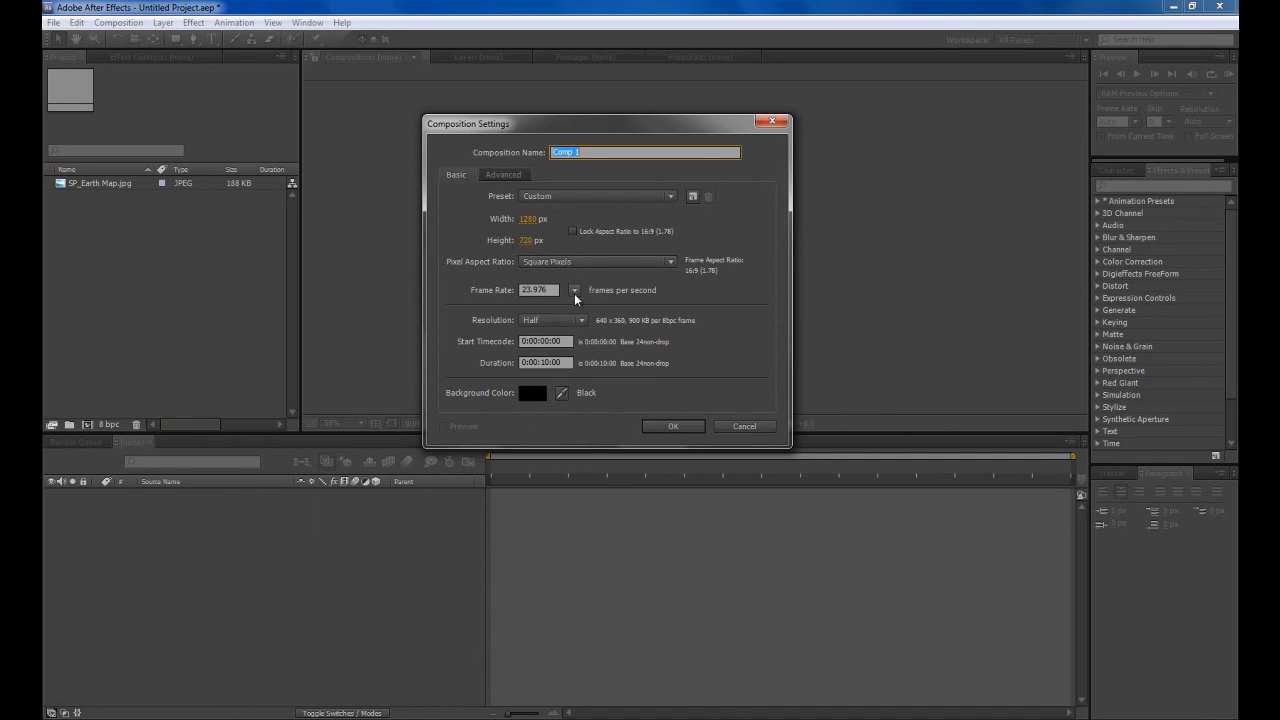
pyautogui.click(574, 290)
pyautogui.click(619, 401)
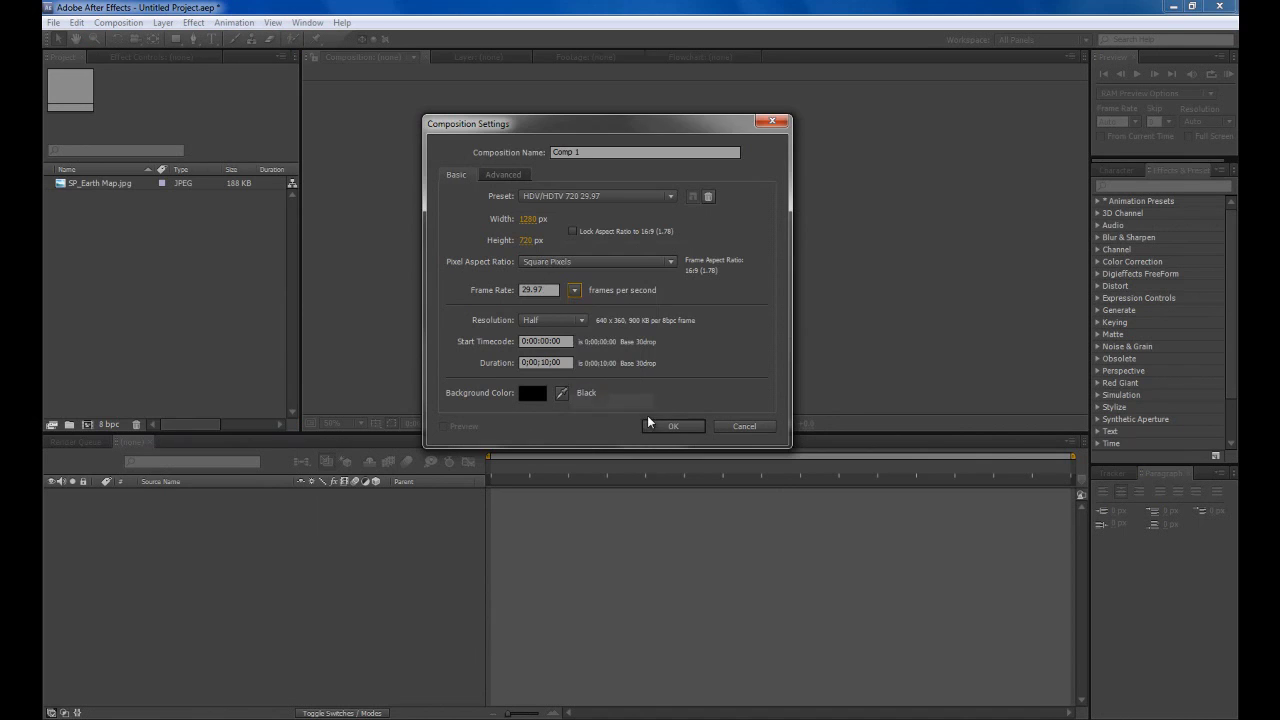
pyautogui.click(661, 424)
# Place the SP_Earth Map image in the centre of Comp 1 and enlarge it to about 110%
pyautogui.click(60, 266)
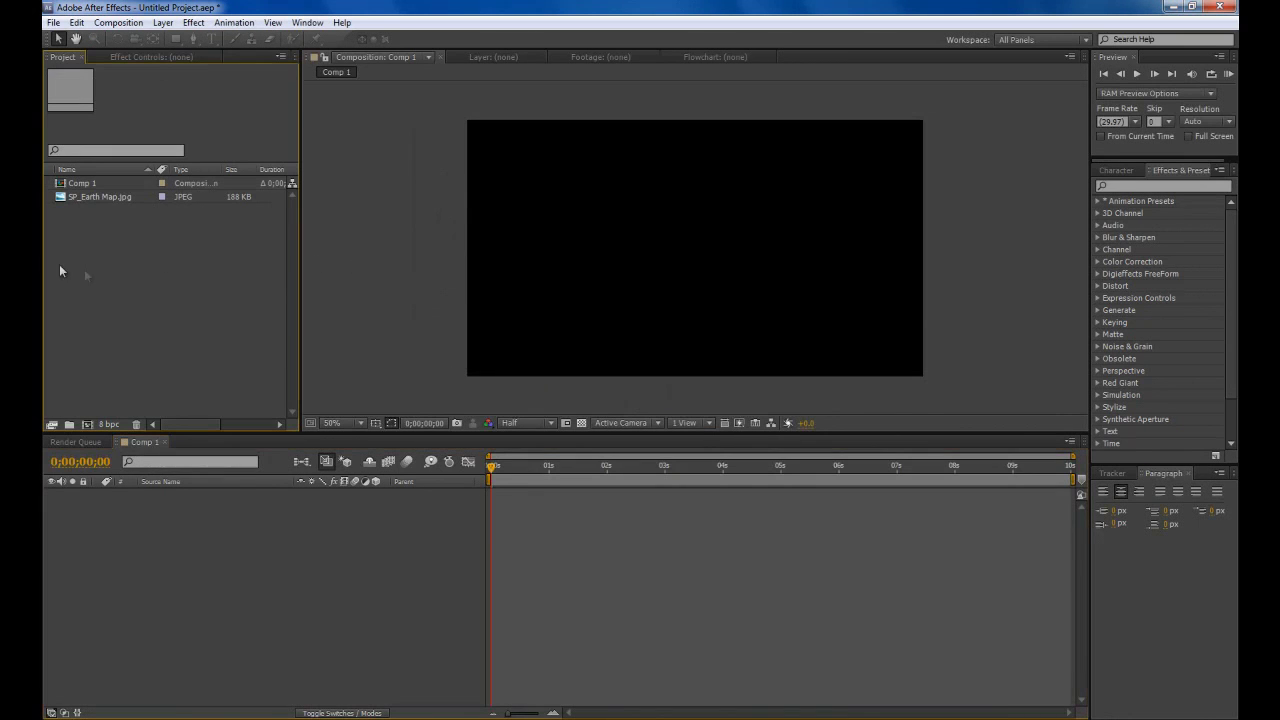
pyautogui.moveTo(81, 200); pyautogui.dragTo(700, 249)
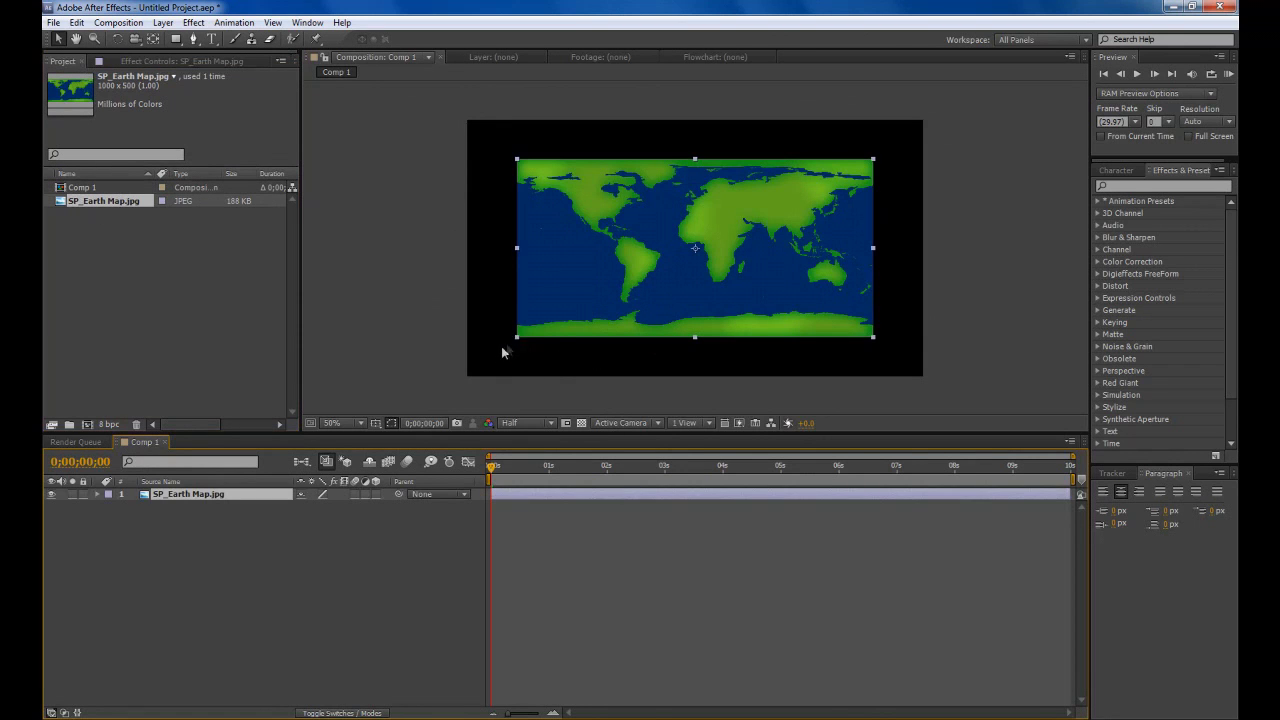
pyautogui.moveTo(517, 337); pyautogui.dragTo(497, 347)
# Find the CC Sphere effect and apply it to the SP_Earth Map layer
pyautogui.click(1129, 187)
pyautogui.write('S')
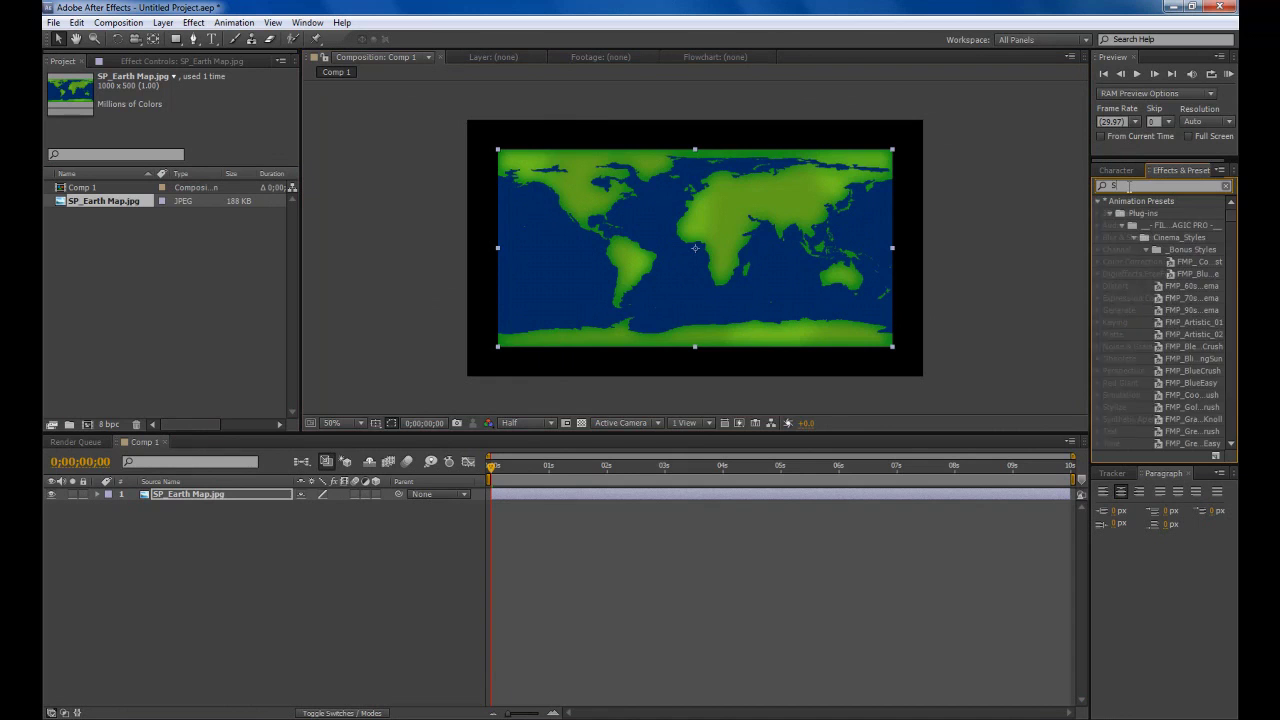
pyautogui.write('pi')
pyautogui.write('here')
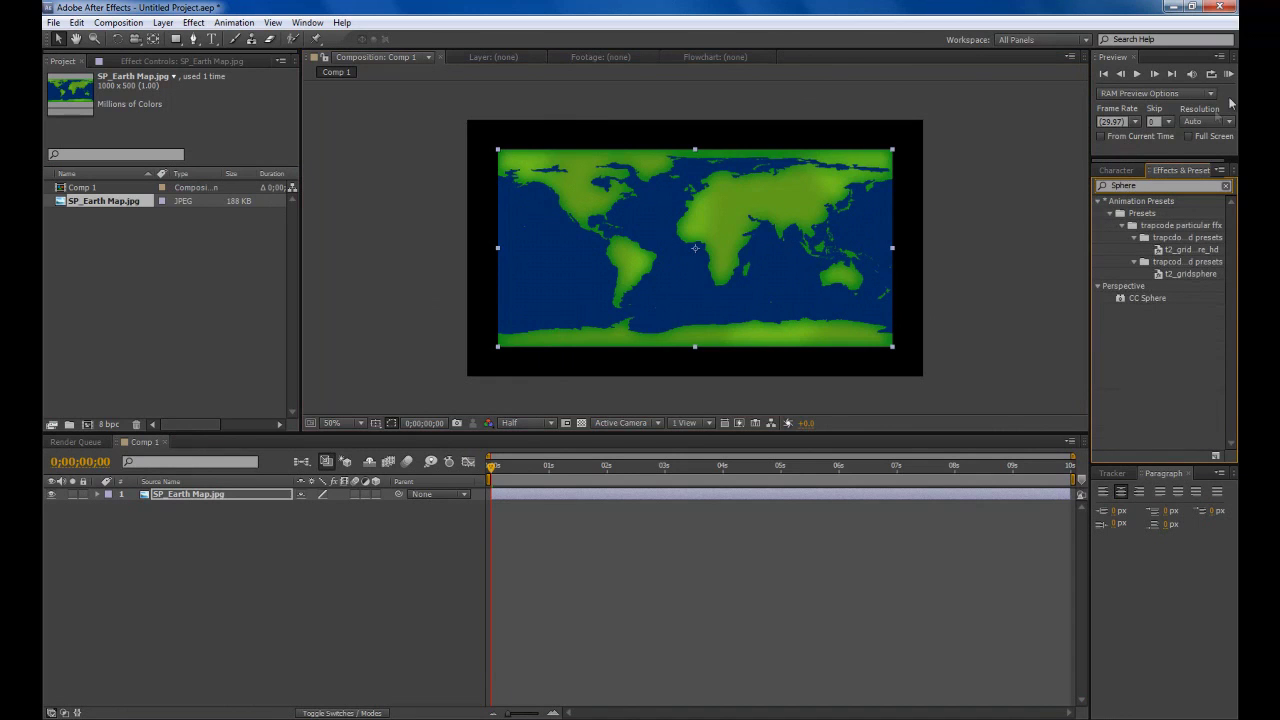
pyautogui.moveTo(1157, 295); pyautogui.dragTo(760, 238)
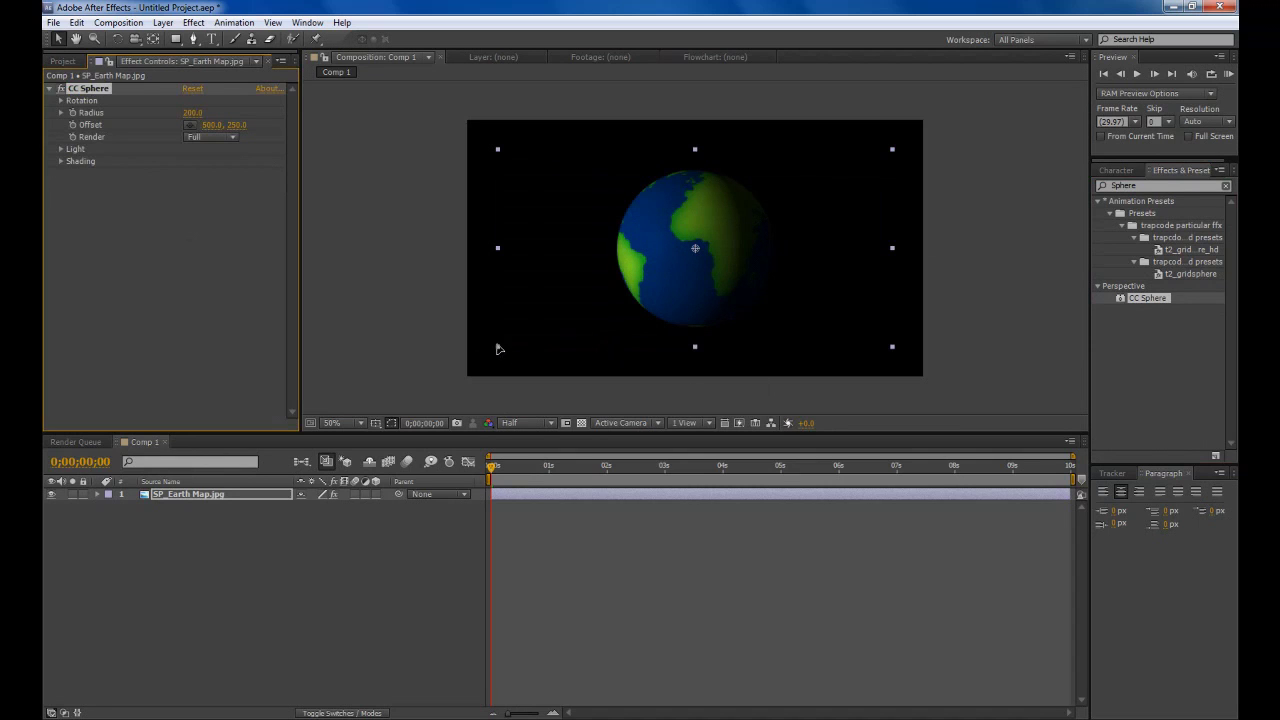
# Enlarge the globe layer uniformly through its Scale property until its bounds slightly exceed the composition's width
pyautogui.moveTo(499, 349); pyautogui.dragTo(471, 367)
pyautogui.hotkey('ctrl', 'z')
pyautogui.press('s')
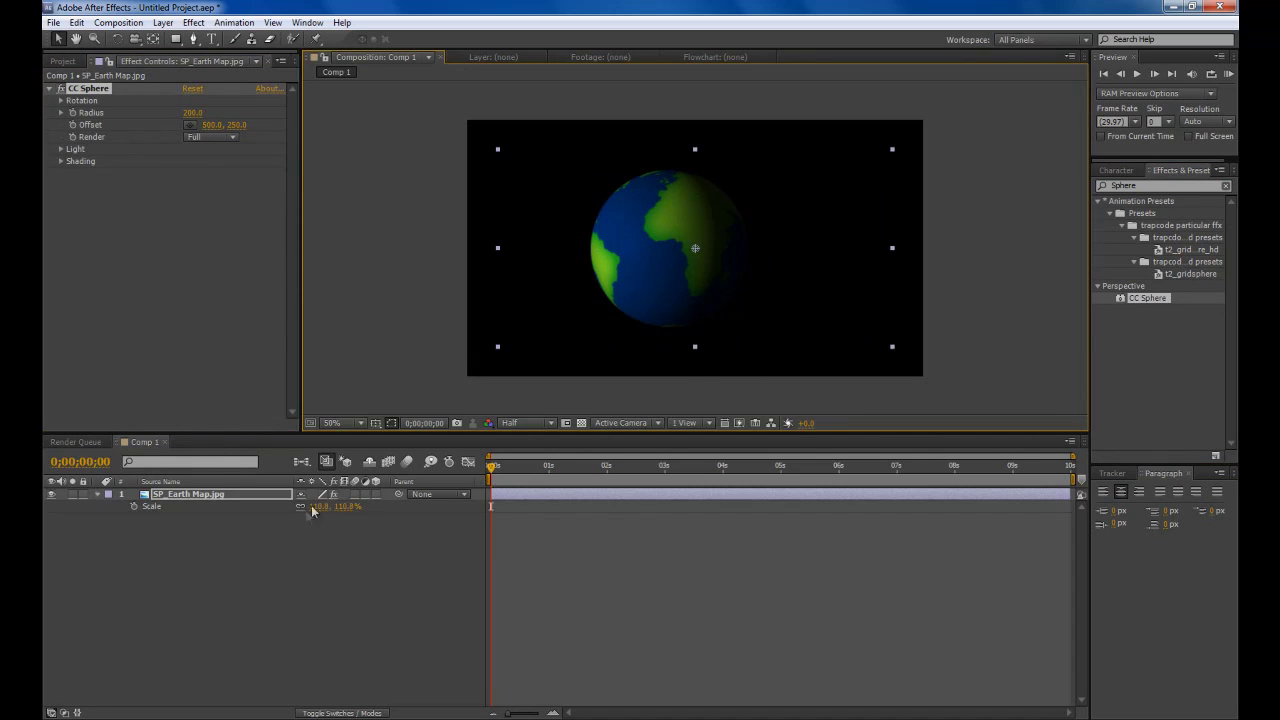
pyautogui.moveTo(312, 508)
pyautogui.mouseDown()
pyautogui.moveTo(357, 508)
pyautogui.moveTo(334, 507)
pyautogui.mouseUp()
pyautogui.press('s')
pyautogui.click(320, 210)
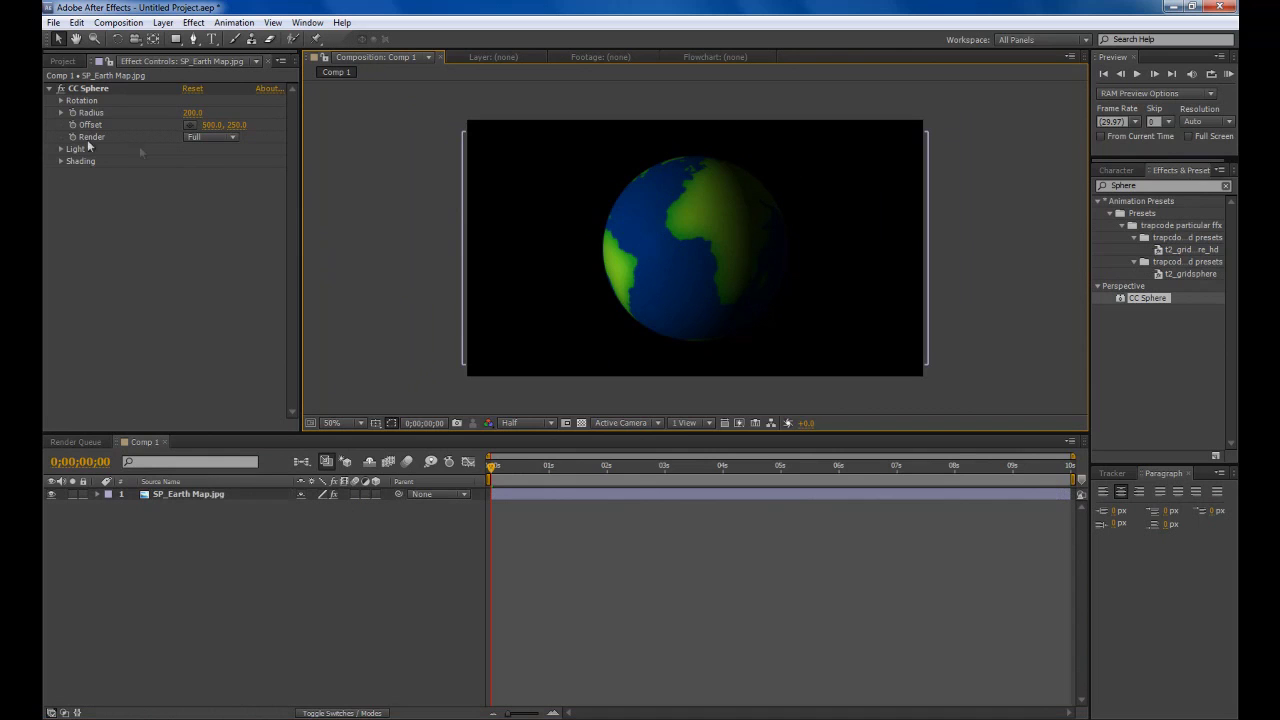
# Set the CC Sphere light intensity to 118 and its ambient shading to 51
pyautogui.click(61, 149)
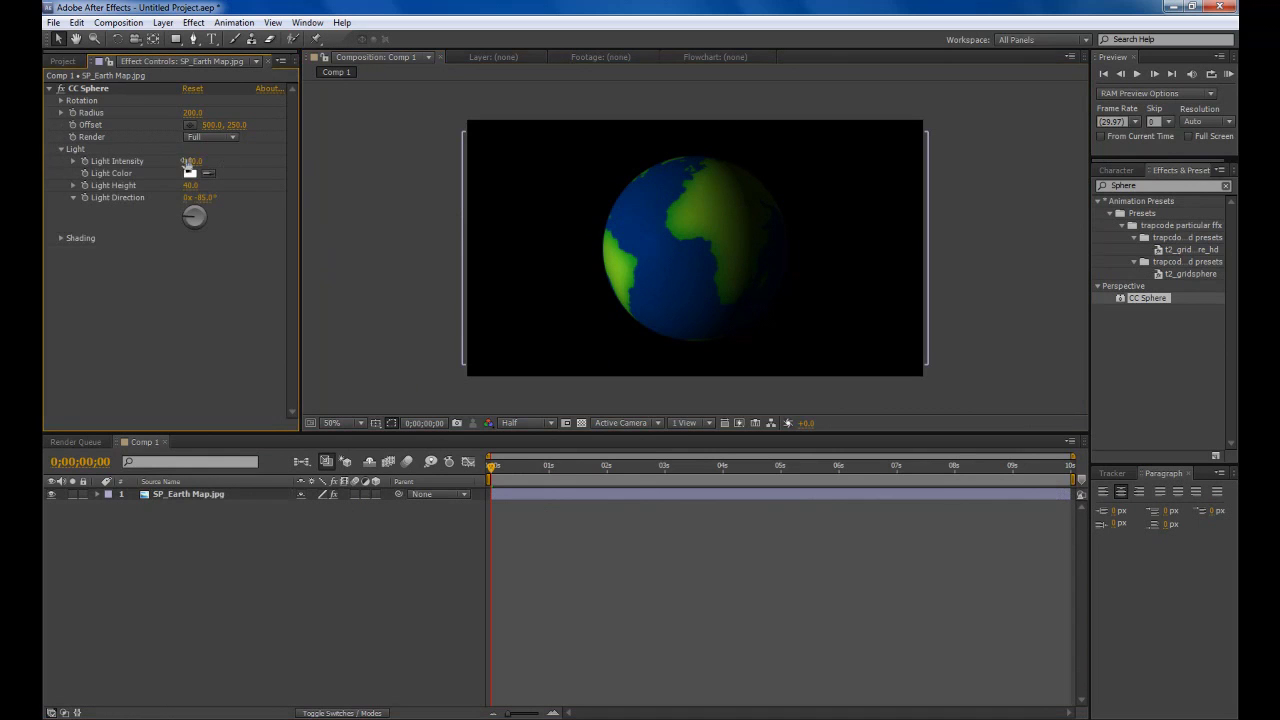
pyautogui.moveTo(192, 161); pyautogui.dragTo(194, 160)
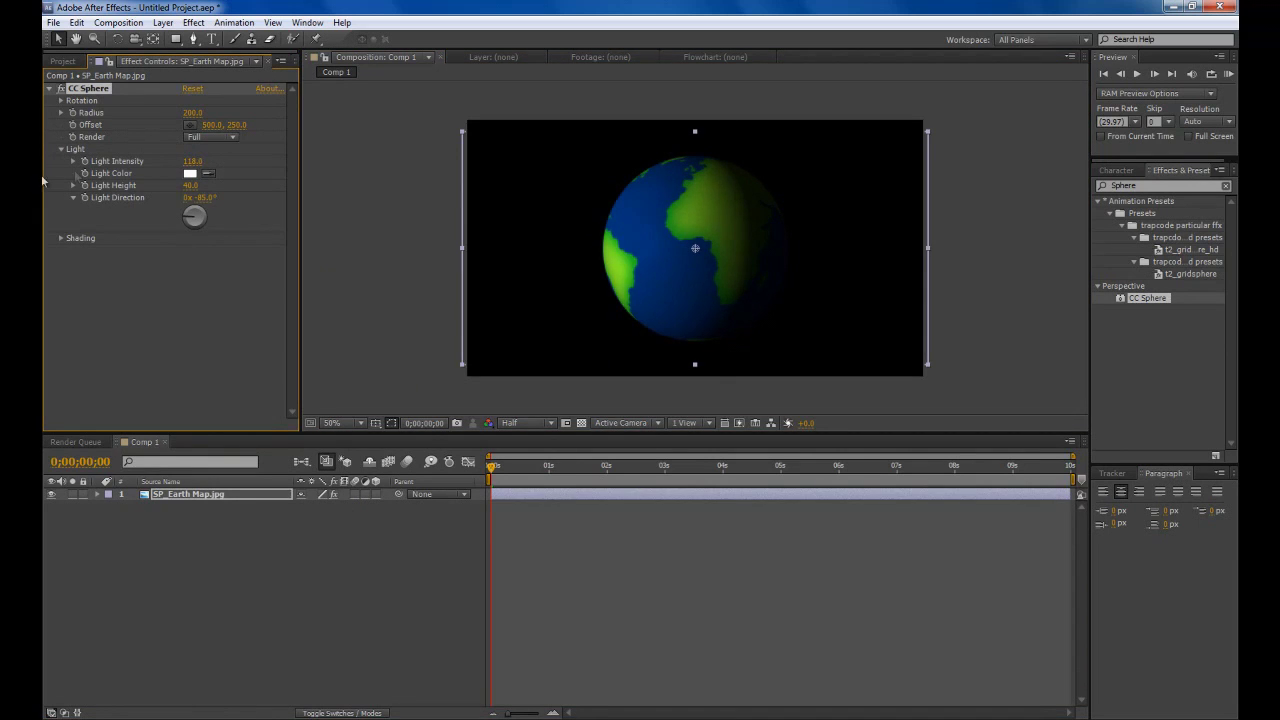
pyautogui.click(59, 238)
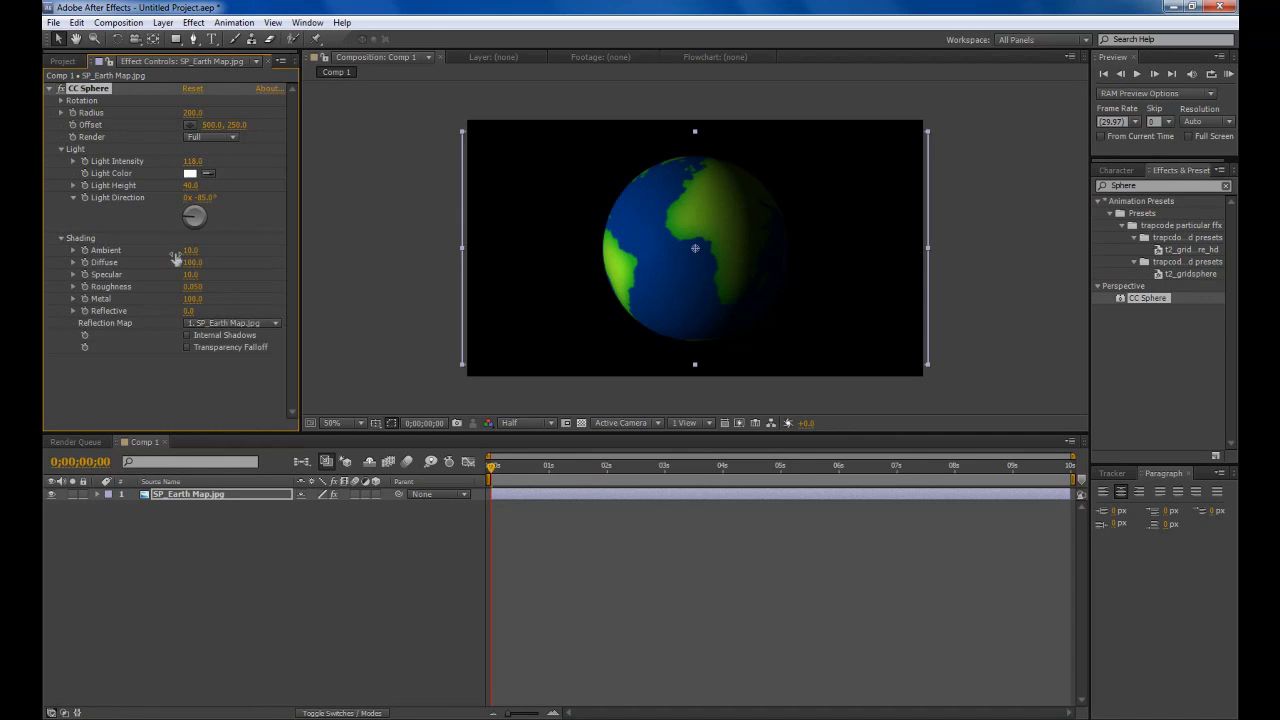
pyautogui.moveTo(210, 245); pyautogui.dragTo(216, 244)
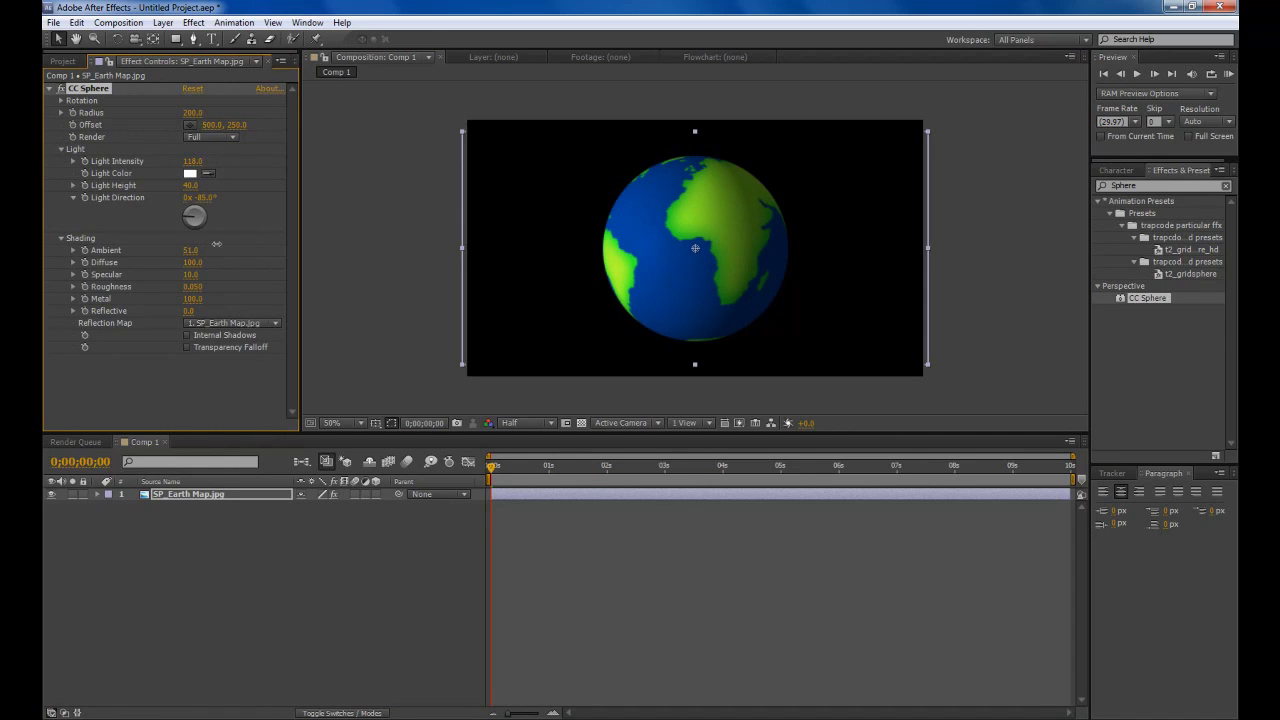
pyautogui.click(60, 149)
pyautogui.click(50, 89)
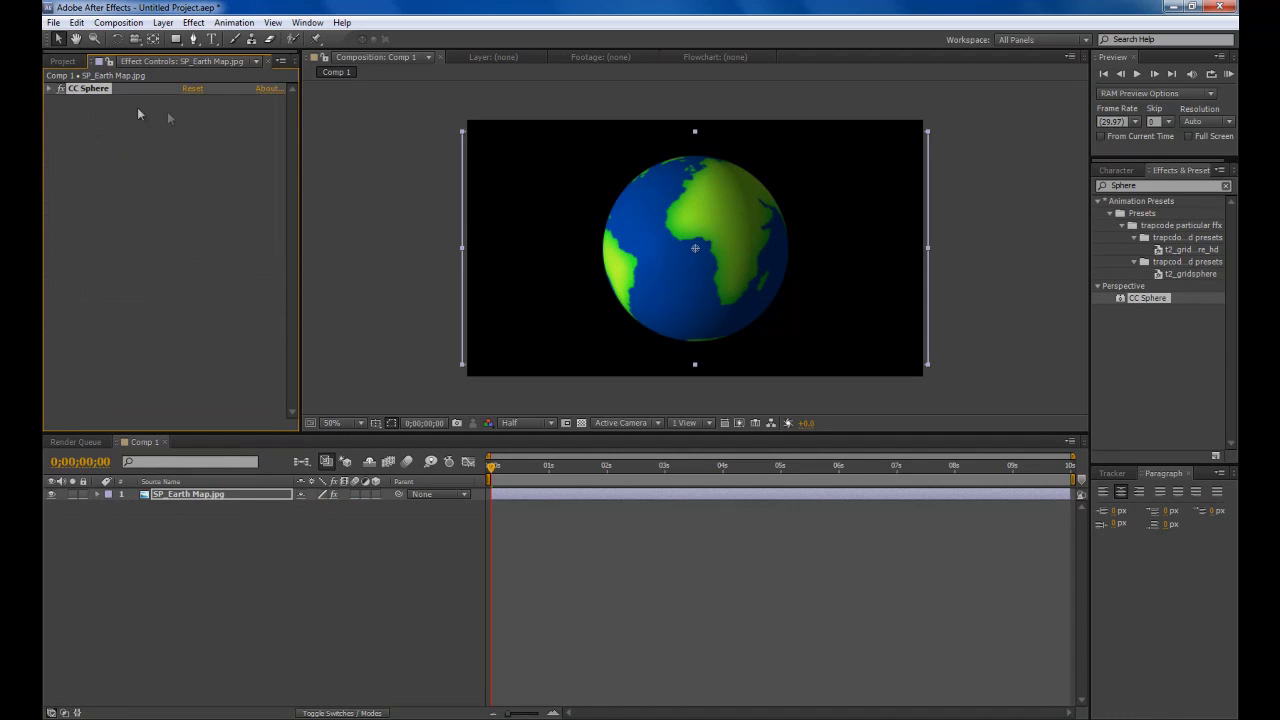
pyautogui.click(354, 152)
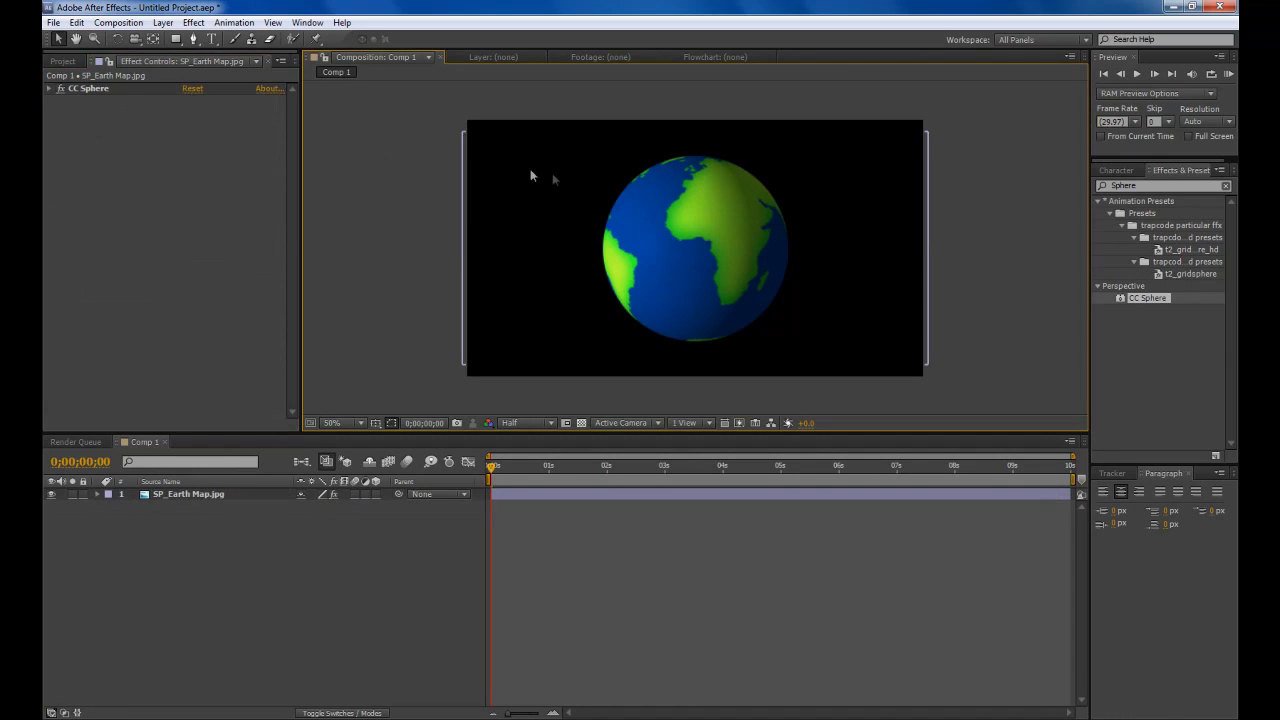
# Add a CC Sphere Rotation Y keyframe of 0° at the start of the composition and reveal it in the timeline
pyautogui.click(50, 89)
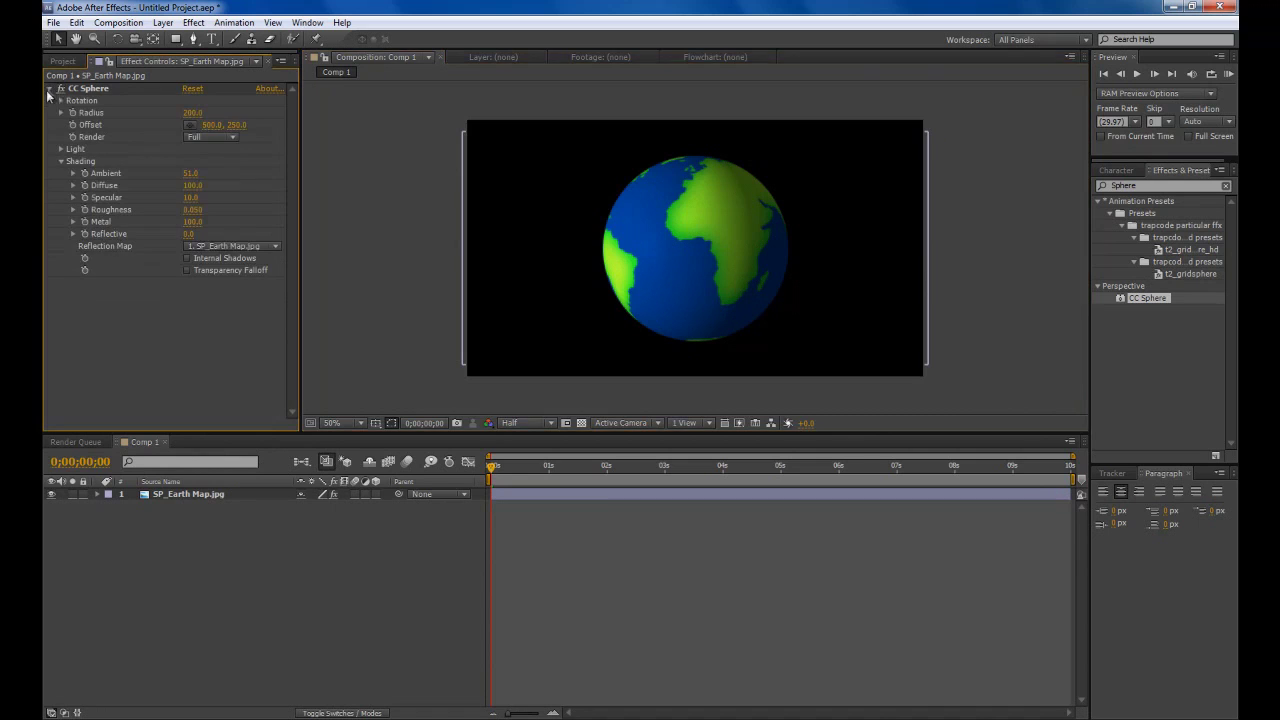
pyautogui.click(61, 161)
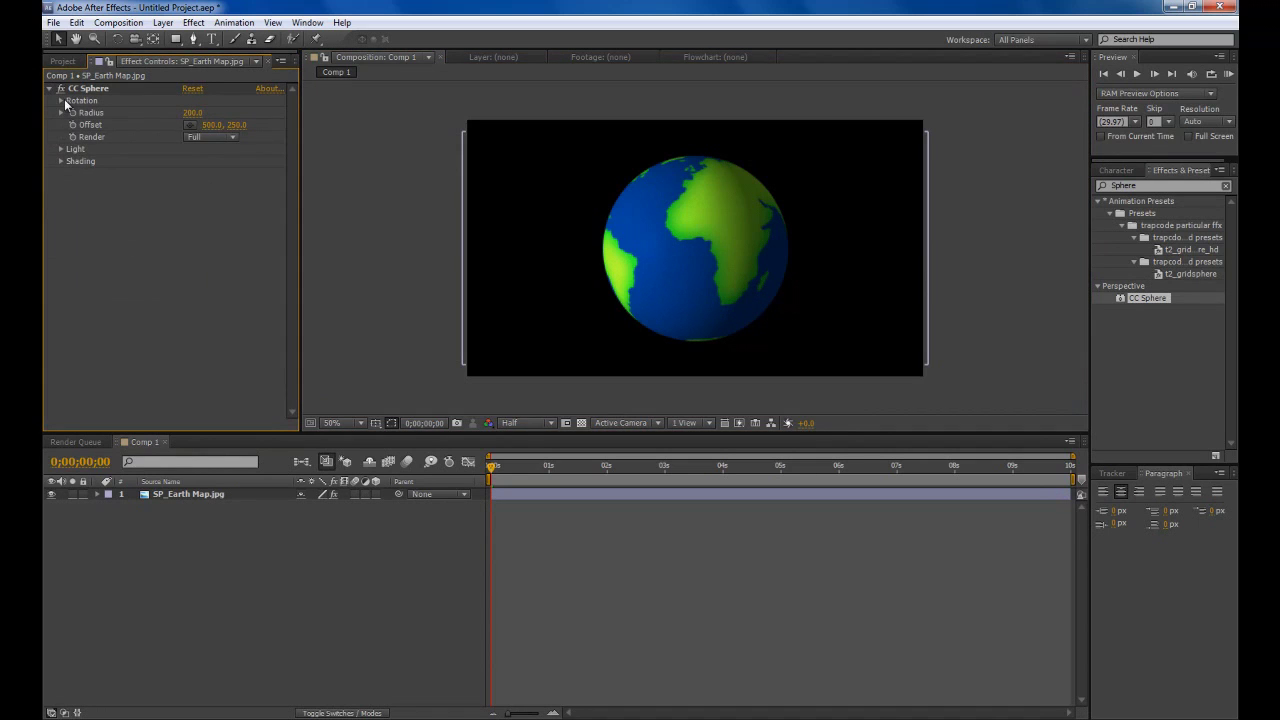
pyautogui.click(61, 100)
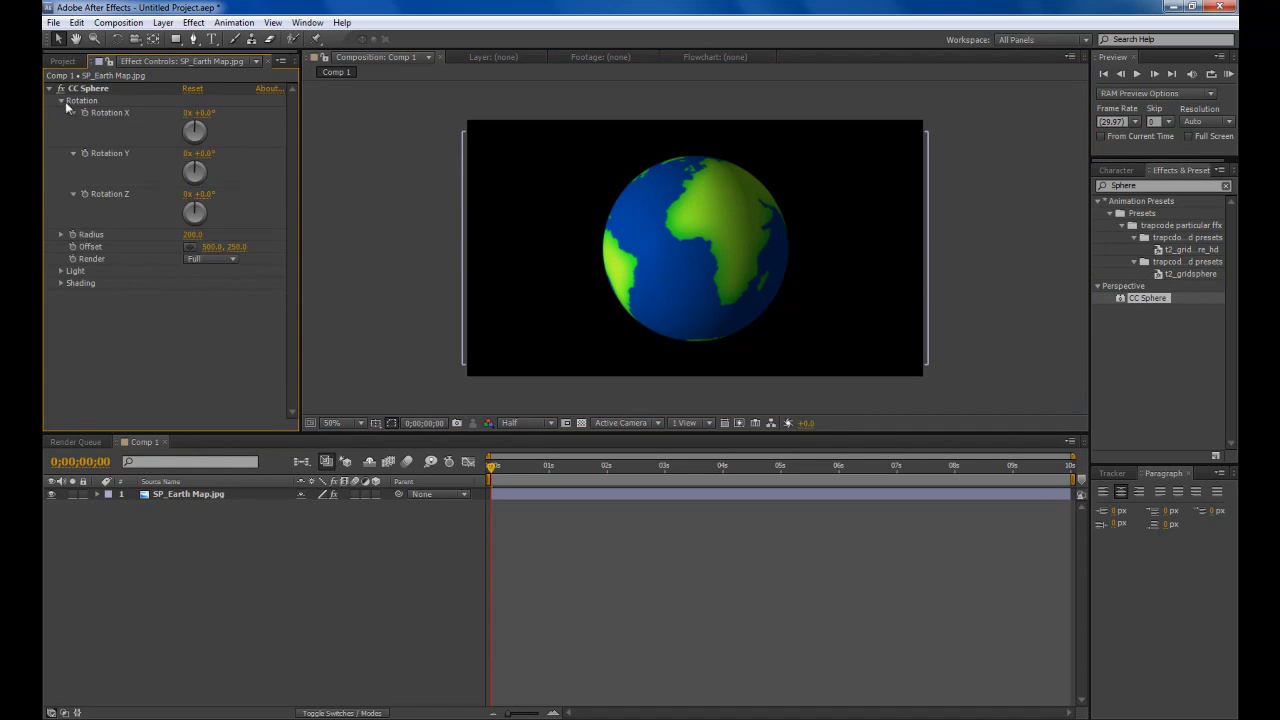
pyautogui.click(85, 153)
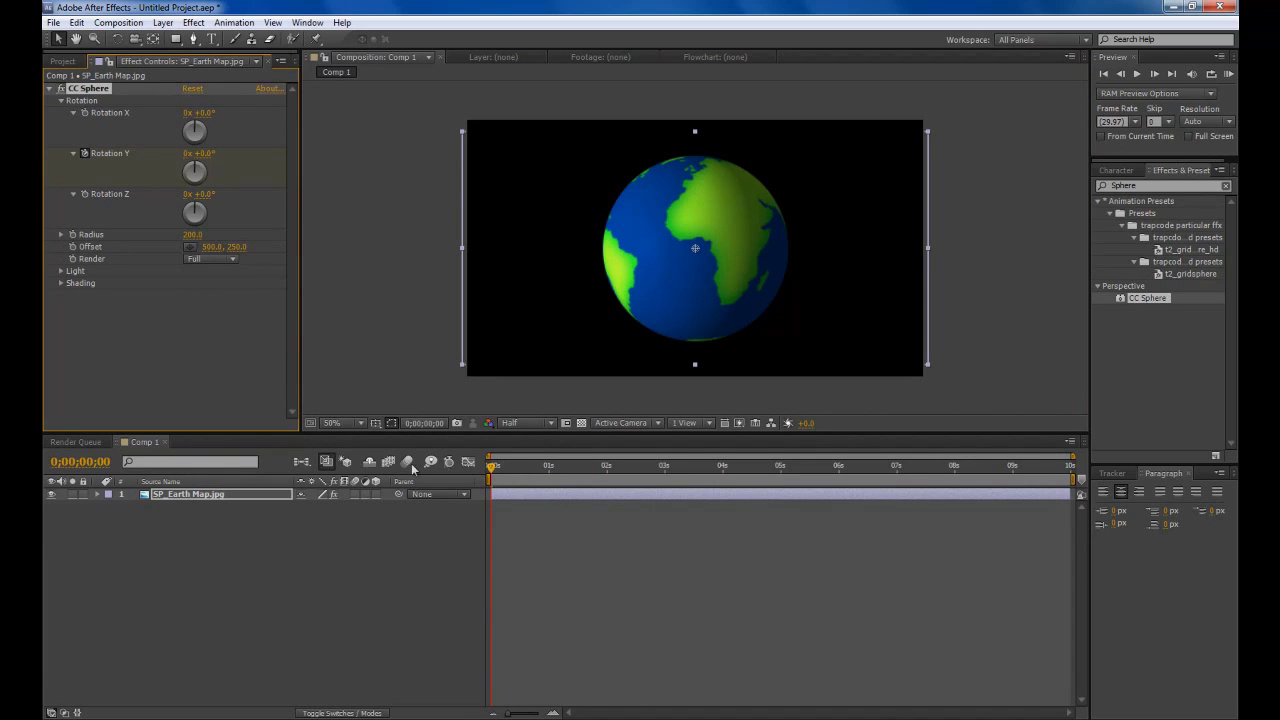
pyautogui.press('u')
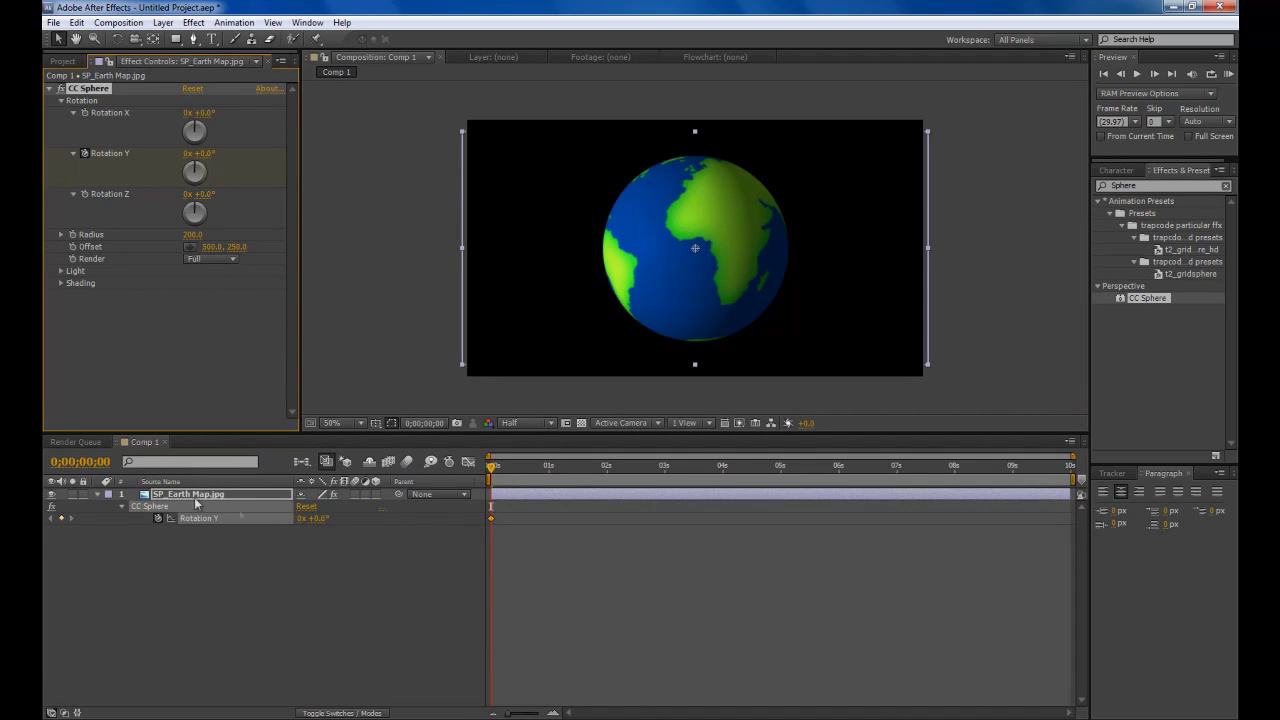
pyautogui.click(194, 496)
pyautogui.click(200, 518)
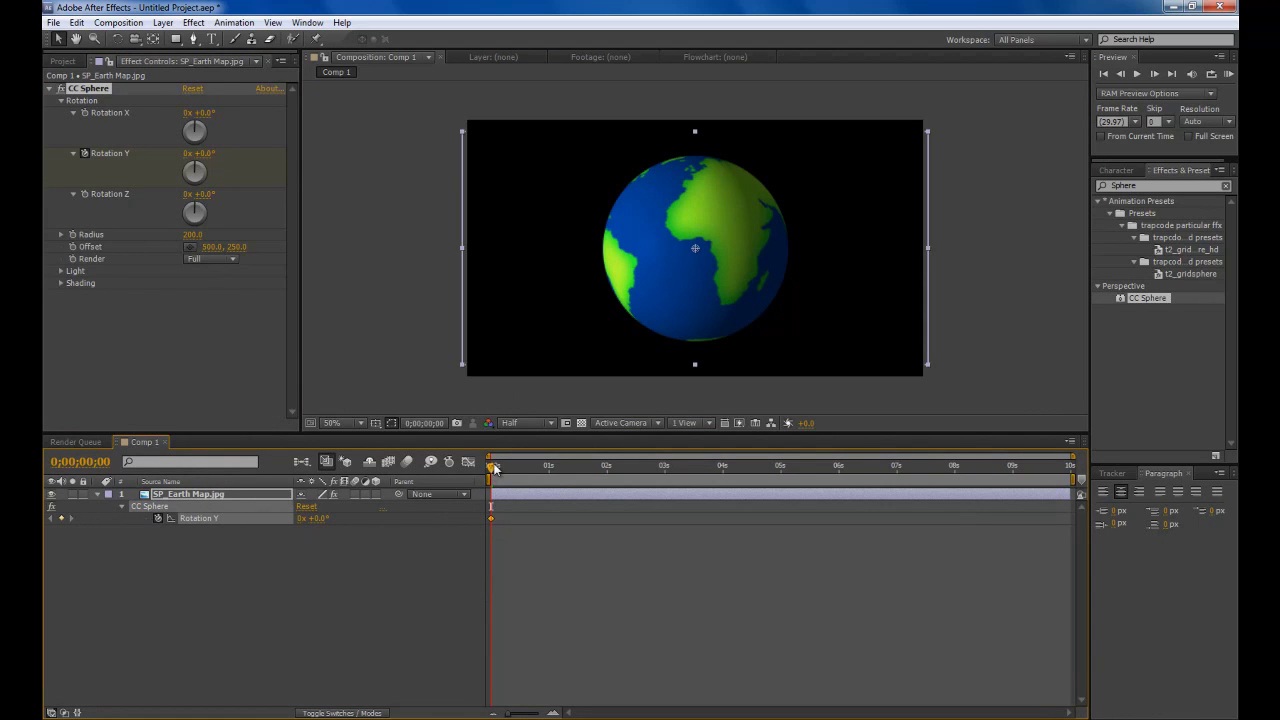
# Add a second Rotation Y keyframe at 0;00;09;29 with a larger angle to spin the globe, and scrub through the animation
pyautogui.moveTo(494, 468); pyautogui.dragTo(1078, 480)
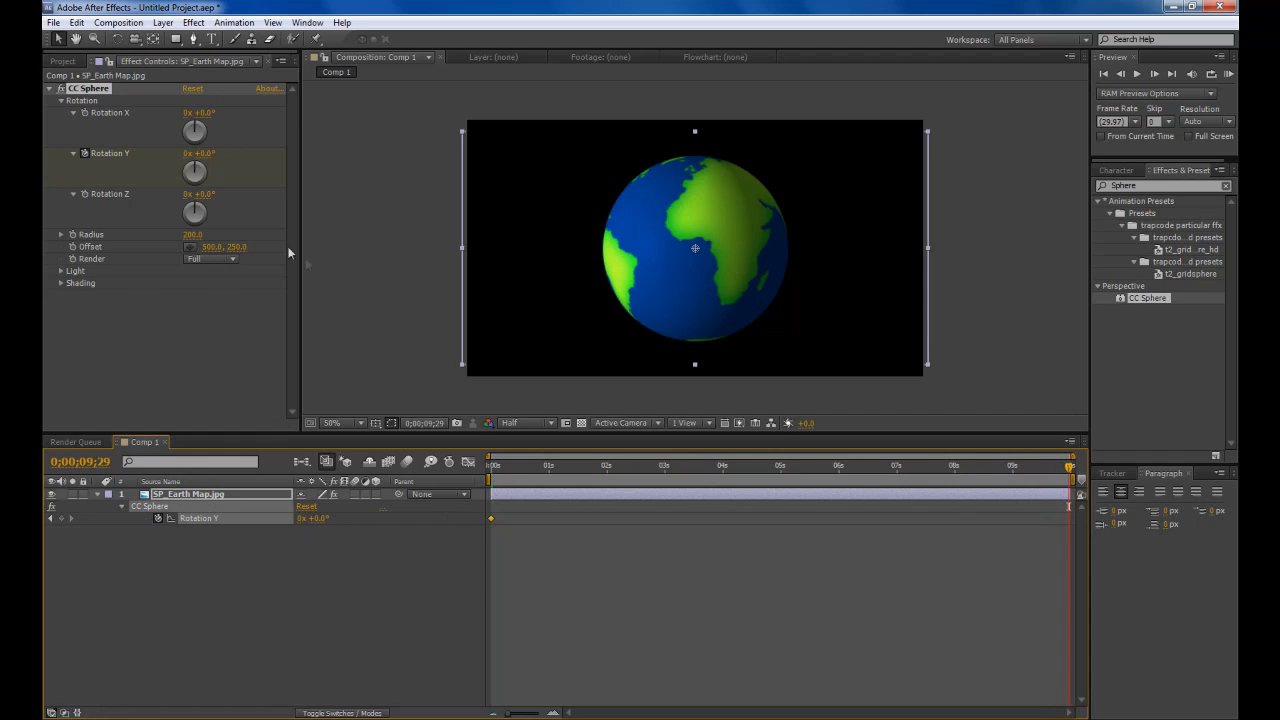
pyautogui.click(204, 155)
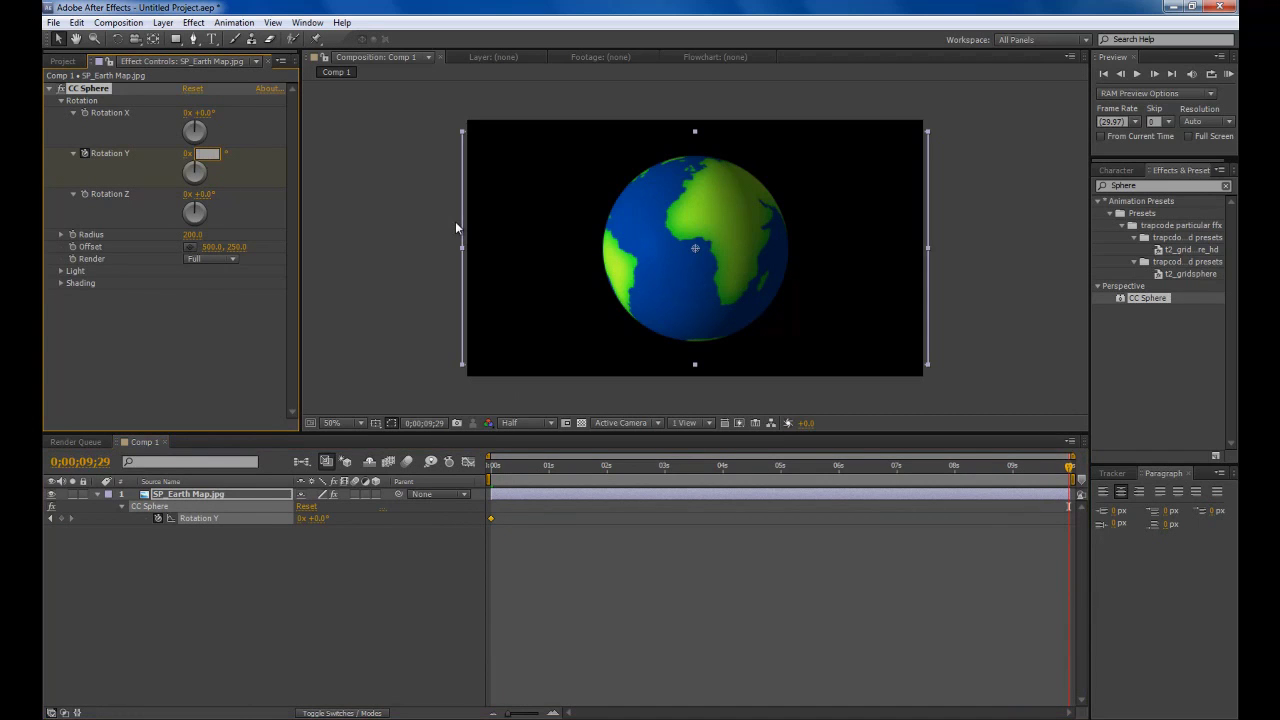
pyautogui.press('Return')
pyautogui.click(493, 466)
pyautogui.moveTo(497, 470); pyautogui.dragTo(713, 441)
pyautogui.click(379, 371)
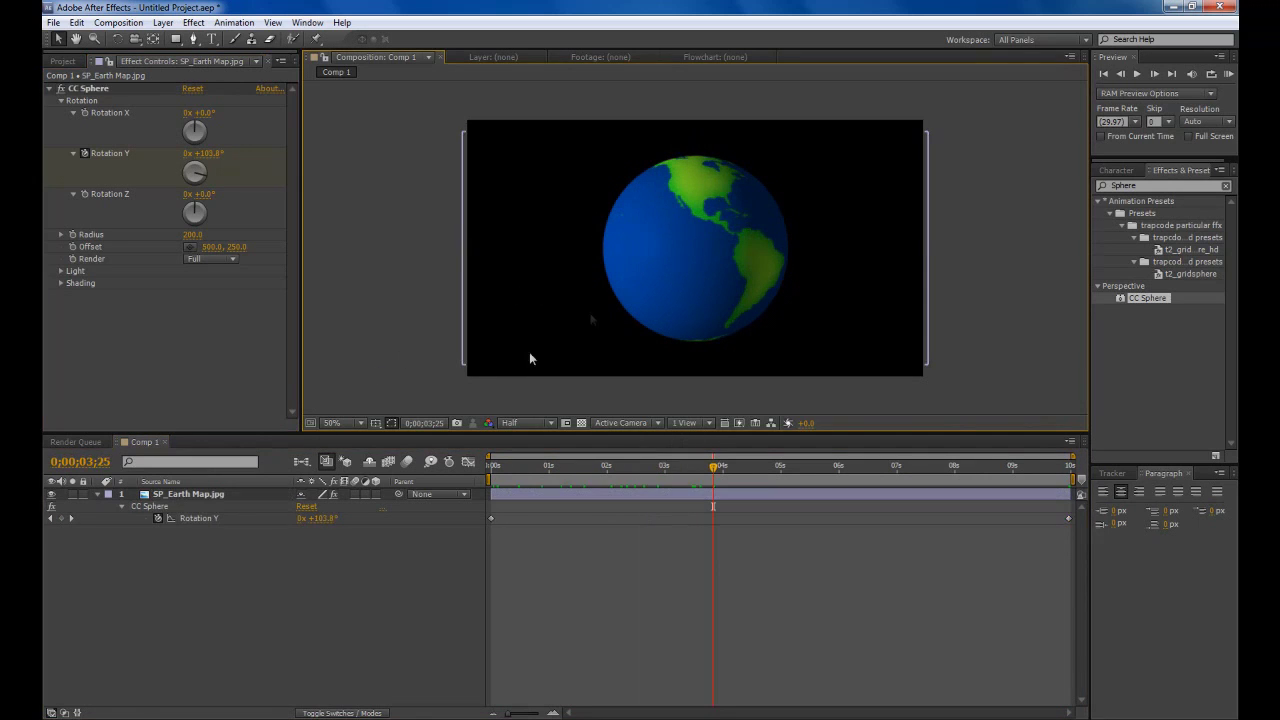
pyautogui.click(97, 494)
pyautogui.click(401, 350)
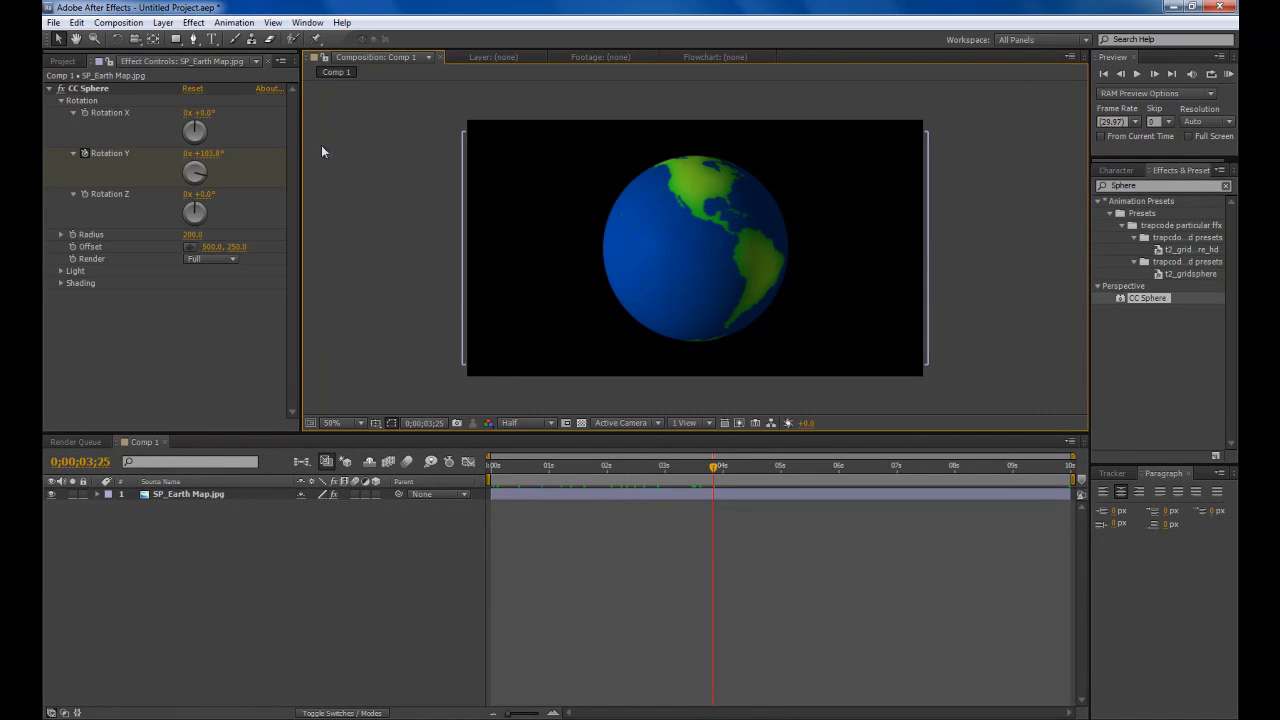
# Create a black 1280 x 720 solid named Stars and place it beneath the SP_Earth Map layer
pyautogui.click(162, 22)
pyautogui.moveTo(366, 40)
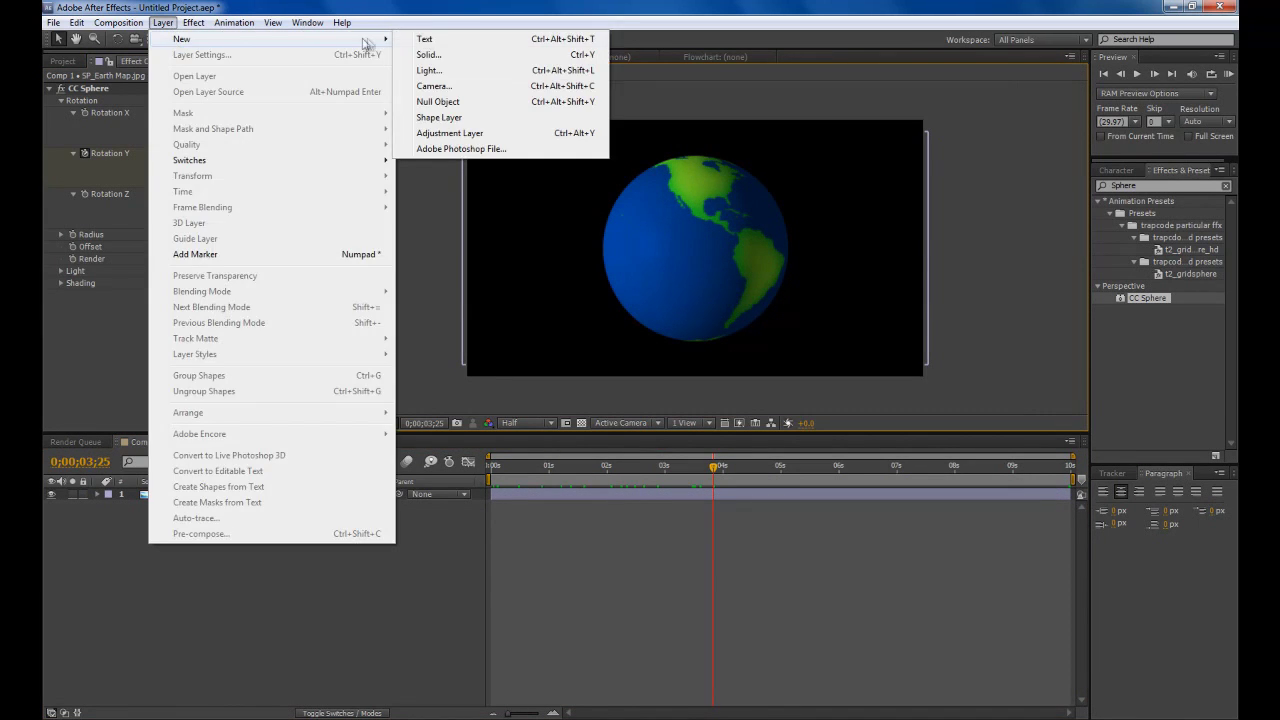
pyautogui.click(465, 65)
pyautogui.write('Stars')
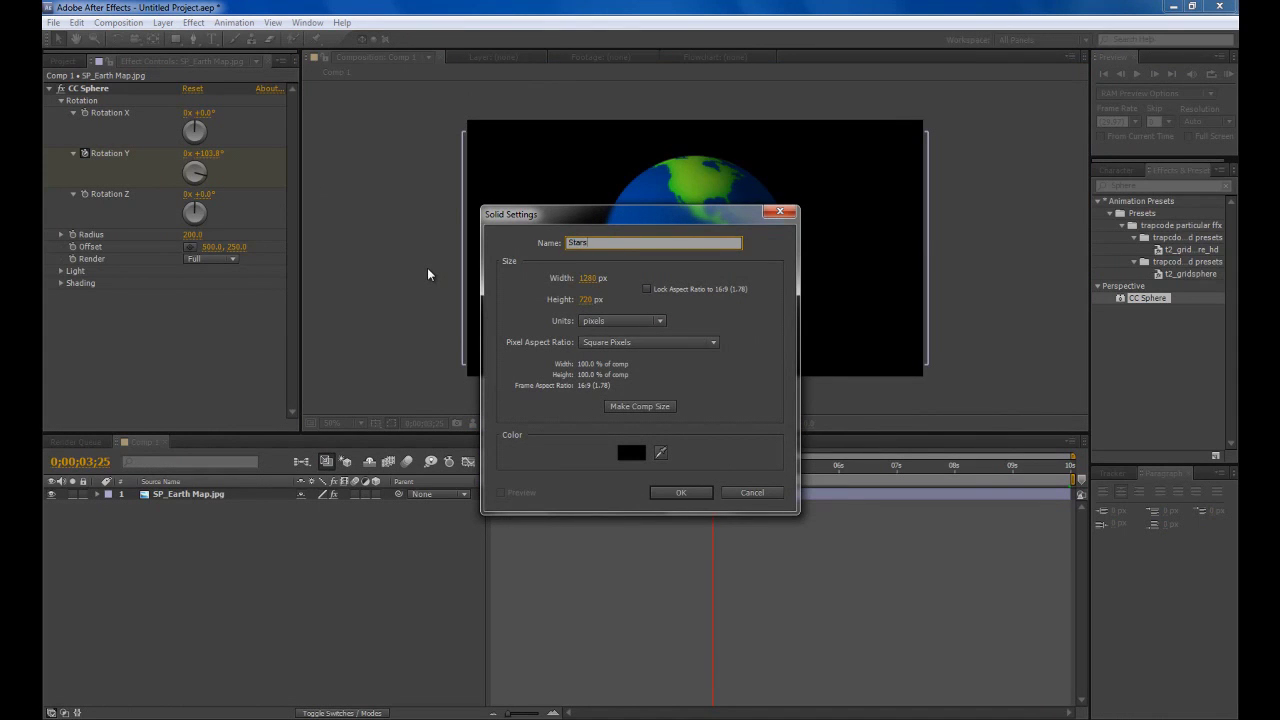
pyautogui.click(680, 492)
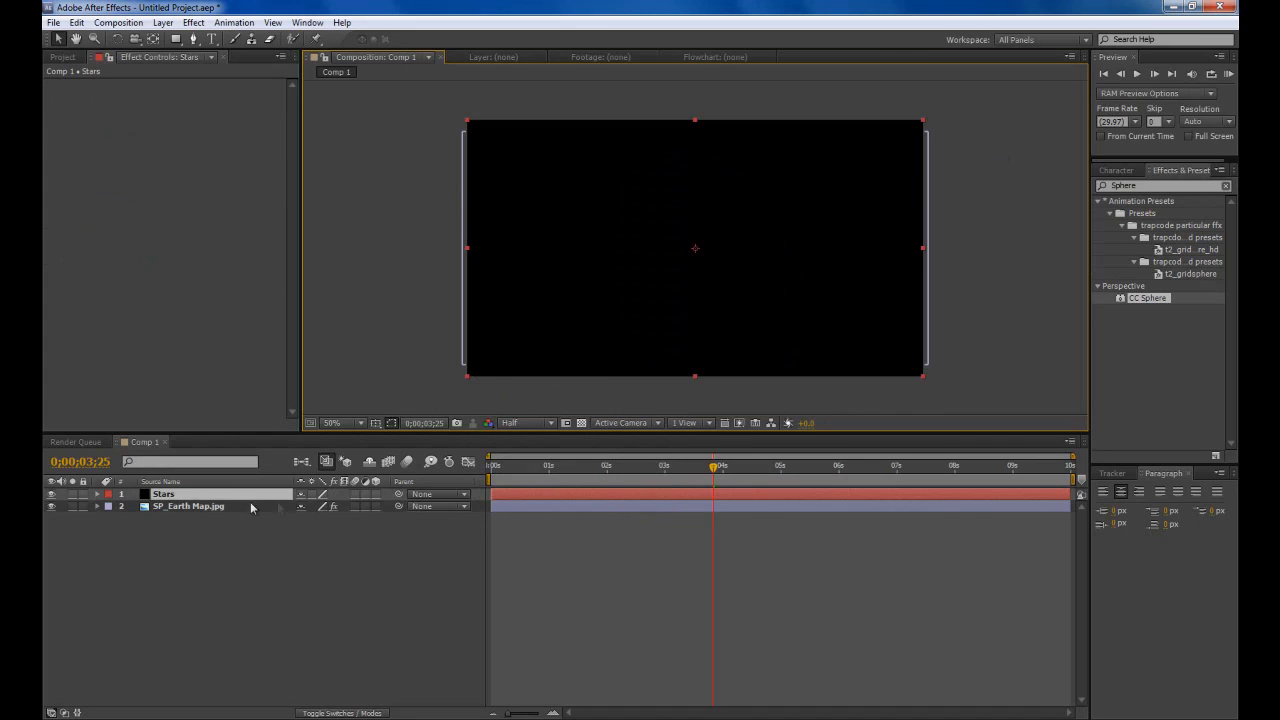
pyautogui.moveTo(255, 532); pyautogui.dragTo(257, 534)
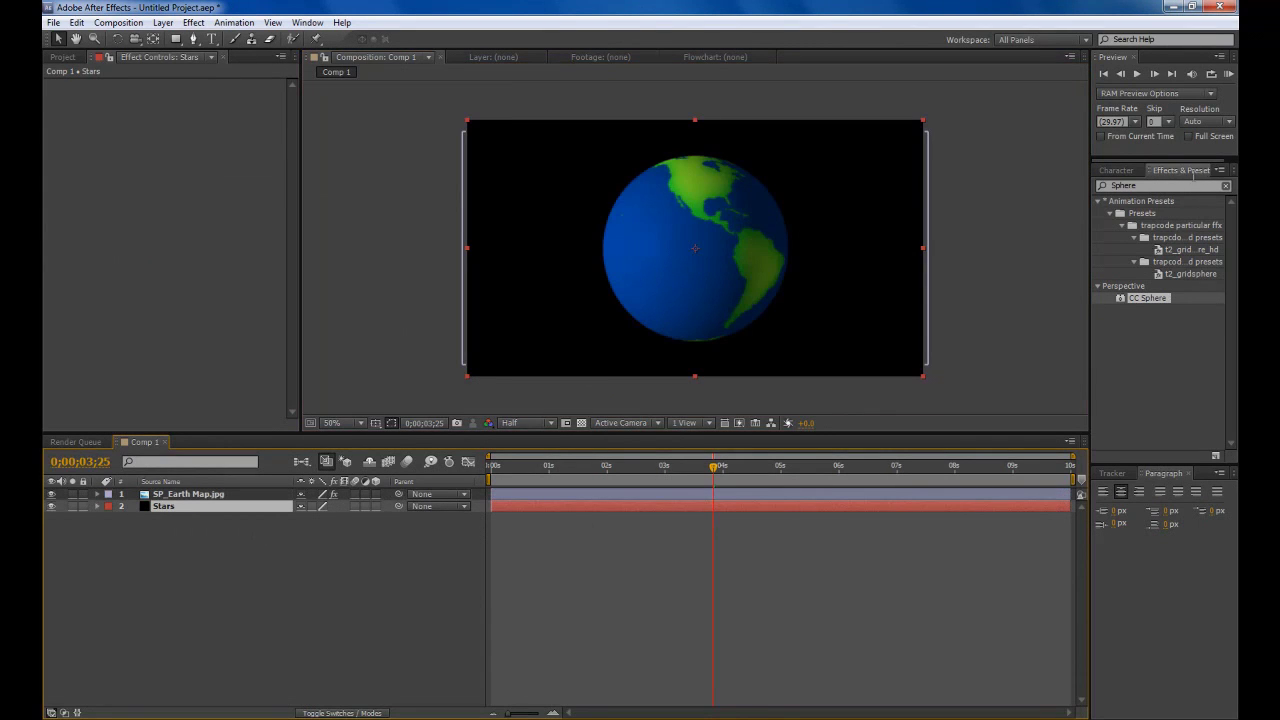
# Find the Fractal Noise effect, apply it to the Stars layer, and clear the effect search
pyautogui.moveTo(1152, 186); pyautogui.dragTo(1019, 187)
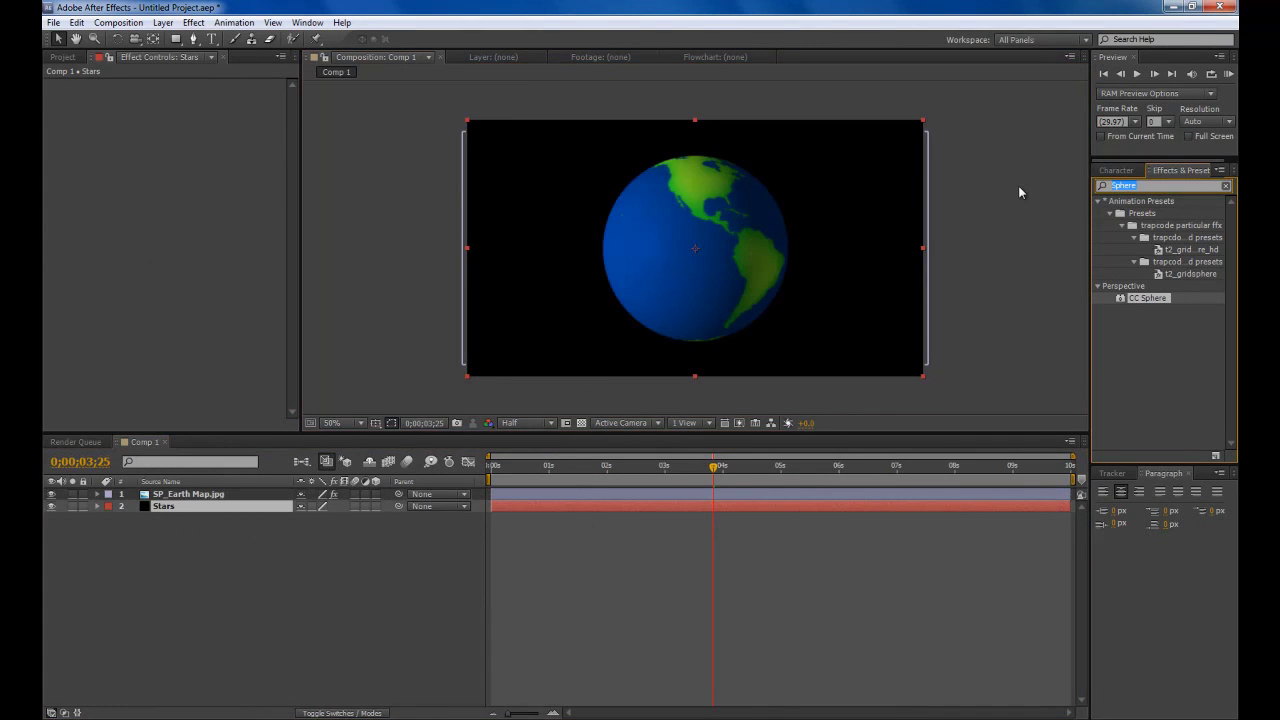
pyautogui.write('fra')
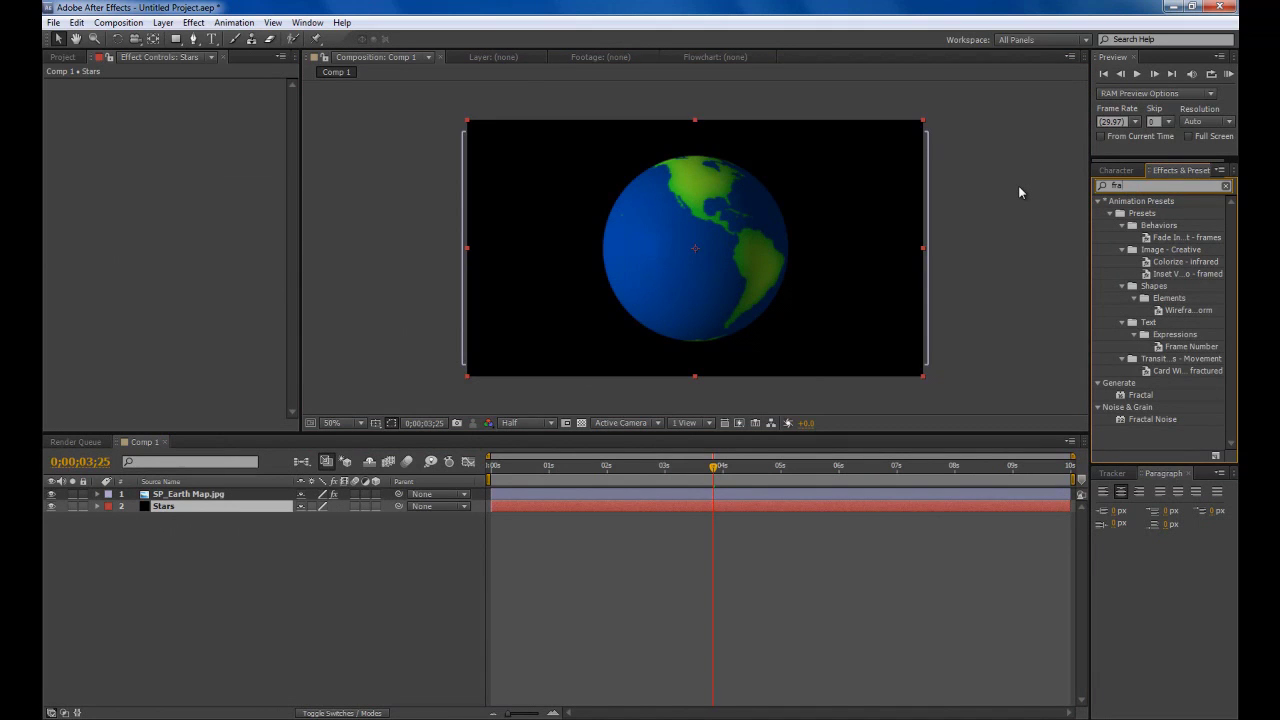
pyautogui.moveTo(1152, 419); pyautogui.dragTo(218, 504)
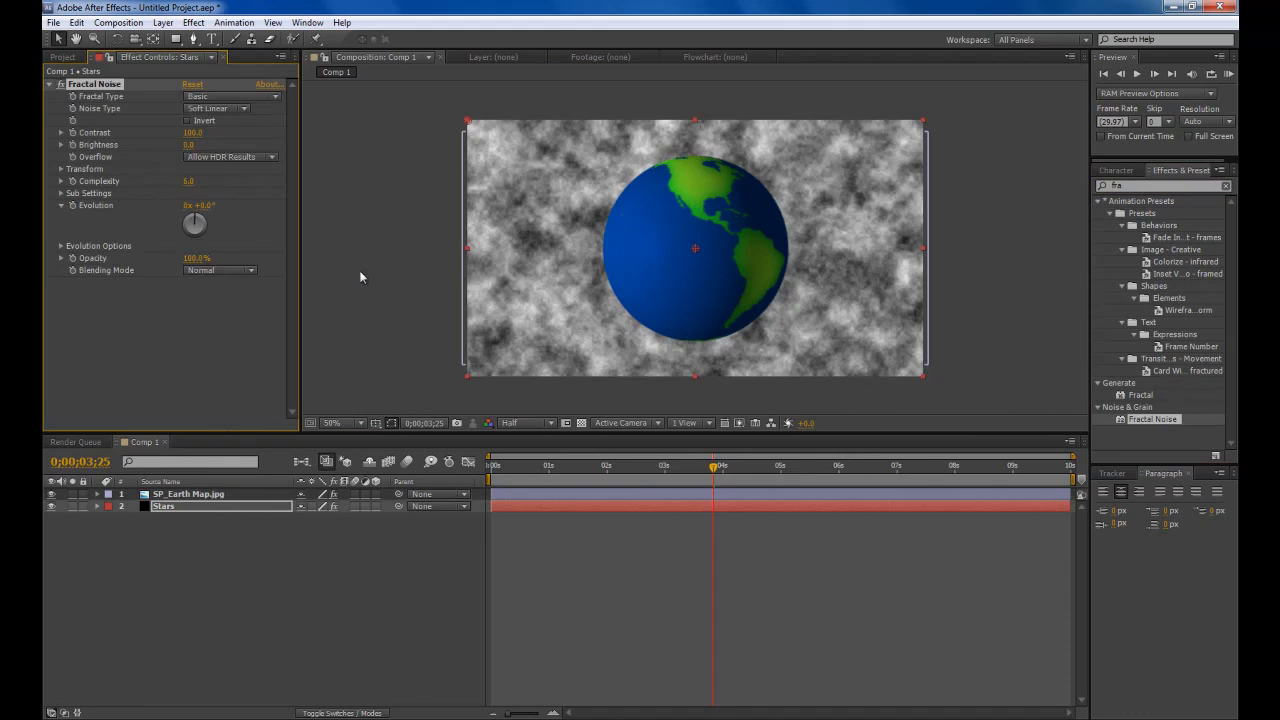
pyautogui.click(1226, 185)
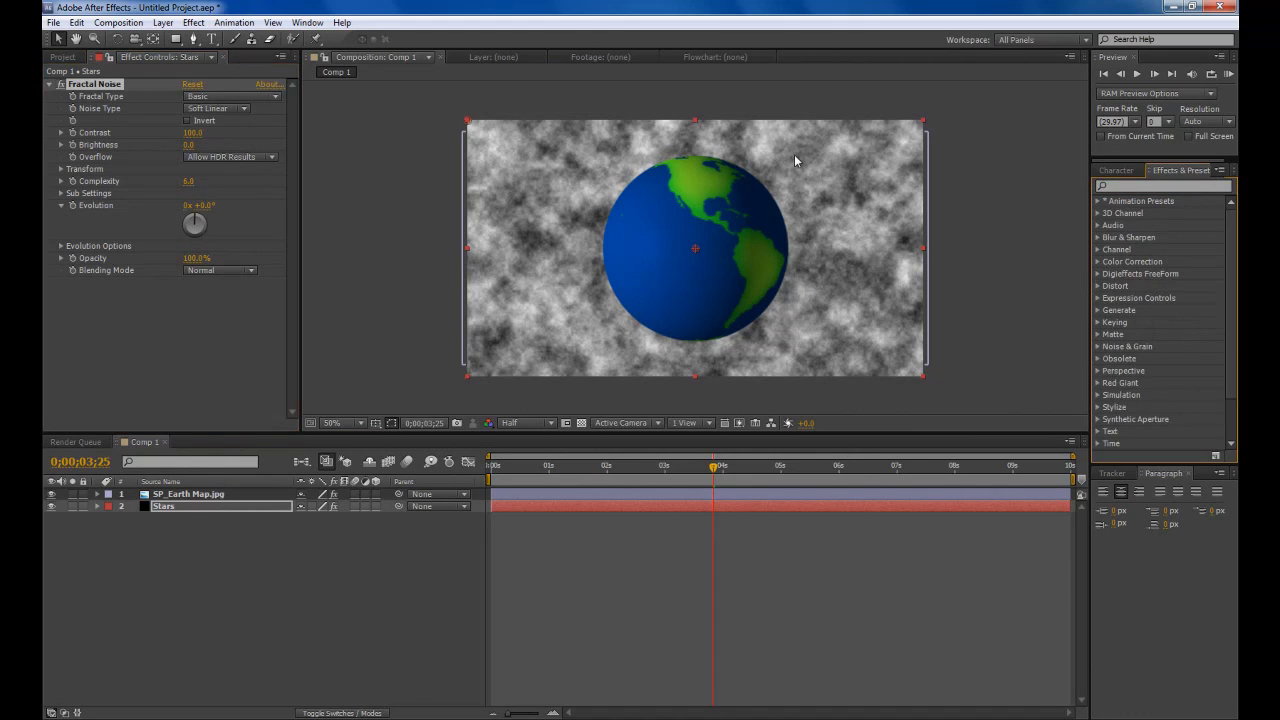
# Set the Fractal Noise transform scale on the Stars layer to 5
pyautogui.click(61, 169)
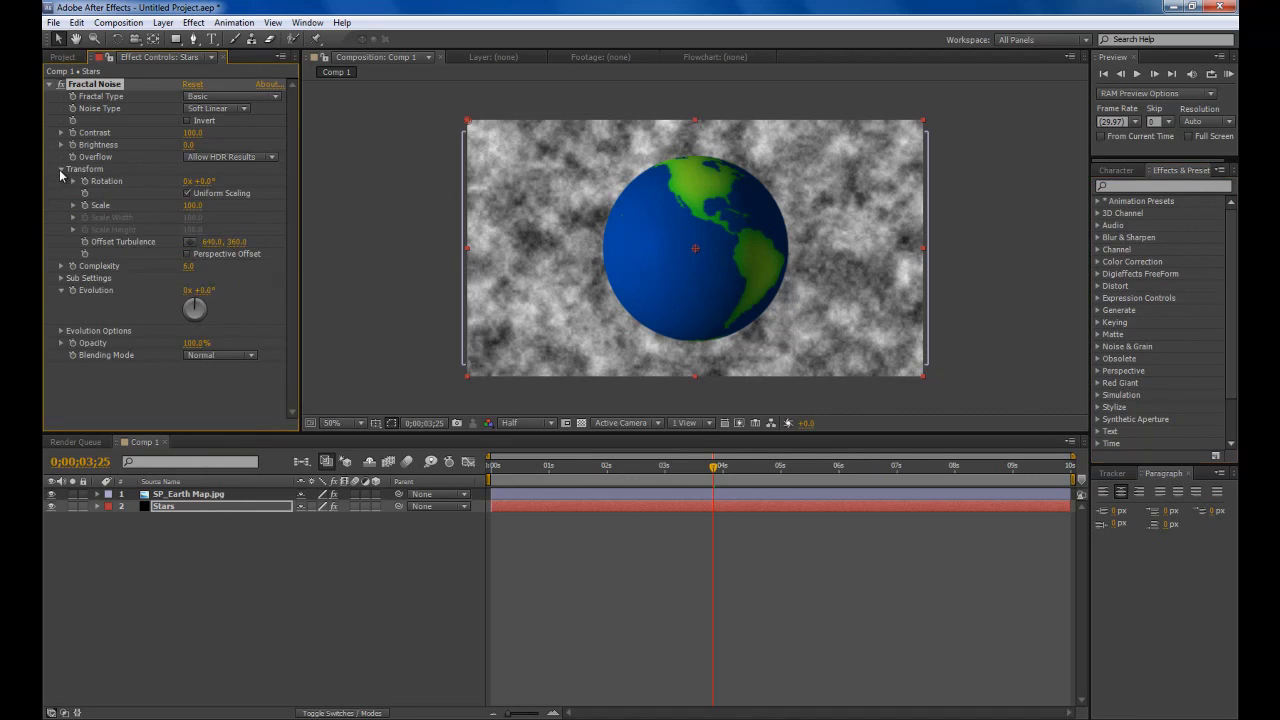
pyautogui.click(193, 205)
pyautogui.write('5')
pyautogui.press('Return')
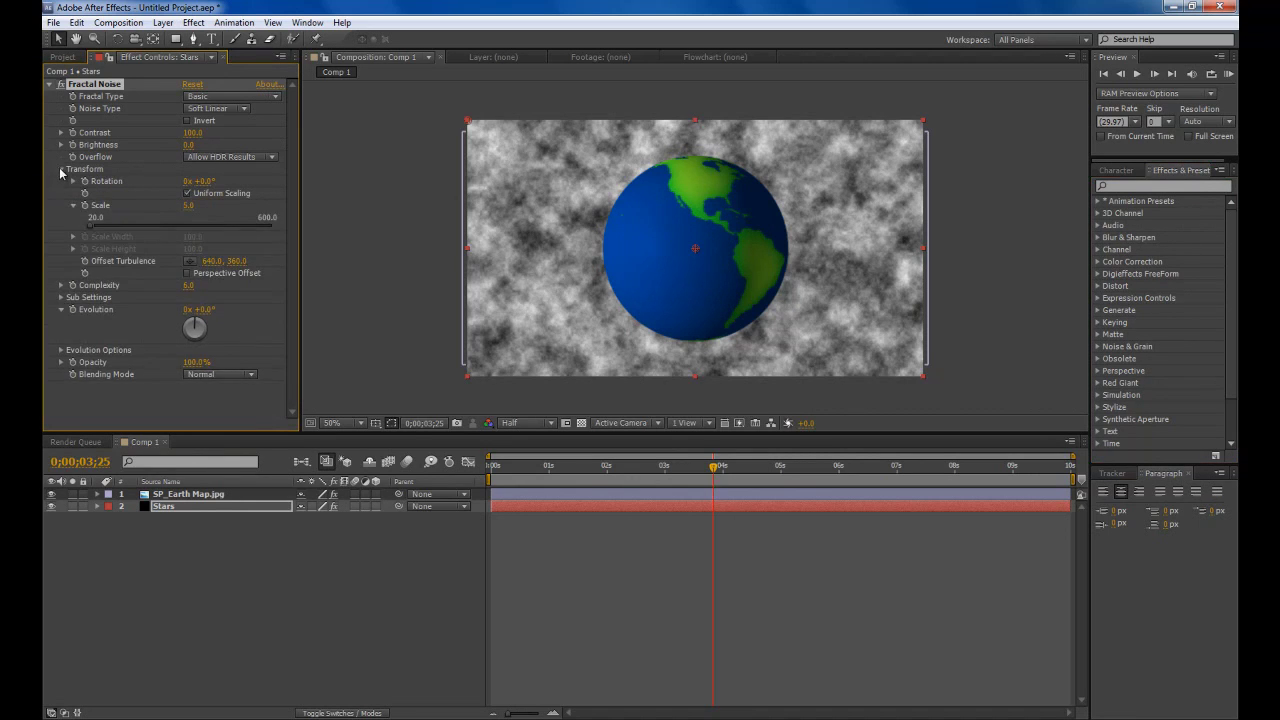
pyautogui.click(61, 169)
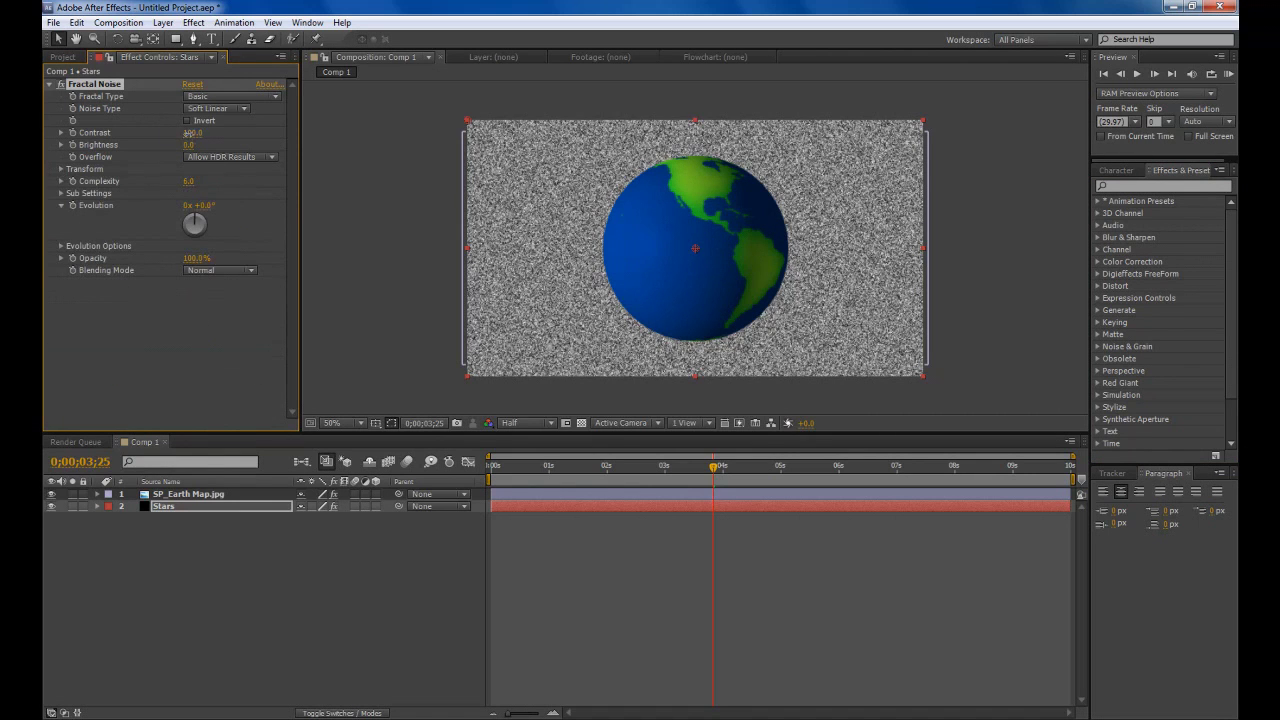
# Set the Fractal Noise contrast to 1800 and brightness to -777, and switch the composition preview to Full resolution
pyautogui.moveTo(272, 133); pyautogui.dragTo(299, 133)
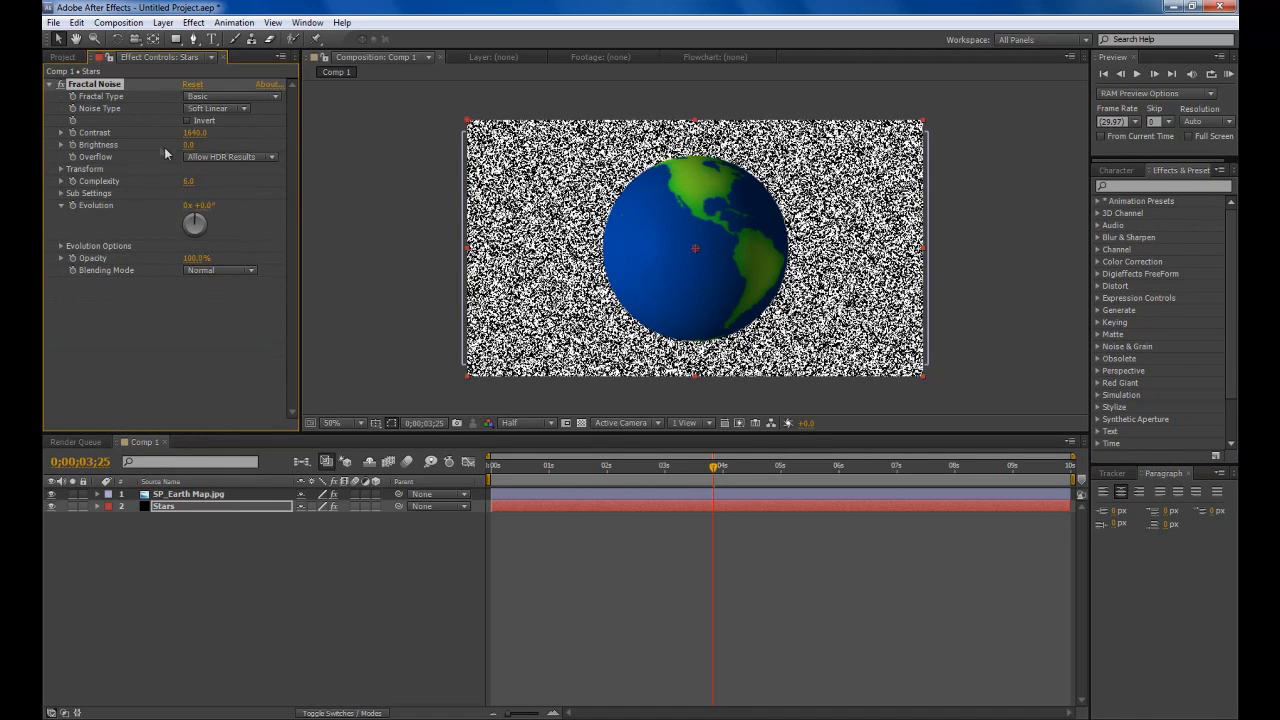
pyautogui.moveTo(178, 146)
pyautogui.mouseDown()
pyautogui.moveTo(190, 144)
pyautogui.moveTo(159, 144)
pyautogui.mouseUp()
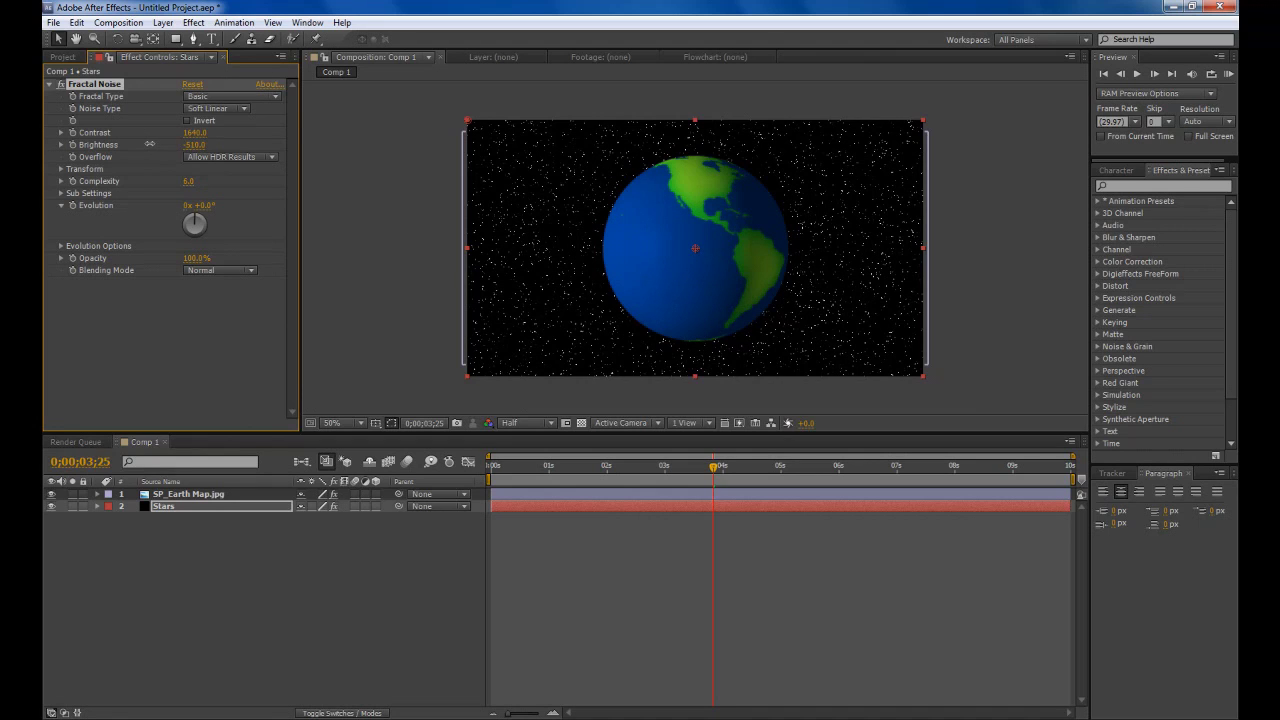
pyautogui.moveTo(149, 144); pyautogui.dragTo(144, 144)
pyautogui.moveTo(194, 133); pyautogui.dragTo(205, 134)
pyautogui.moveTo(193, 145); pyautogui.dragTo(188, 145)
pyautogui.click(358, 148)
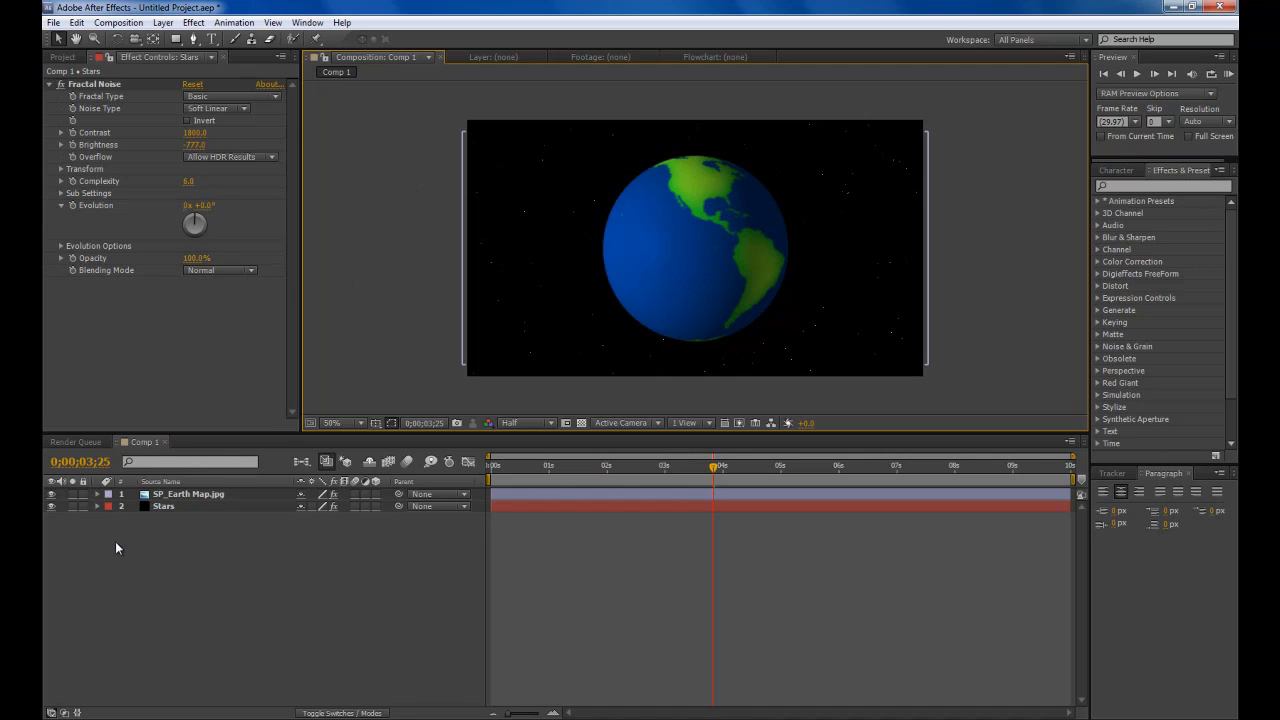
pyautogui.click(91, 575)
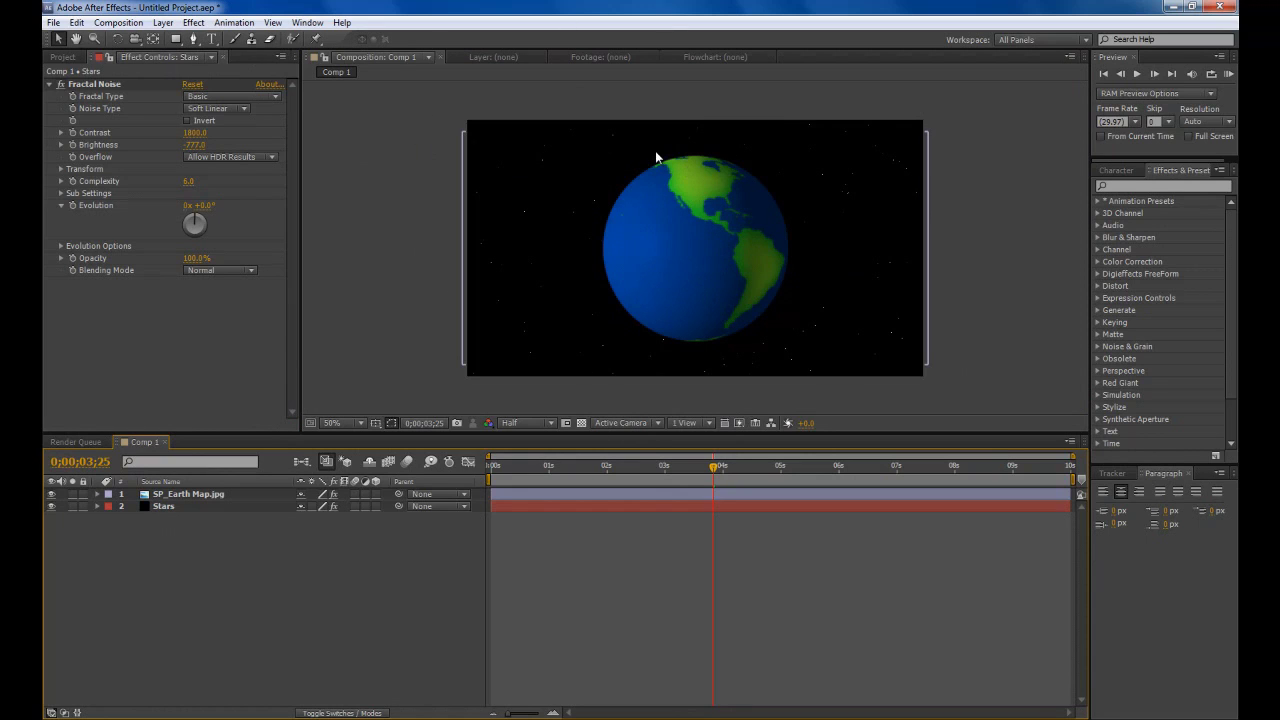
pyautogui.click(535, 412)
pyautogui.click(530, 404)
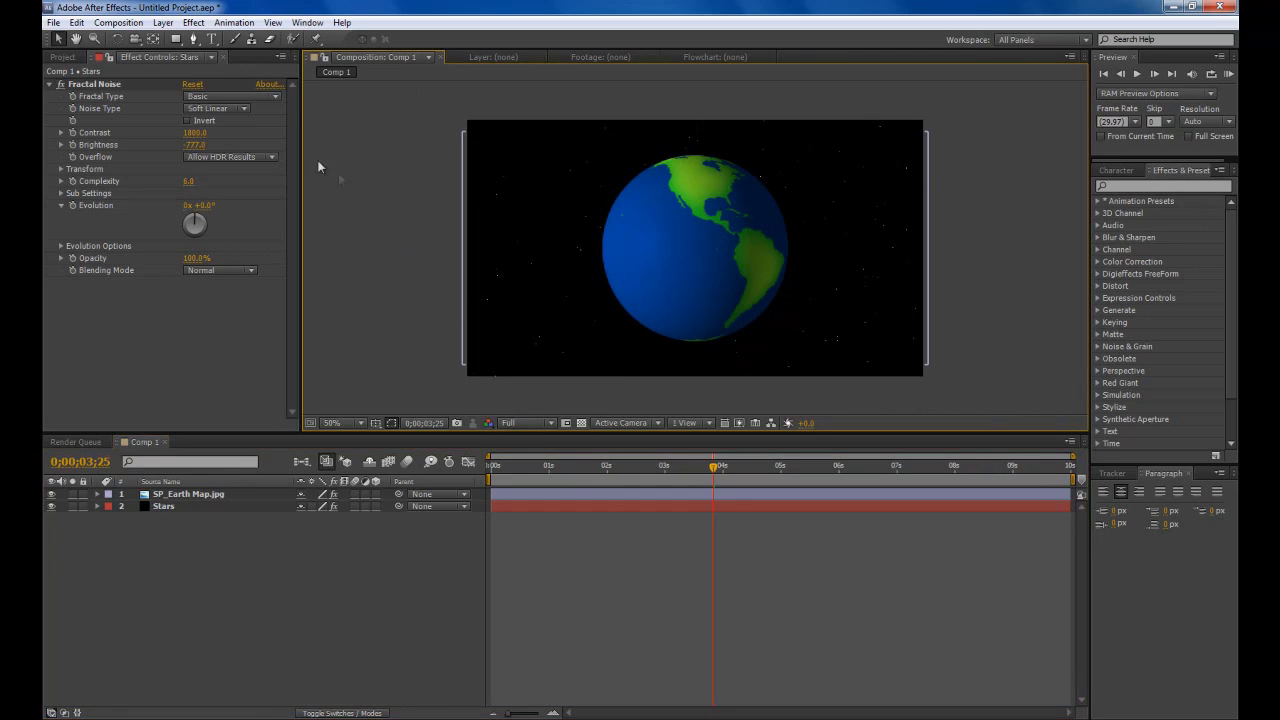
# Create an adjustment layer above the other layers and name it Pixelate
pyautogui.click(162, 22)
pyautogui.moveTo(182, 38)
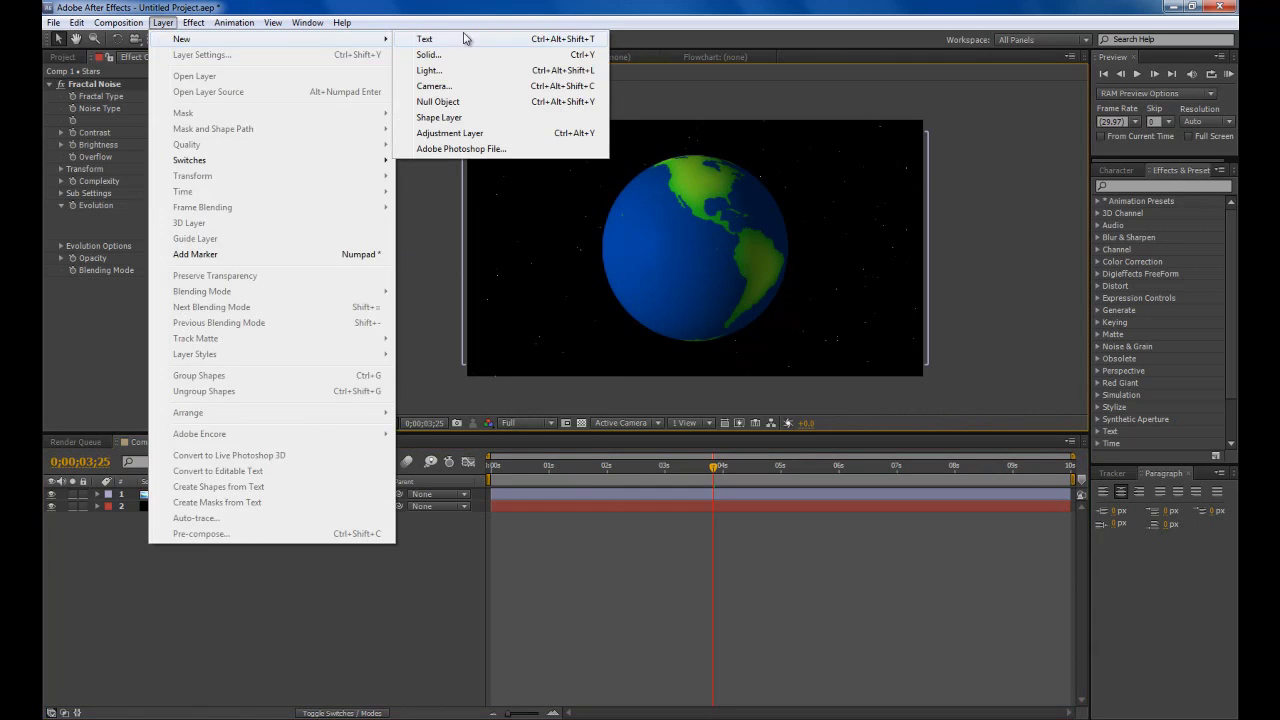
pyautogui.click(452, 133)
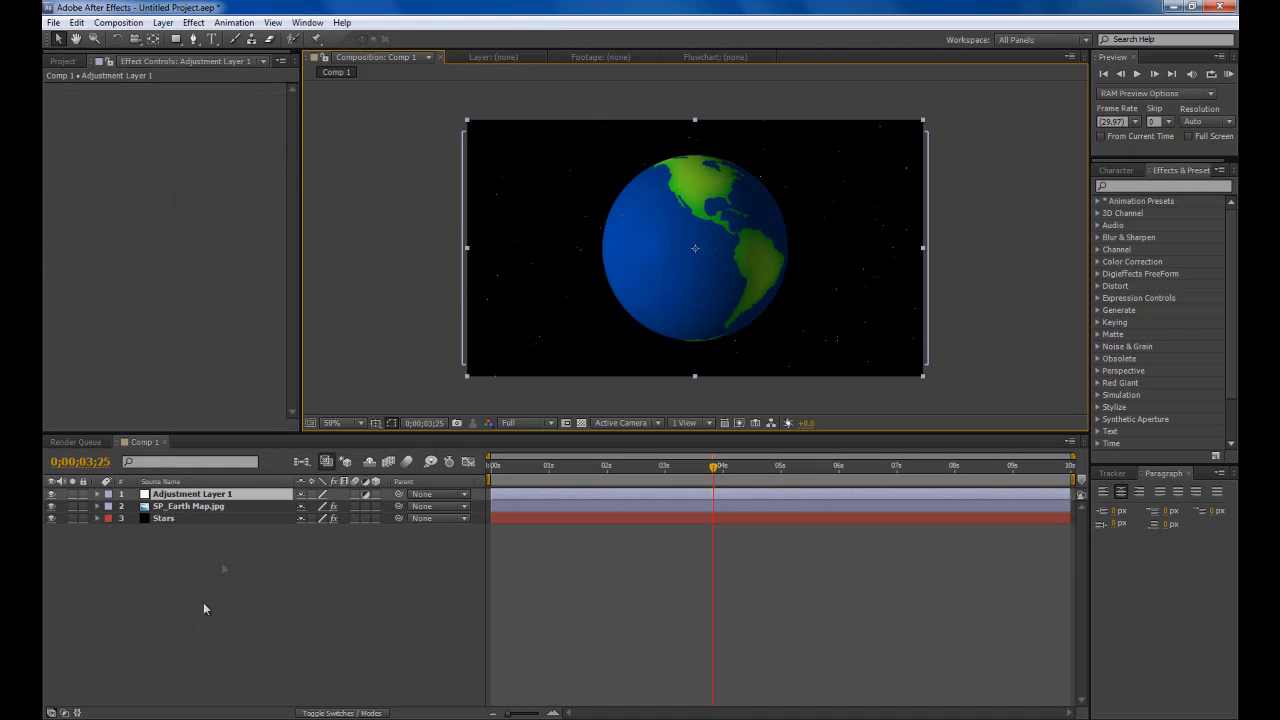
pyautogui.press('Return')
pyautogui.write('Pixe')
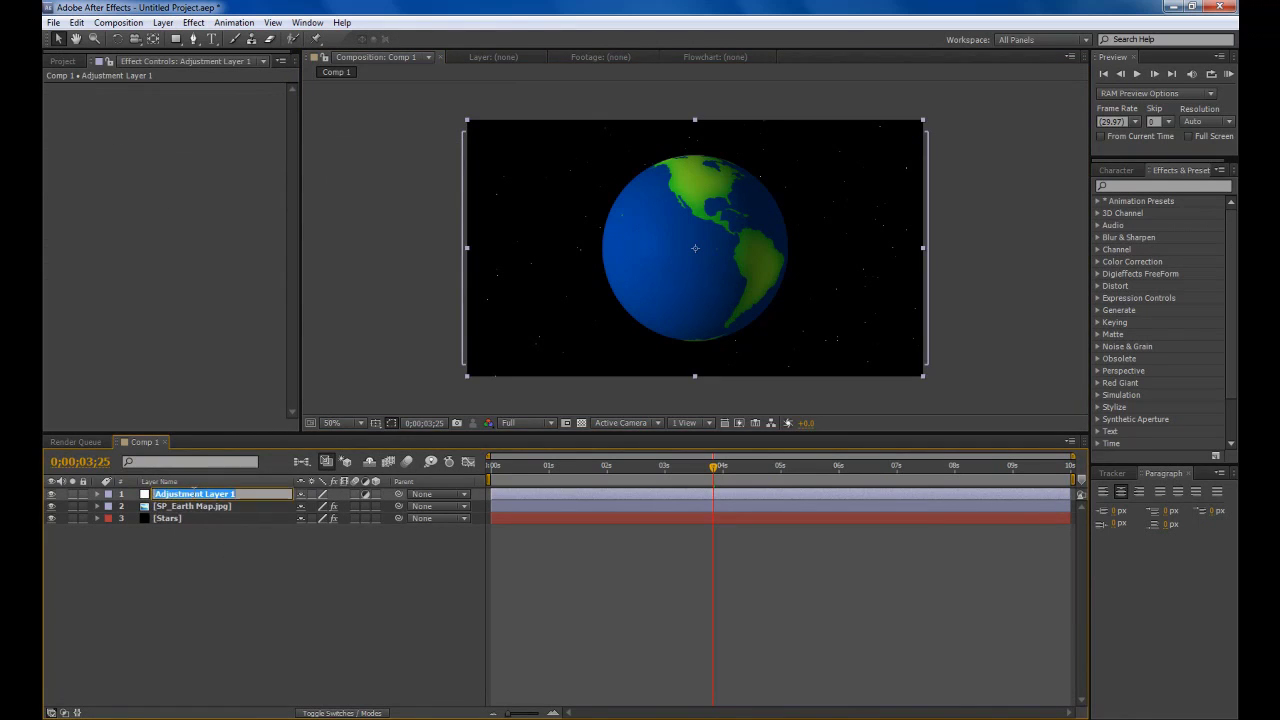
pyautogui.write('late')
pyautogui.press('Return')
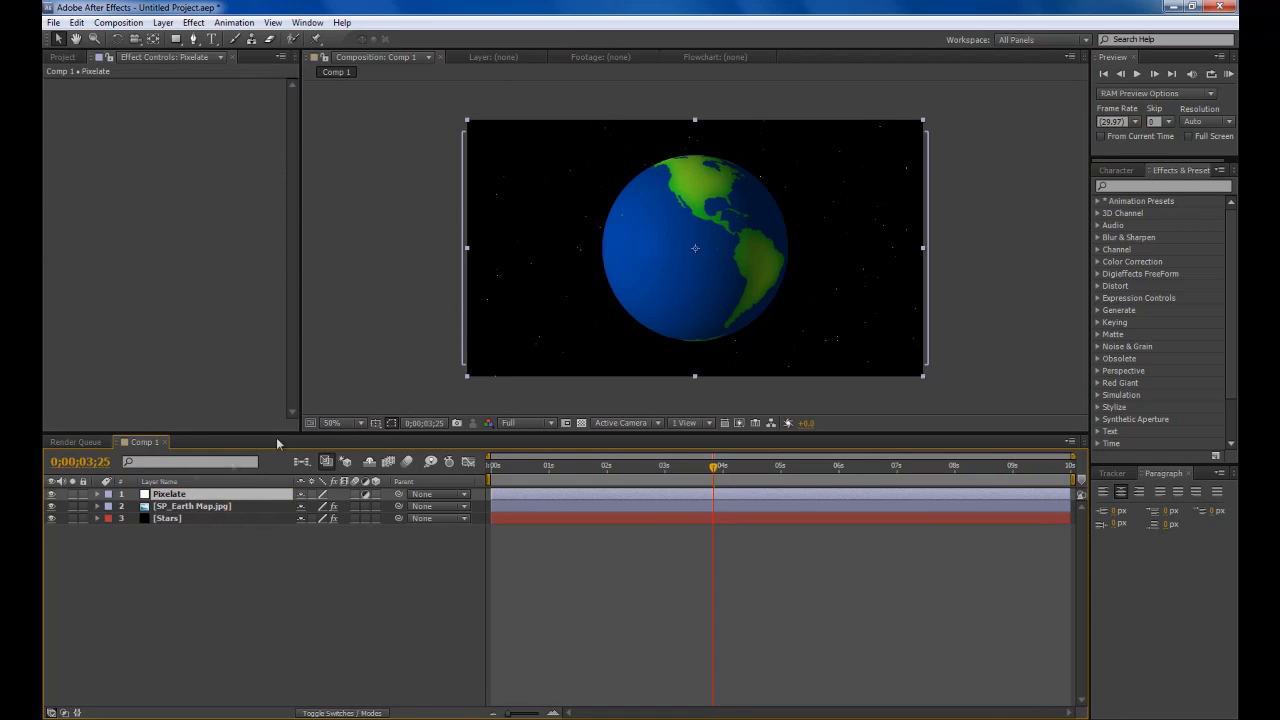
# Find the CC Griddler effect and apply it to the Pixelate layer
pyautogui.click(1148, 186)
pyautogui.write('CC gr')
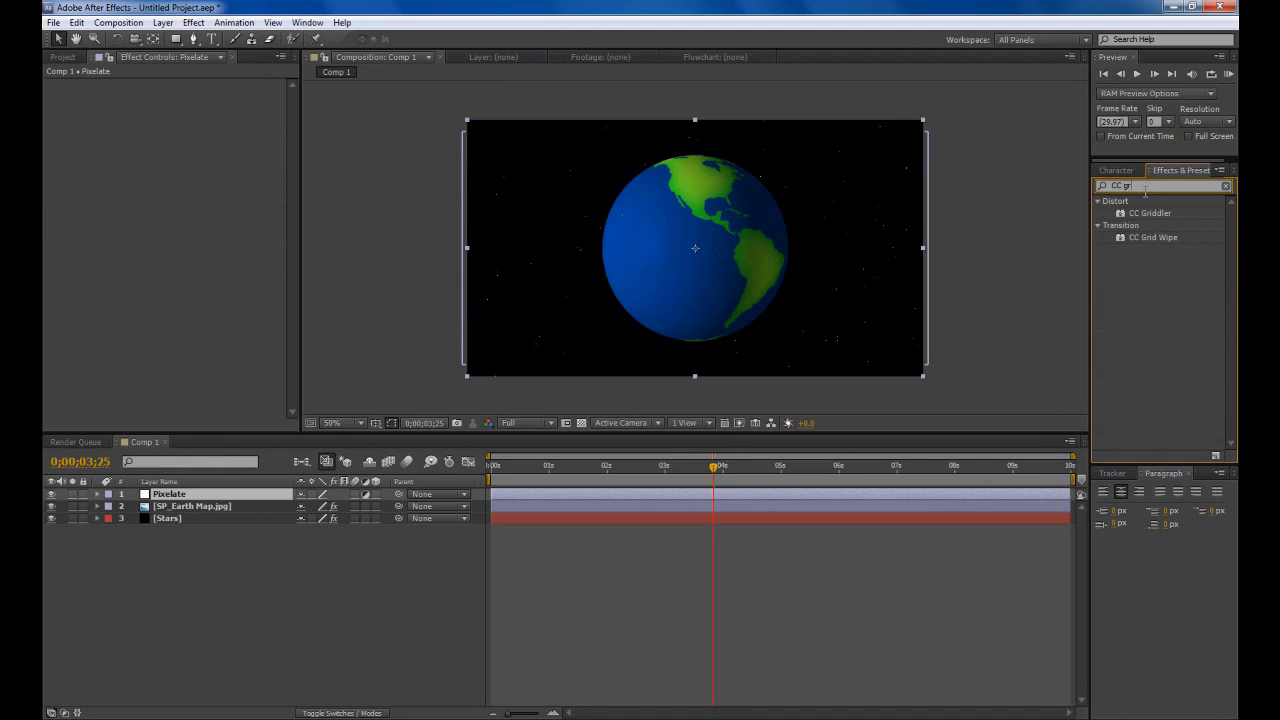
pyautogui.moveTo(1149, 216); pyautogui.dragTo(205, 500)
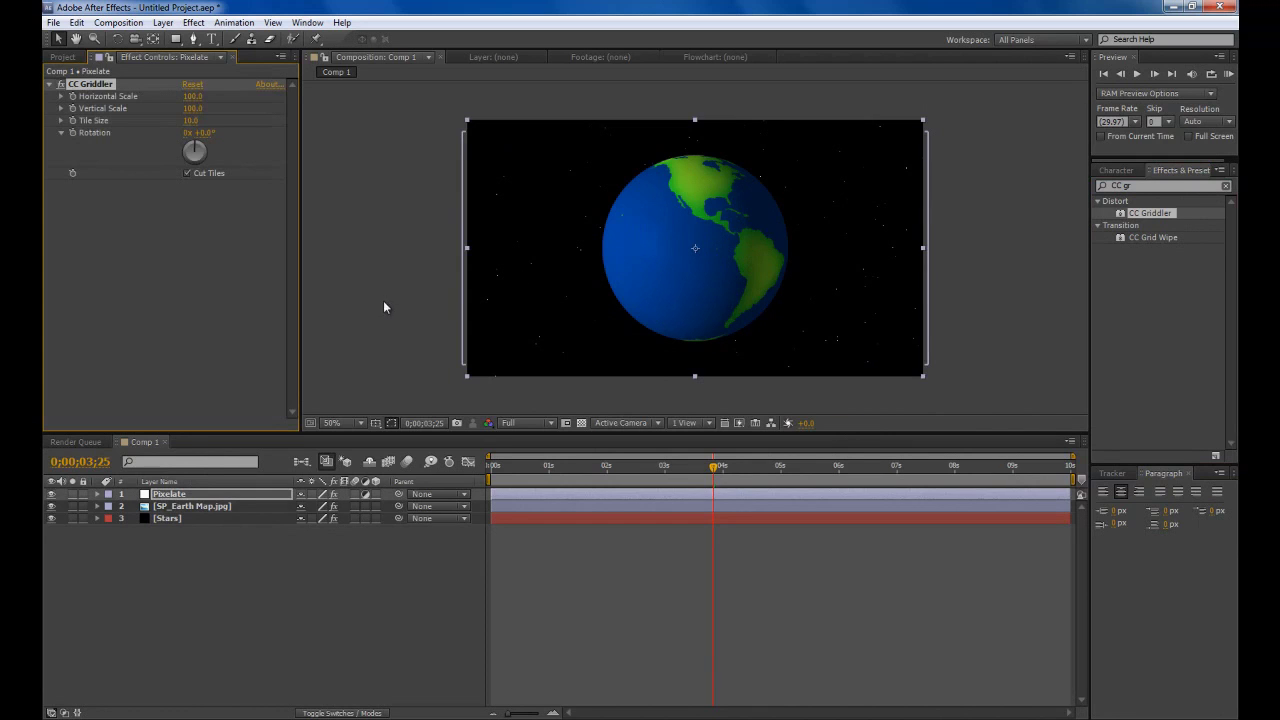
# Set CC Griddler's Horizontal Scale and Vertical Scale to 1000
pyautogui.click(193, 96)
pyautogui.write('1000')
pyautogui.press('Tab')
pyautogui.write('1000')
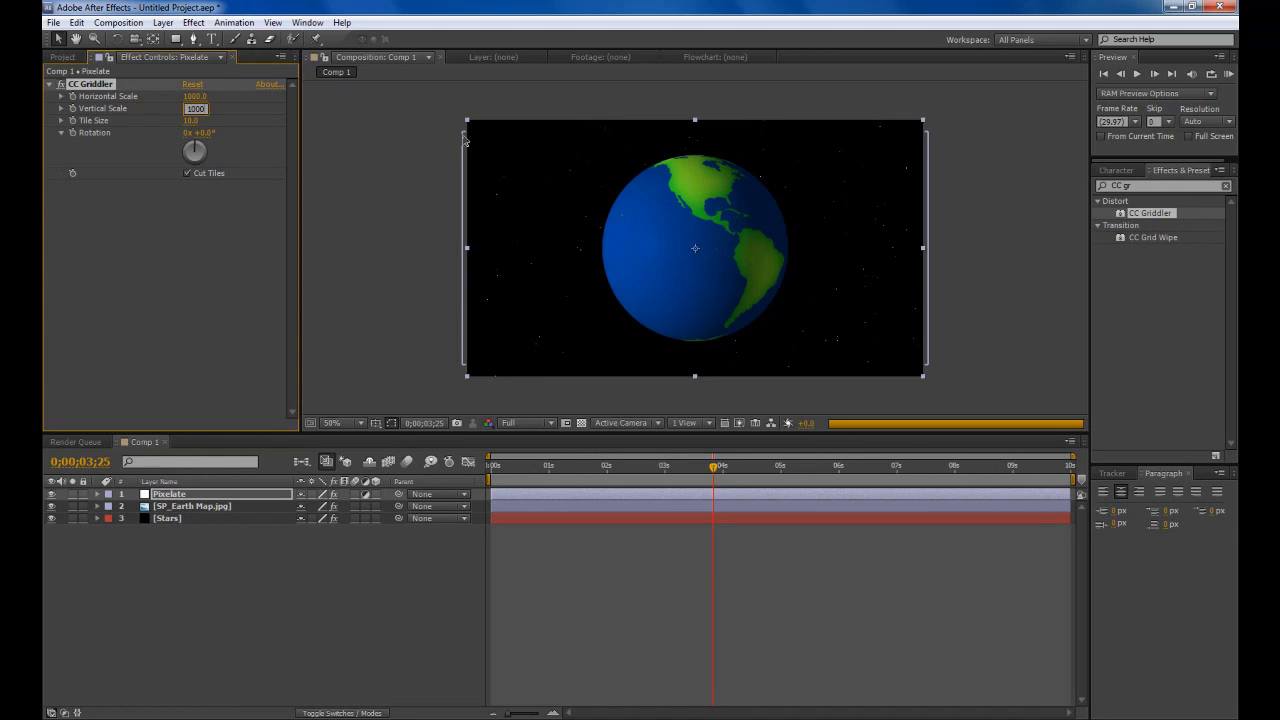
pyautogui.press('Return')
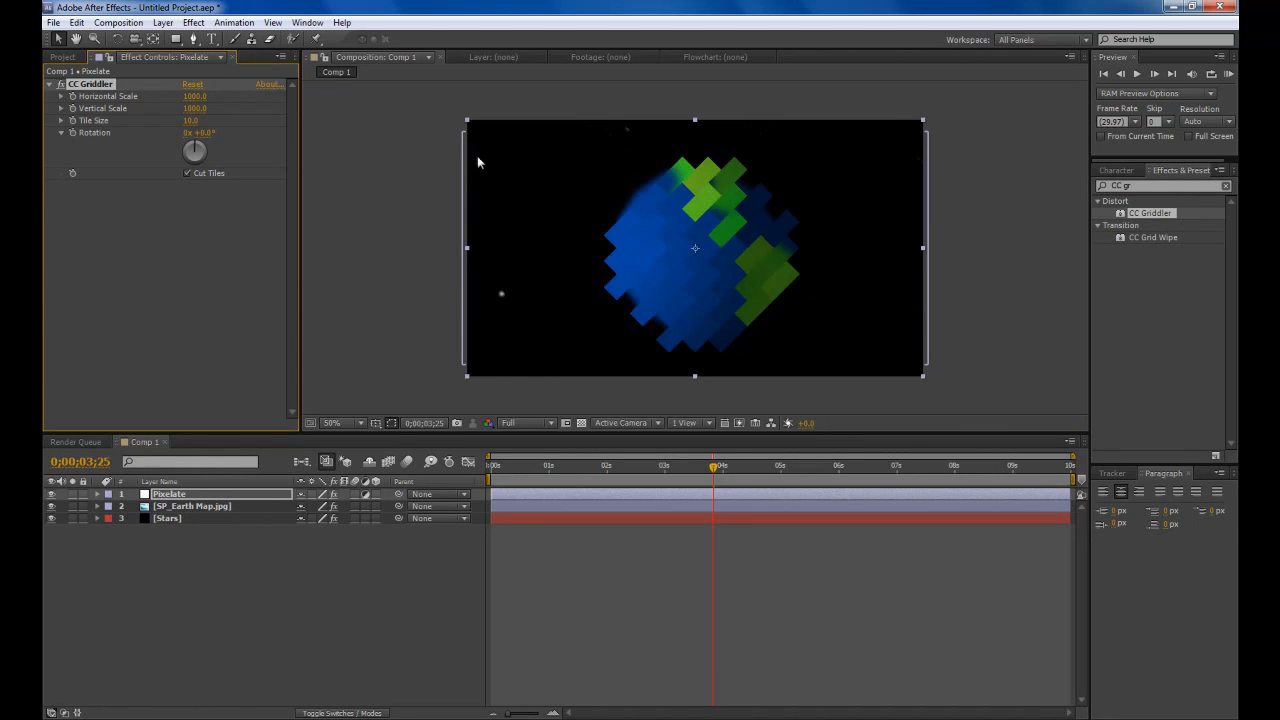
# Set CC Griddler's Tile Size to 1 and turn off Cut Tiles
pyautogui.moveTo(190, 121); pyautogui.dragTo(156, 121)
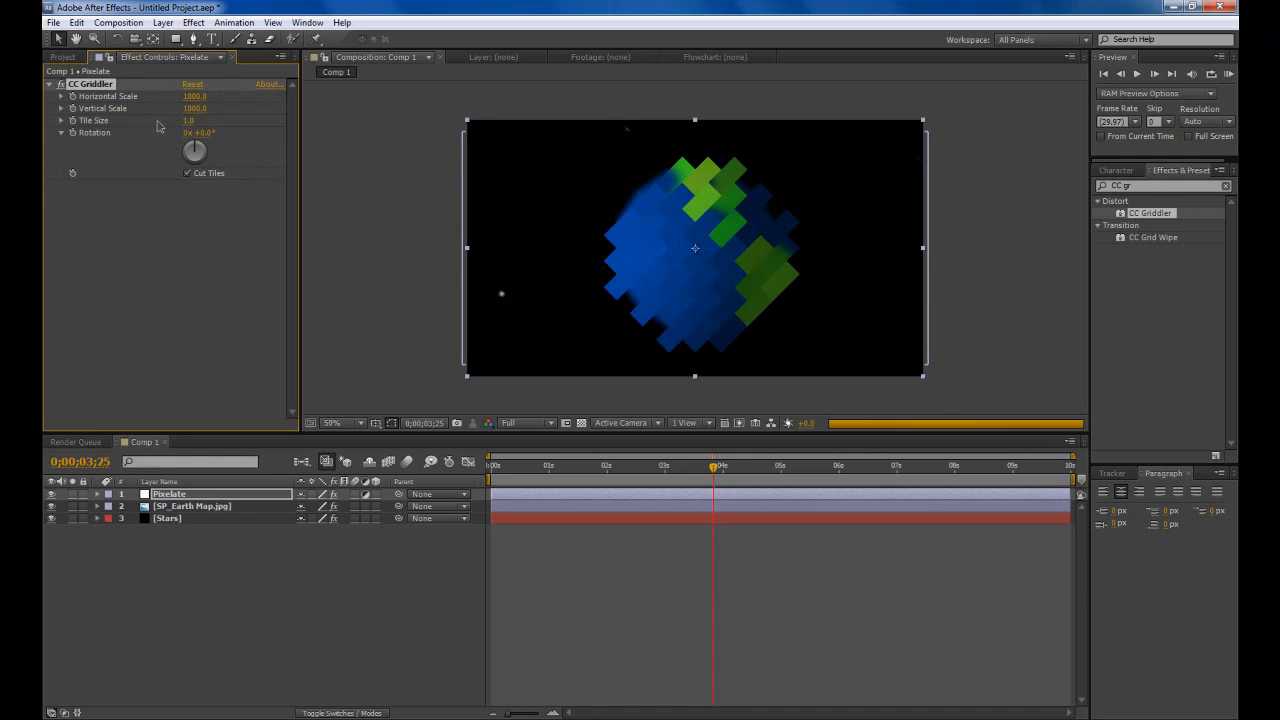
pyautogui.click(186, 174)
pyautogui.click(380, 189)
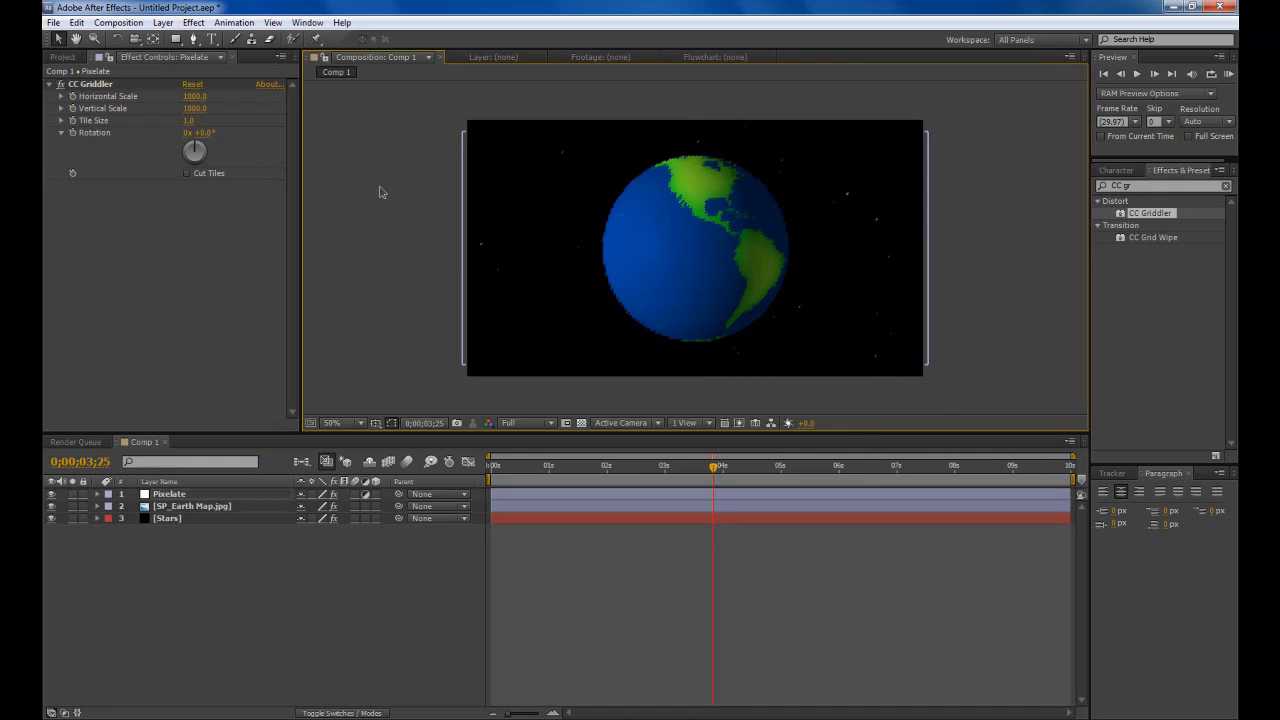
pyautogui.scroll(1, 672, 206)
pyautogui.scroll(-1, 672, 206)
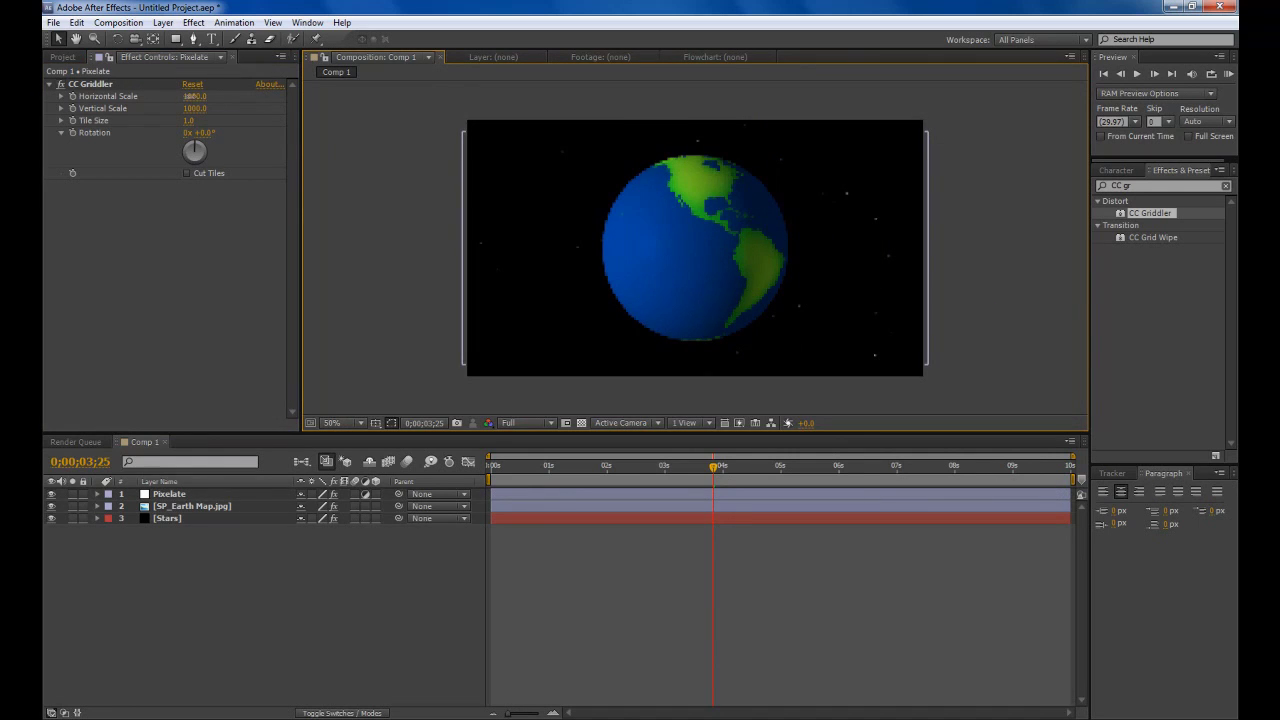
# Set CC Griddler's Horizontal Scale and Vertical Scale to 2000 and scrub the timeline to 0;00;04;03
pyautogui.moveTo(198, 97); pyautogui.dragTo(357, 106)
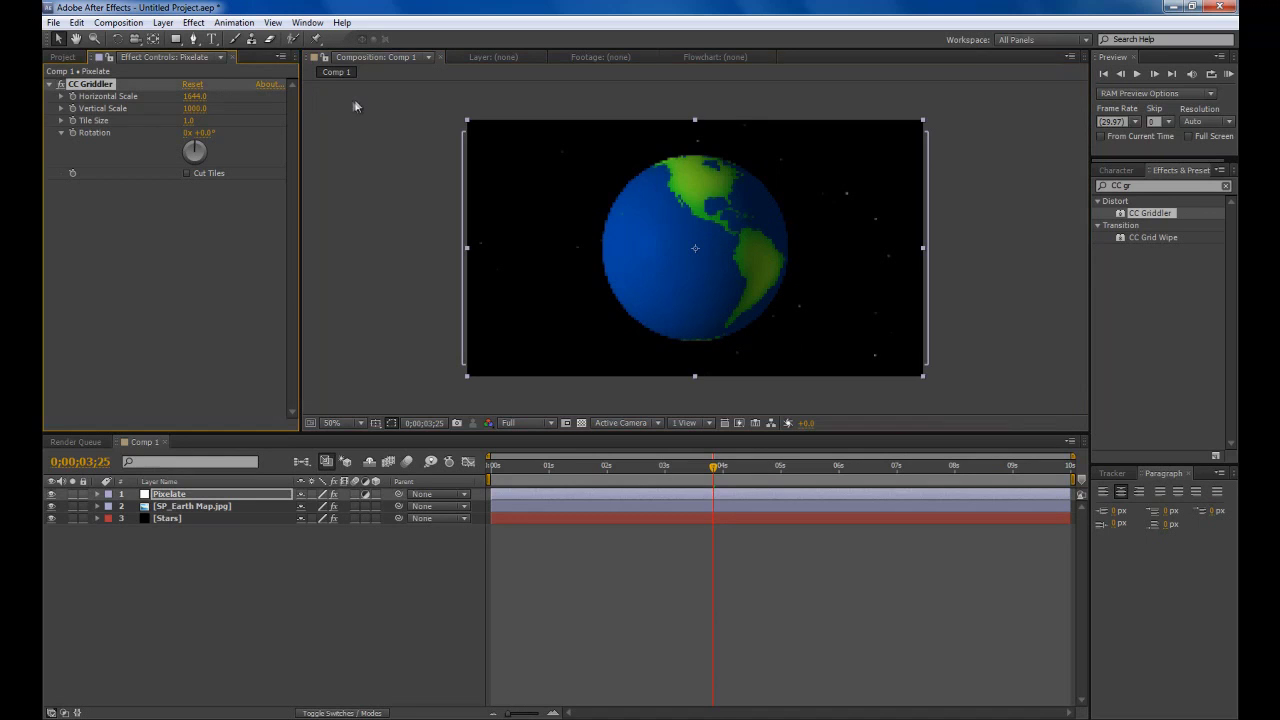
pyautogui.click(194, 96)
pyautogui.write('2200')
pyautogui.press('Tab')
pyautogui.press('Return')
pyautogui.click(374, 158)
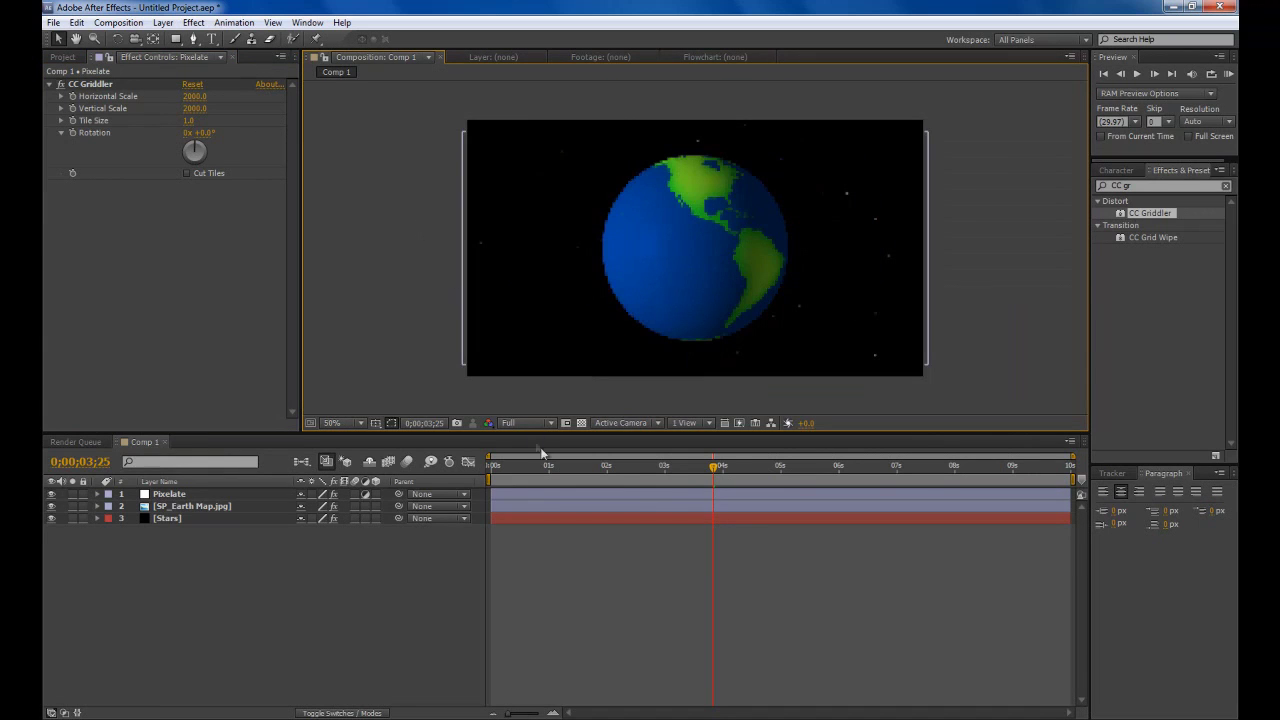
pyautogui.moveTo(670, 468); pyautogui.dragTo(728, 468)
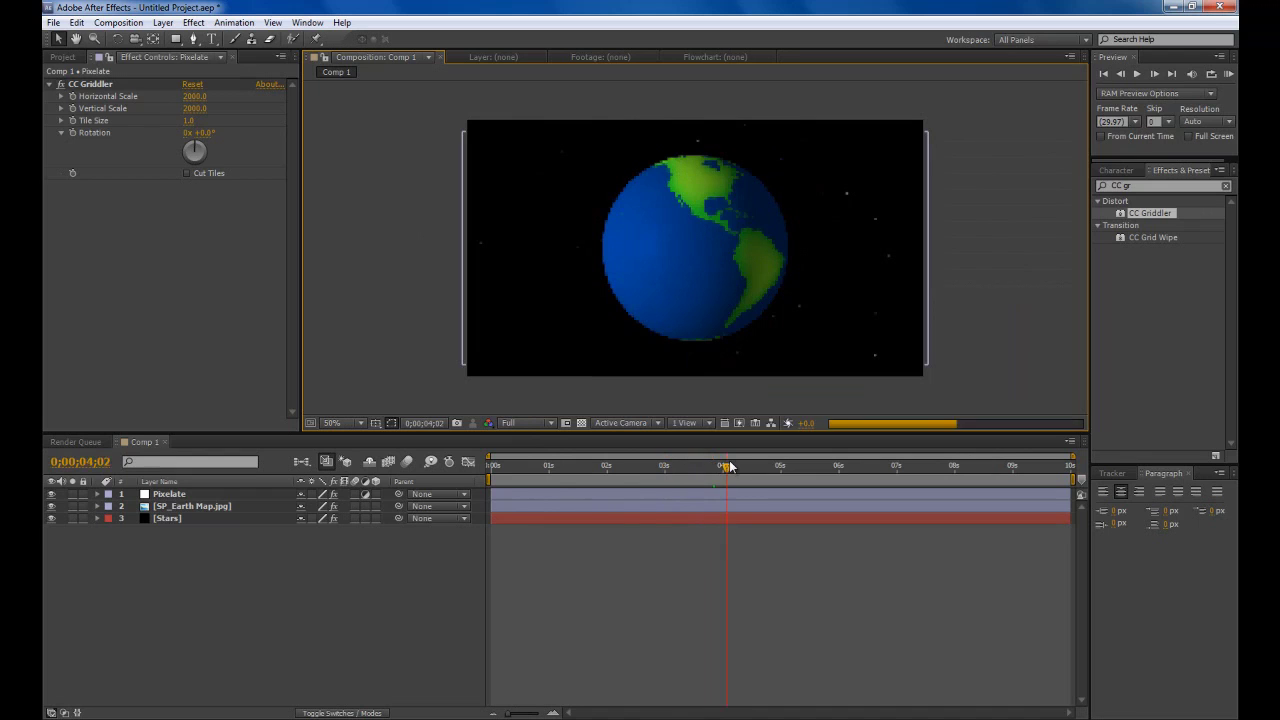
pyautogui.click(346, 229)
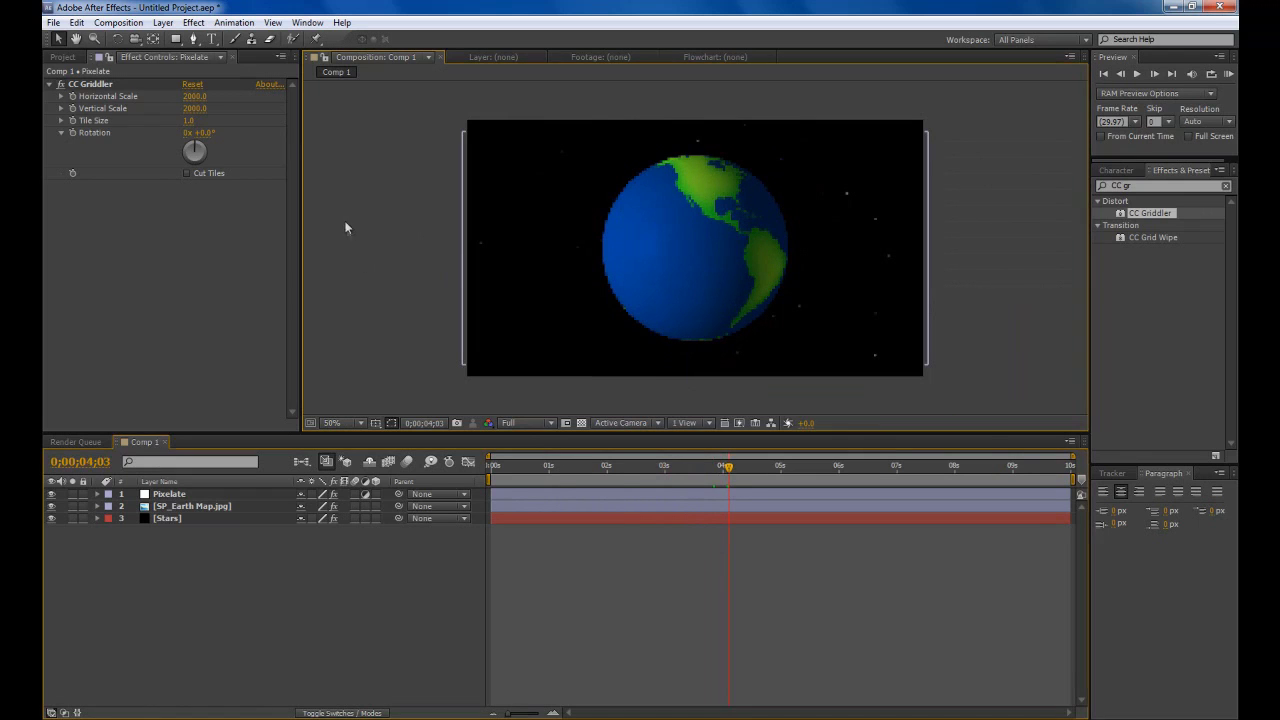
# Add a text layer reading InfuzedMedia over the globe with the Type tool
pyautogui.click(222, 38)
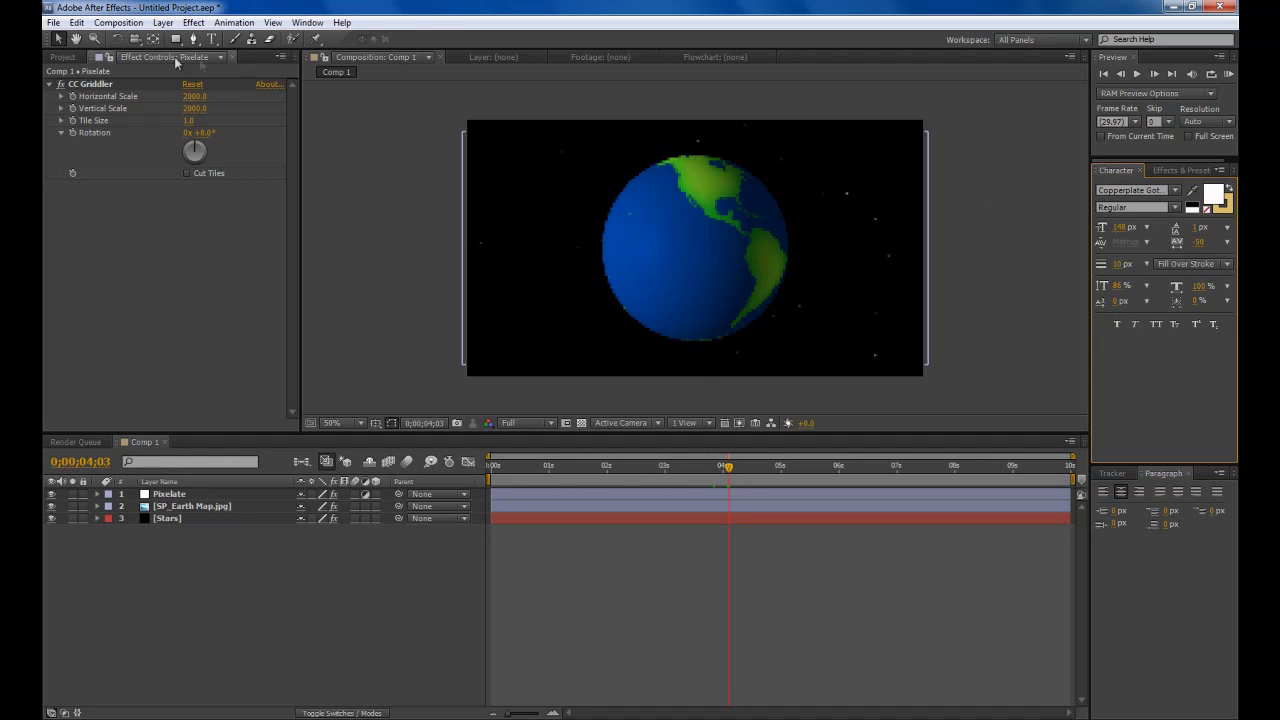
pyautogui.click(211, 39)
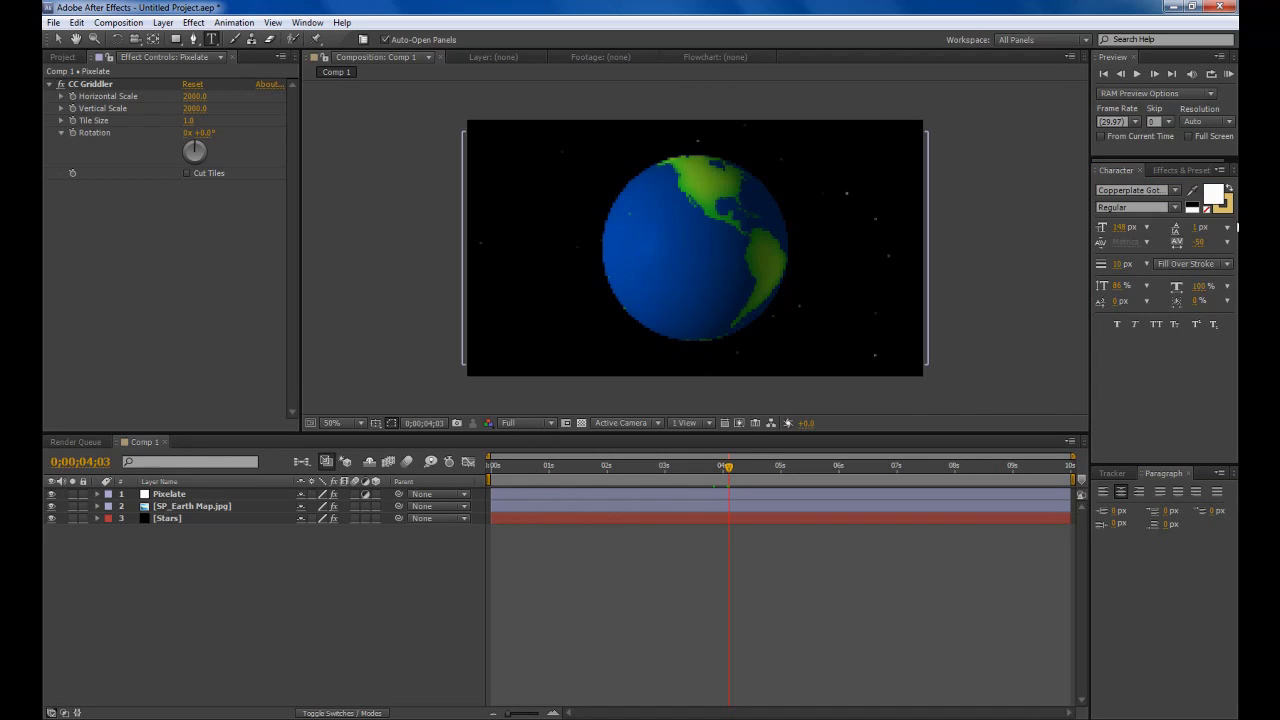
pyautogui.click(1177, 191)
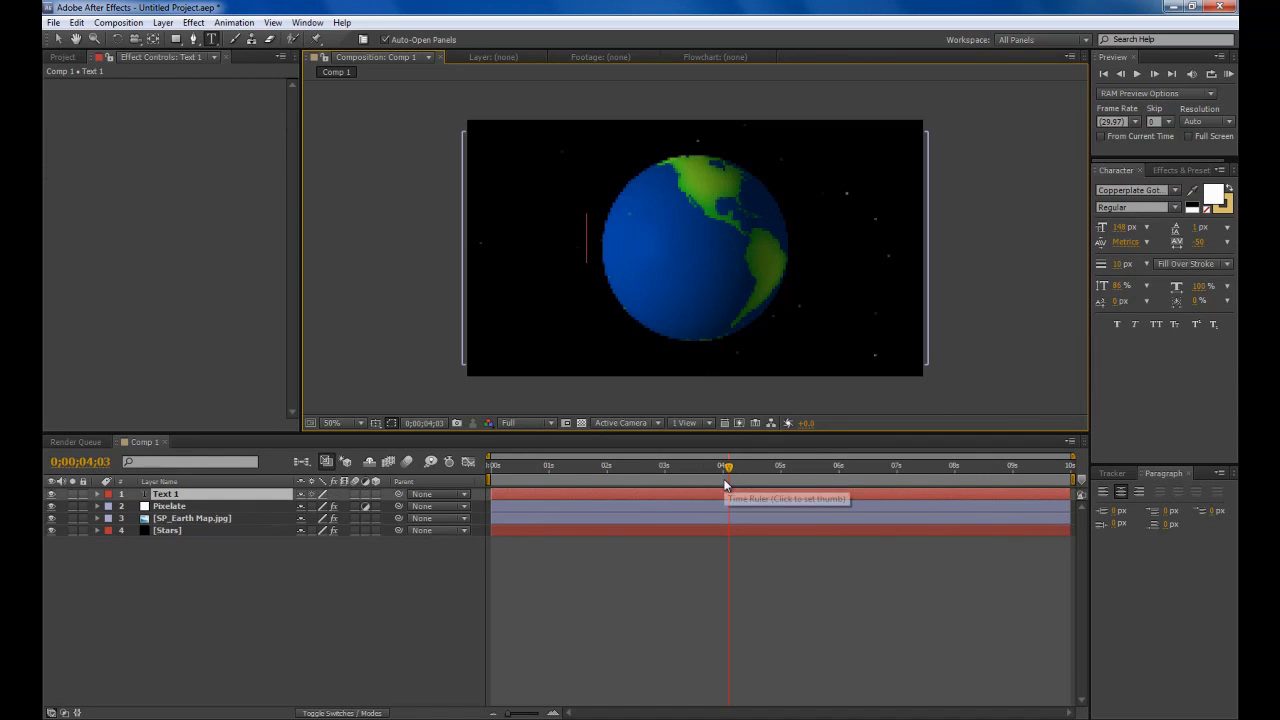
pyautogui.hotkey('ctrl', 'a')
pyautogui.press('BackSpace')
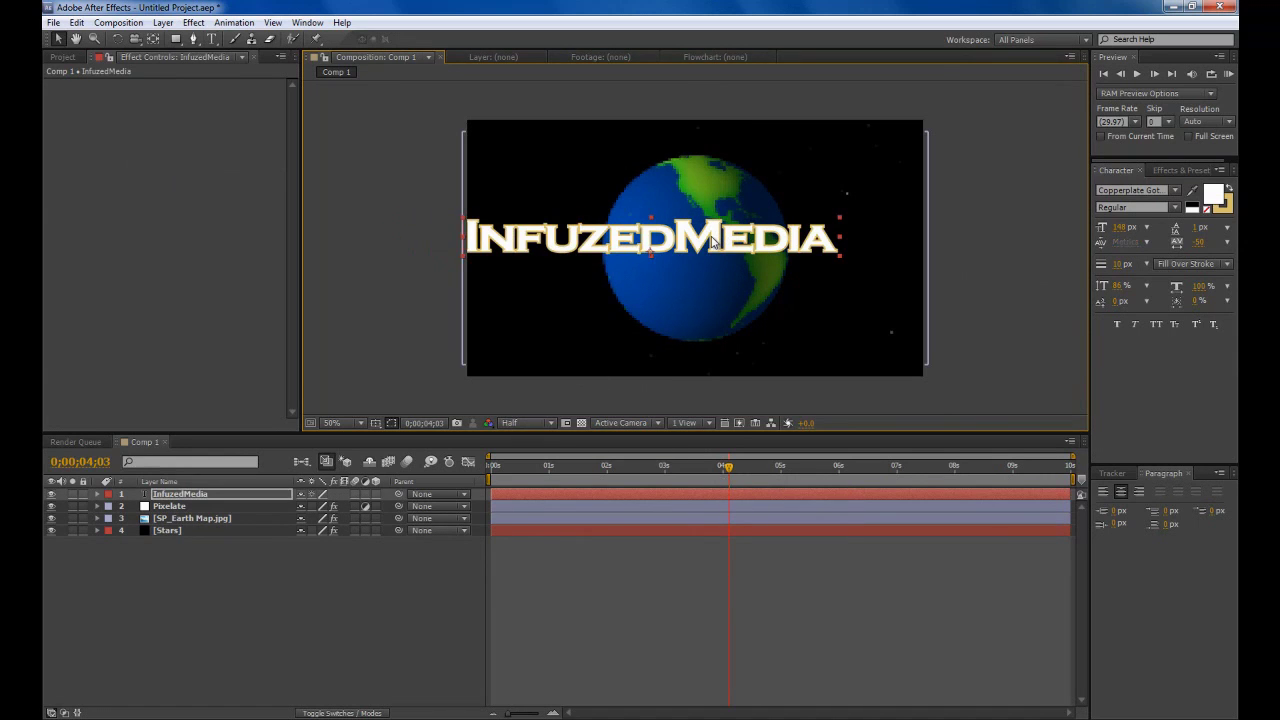
# Centre the InfuzedMedia title horizontally in the frame with the title/action-safe guides shown, and hide the guides
pyautogui.press("'")
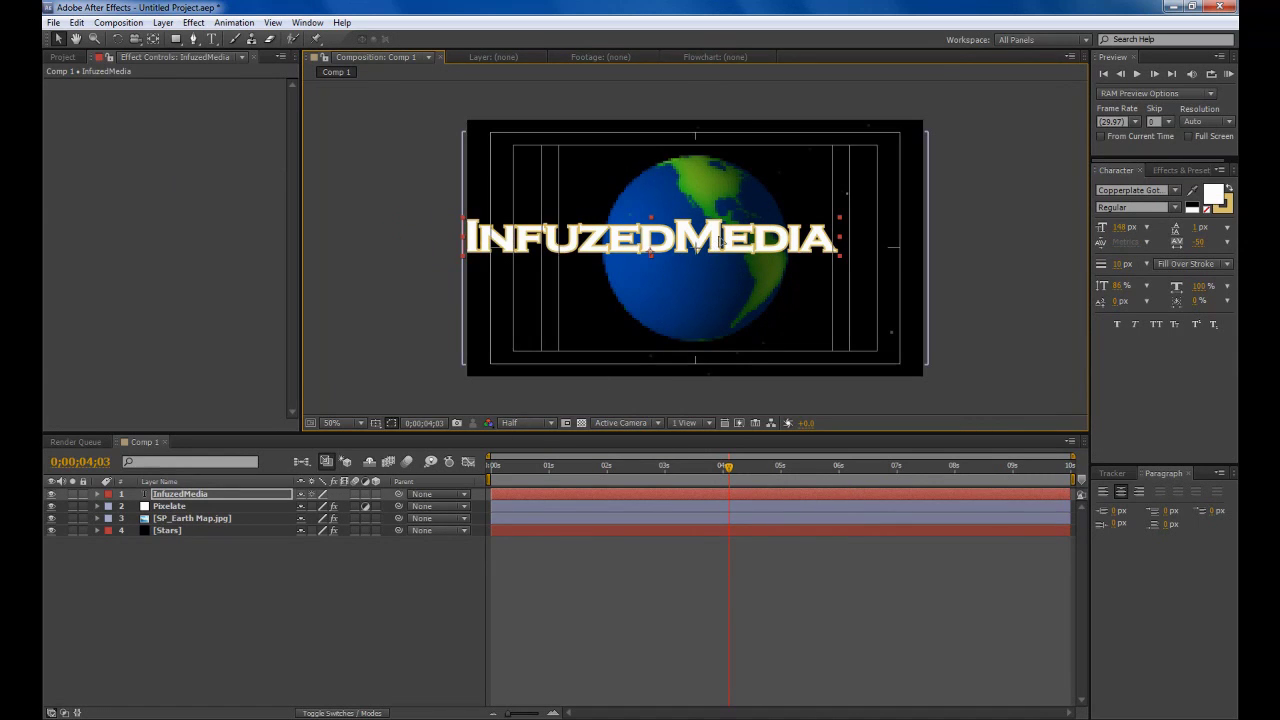
pyautogui.moveTo(717, 241); pyautogui.dragTo(737, 241)
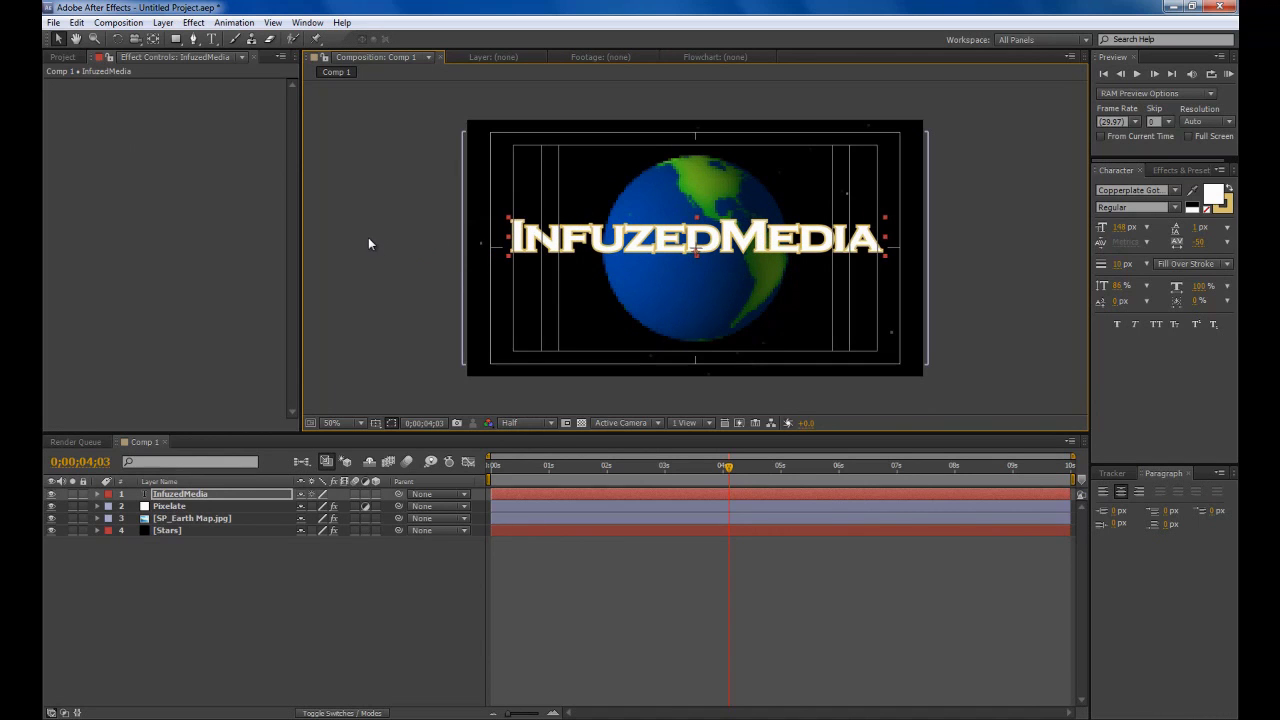
pyautogui.press("'")
pyautogui.click(583, 201)
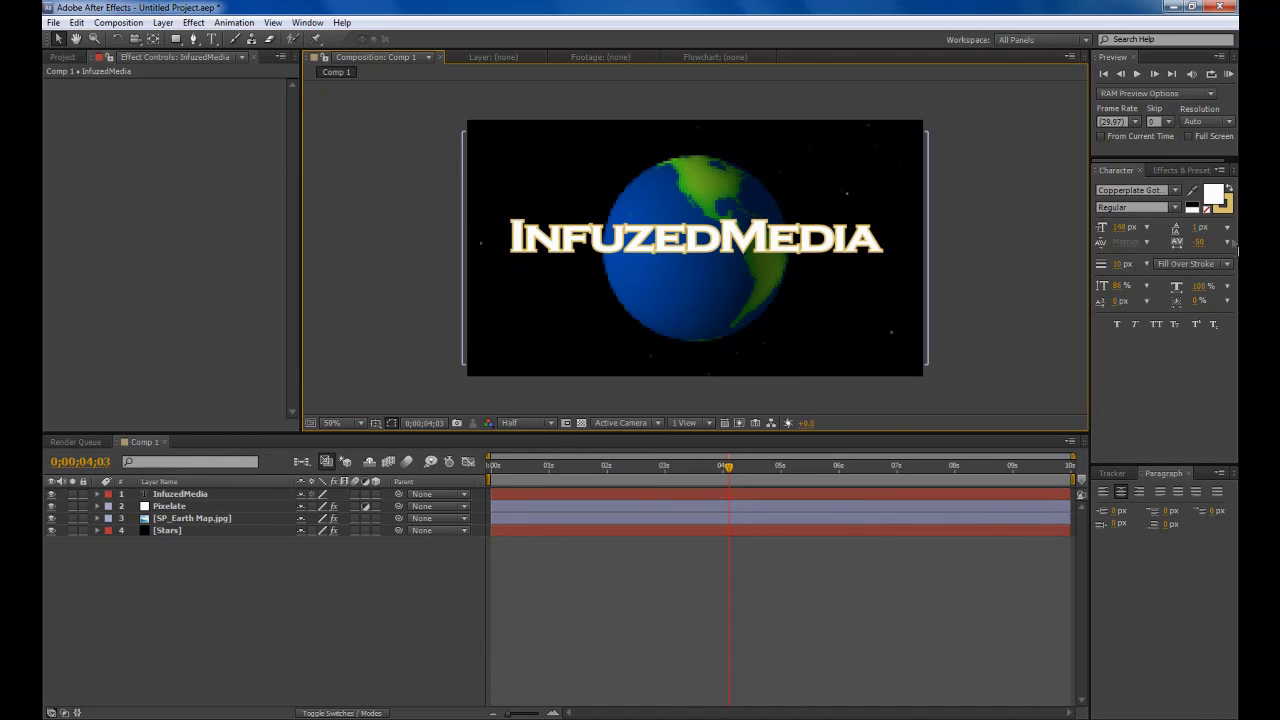
# Examine the gold stroke colour in the Text Color picker and keep it for the title
pyautogui.click(1223, 205)
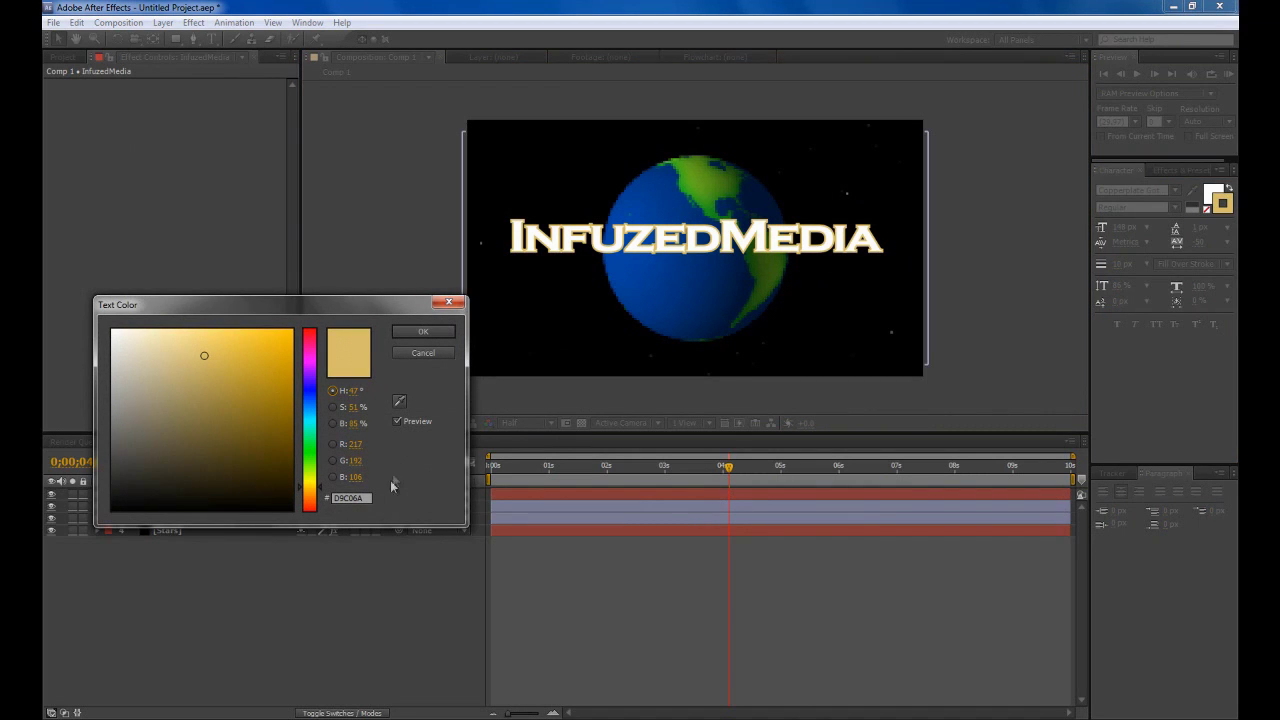
pyautogui.click(418, 332)
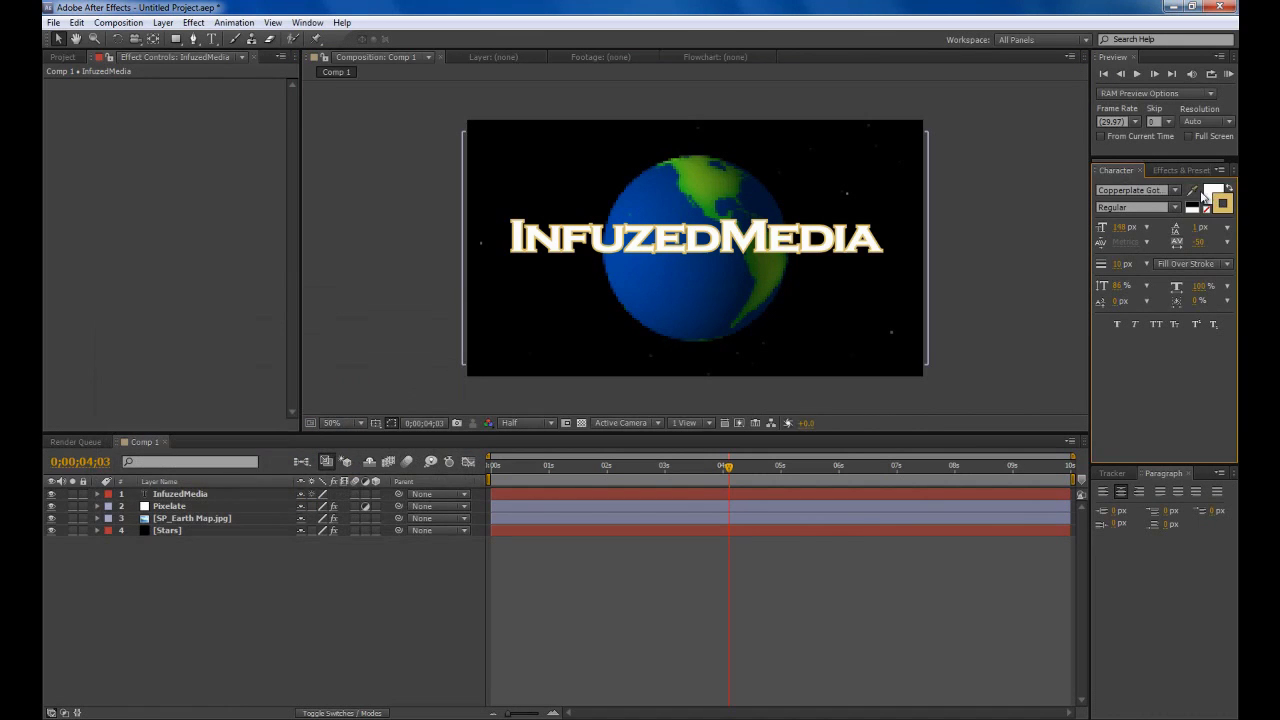
pyautogui.click(1215, 193)
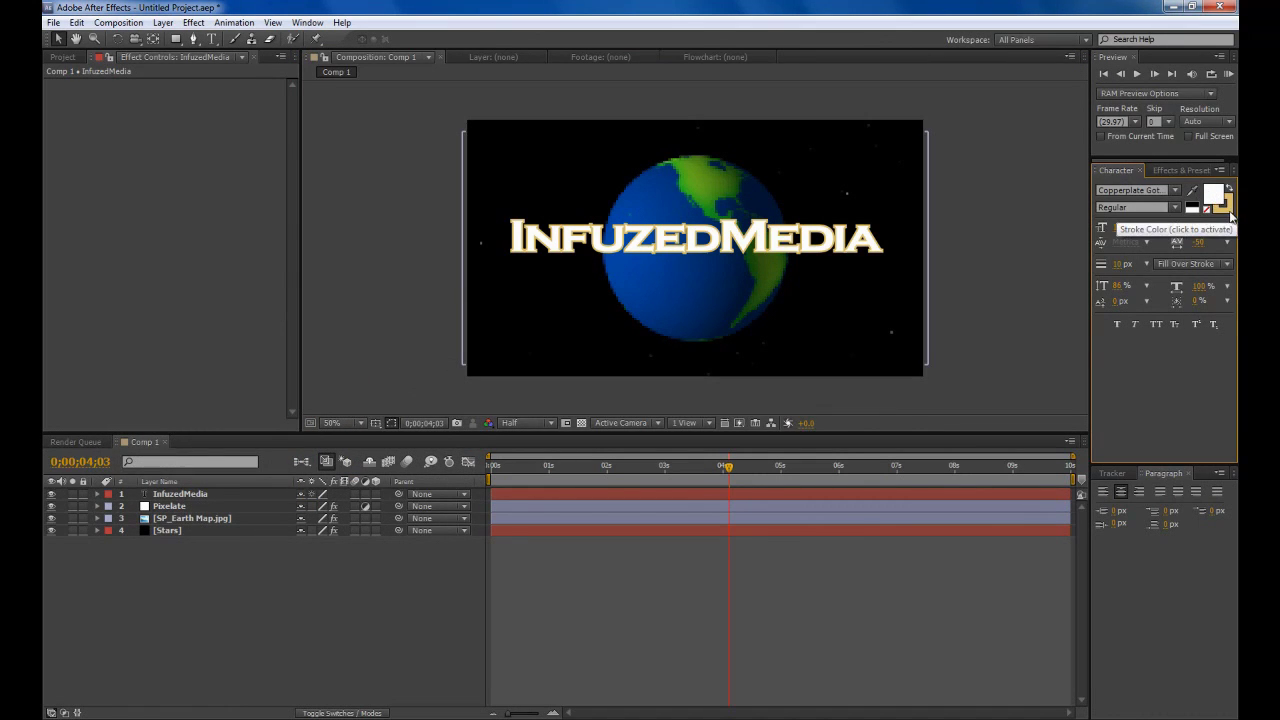
pyautogui.doubleClick(1222, 203)
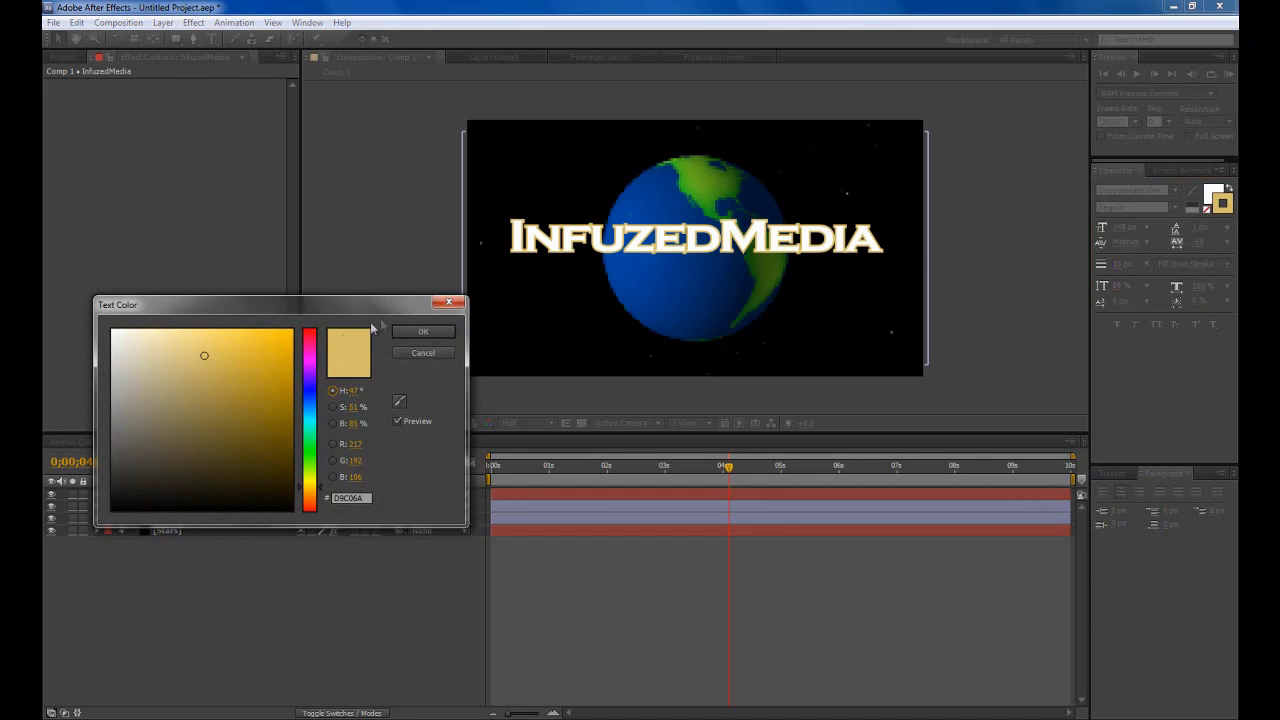
pyautogui.click(423, 332)
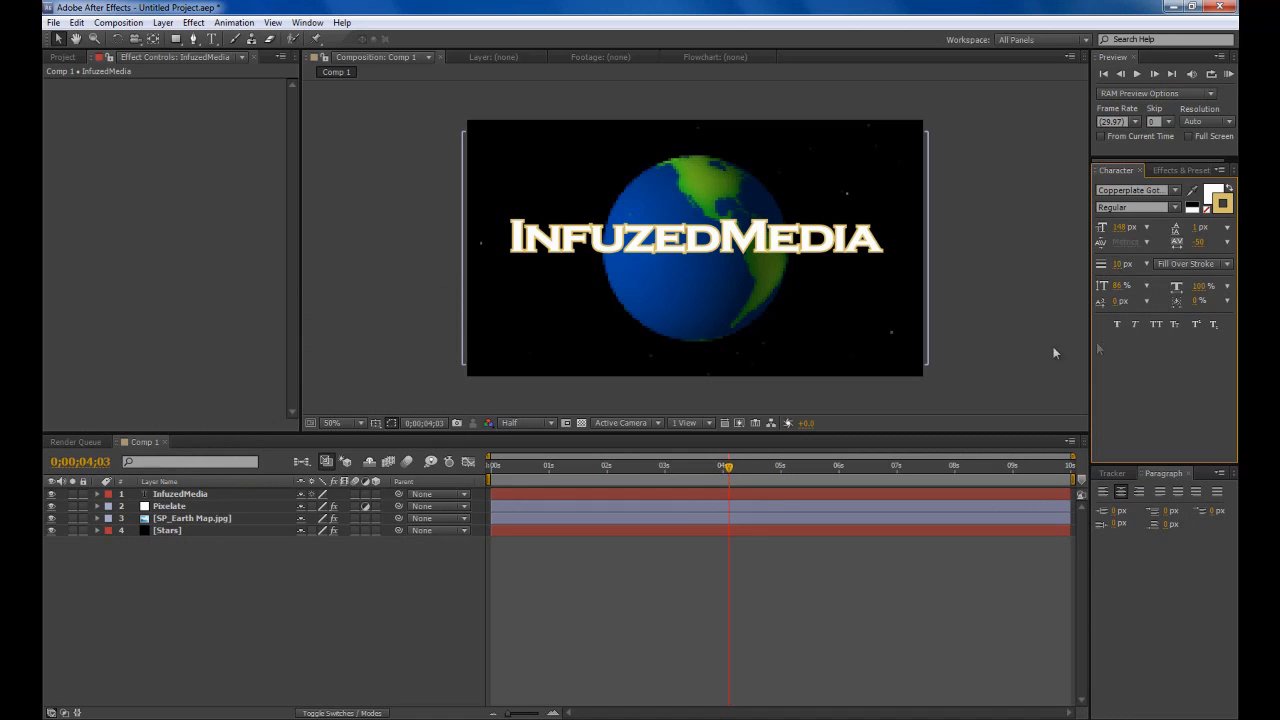
pyautogui.click(992, 361)
pyautogui.scroll(1, 991, 361)
pyautogui.scroll(-1, 991, 361)
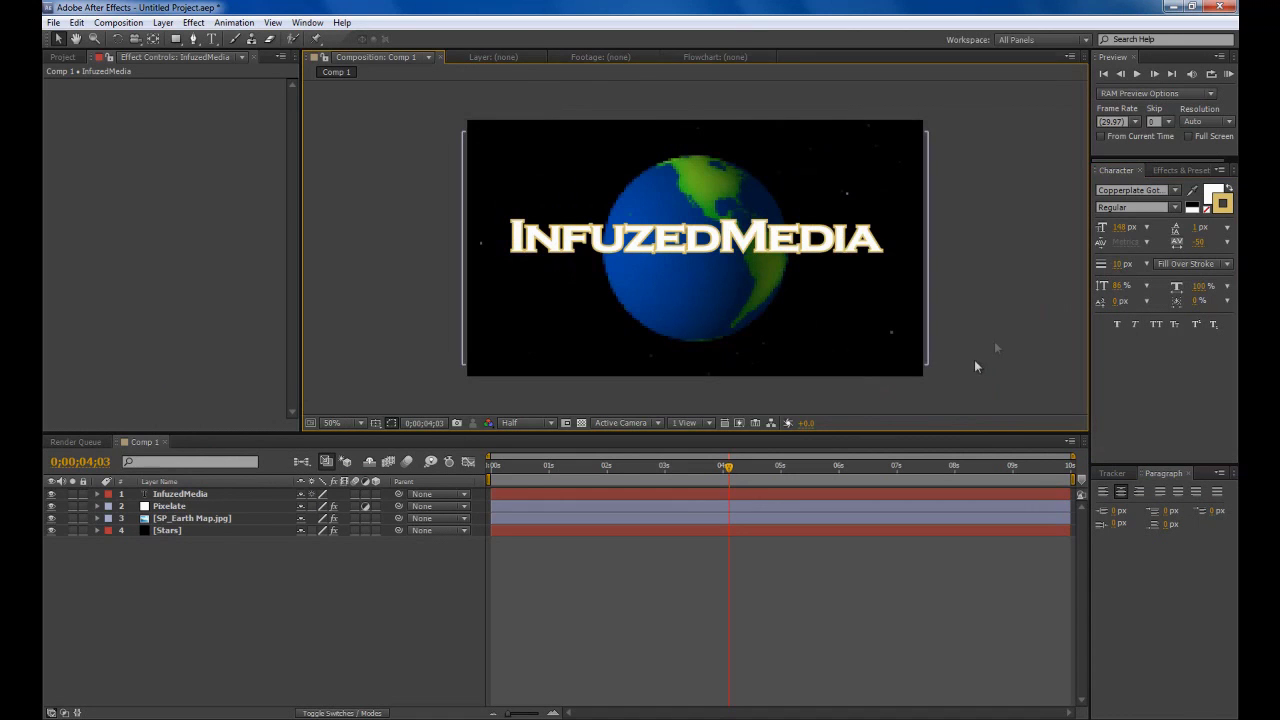
# Find the Drop Shadow effect and apply it to the InfuzedMedia title
pyautogui.click(1178, 170)
pyautogui.click(1152, 187)
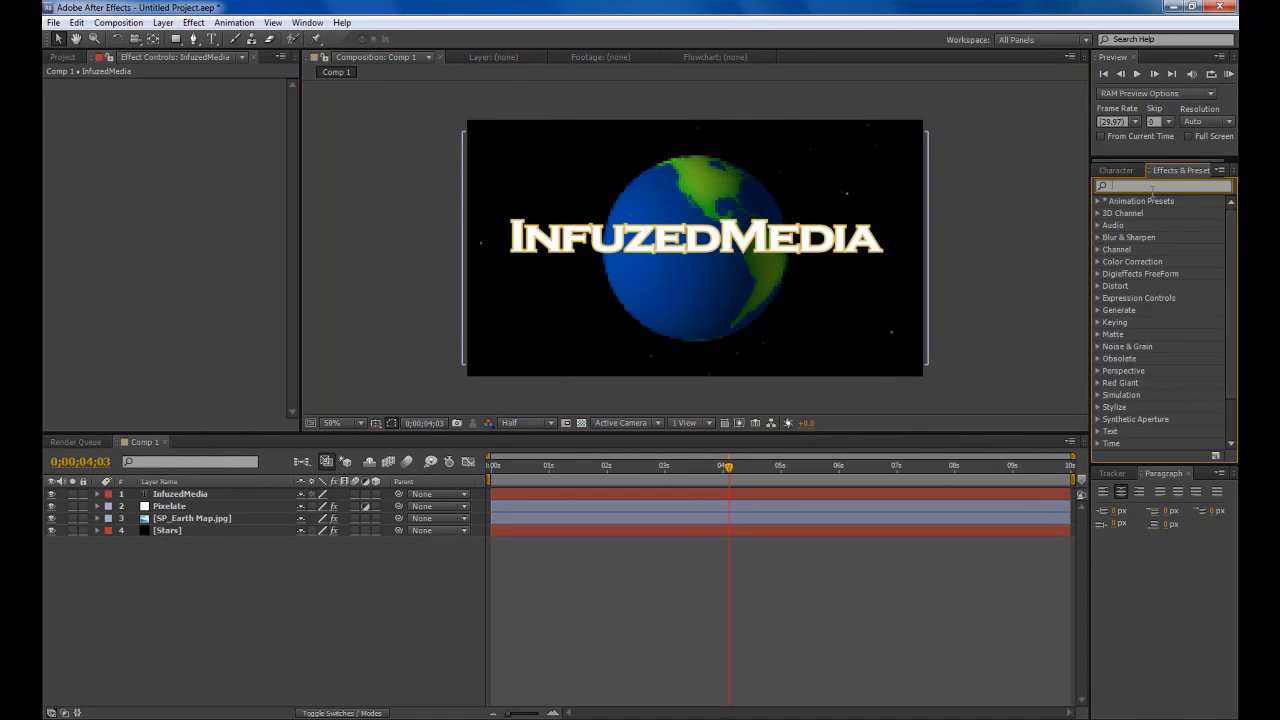
pyautogui.write('drop')
pyautogui.moveTo(1150, 348); pyautogui.dragTo(505, 210)
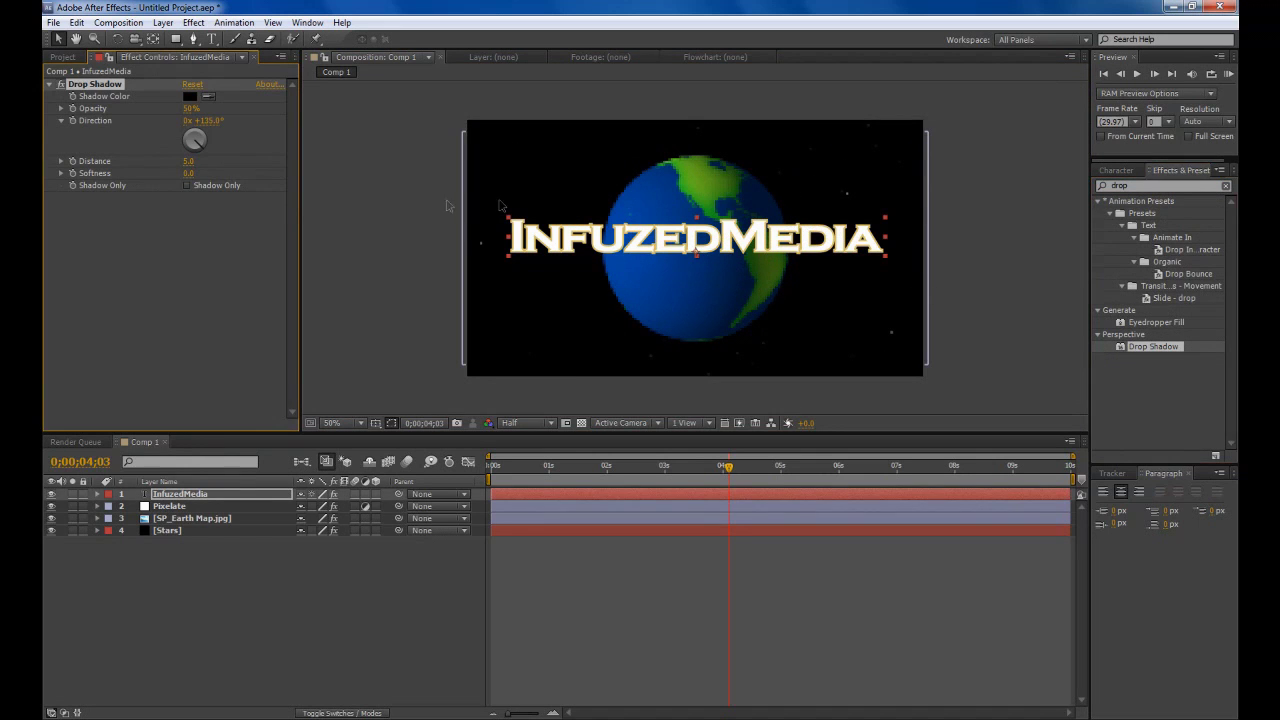
# Set the title's Drop Shadow Distance to 0 and Softness to 42
pyautogui.click(192, 162)
pyautogui.write('0')
pyautogui.press('Return')
pyautogui.moveTo(190, 174); pyautogui.dragTo(222, 173)
pyautogui.click(386, 191)
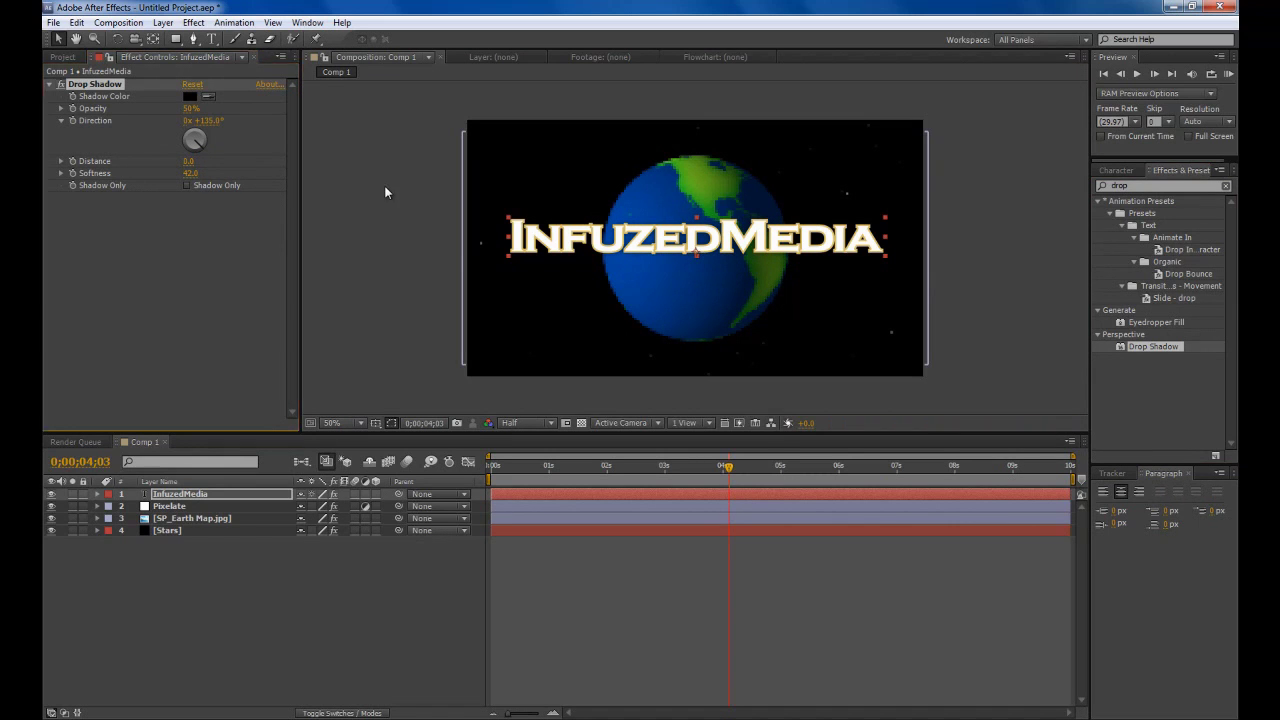
# Set the Drop Shadow's Opacity to 100% and sample its Shadow Color from the title's gold outline
pyautogui.press('.')
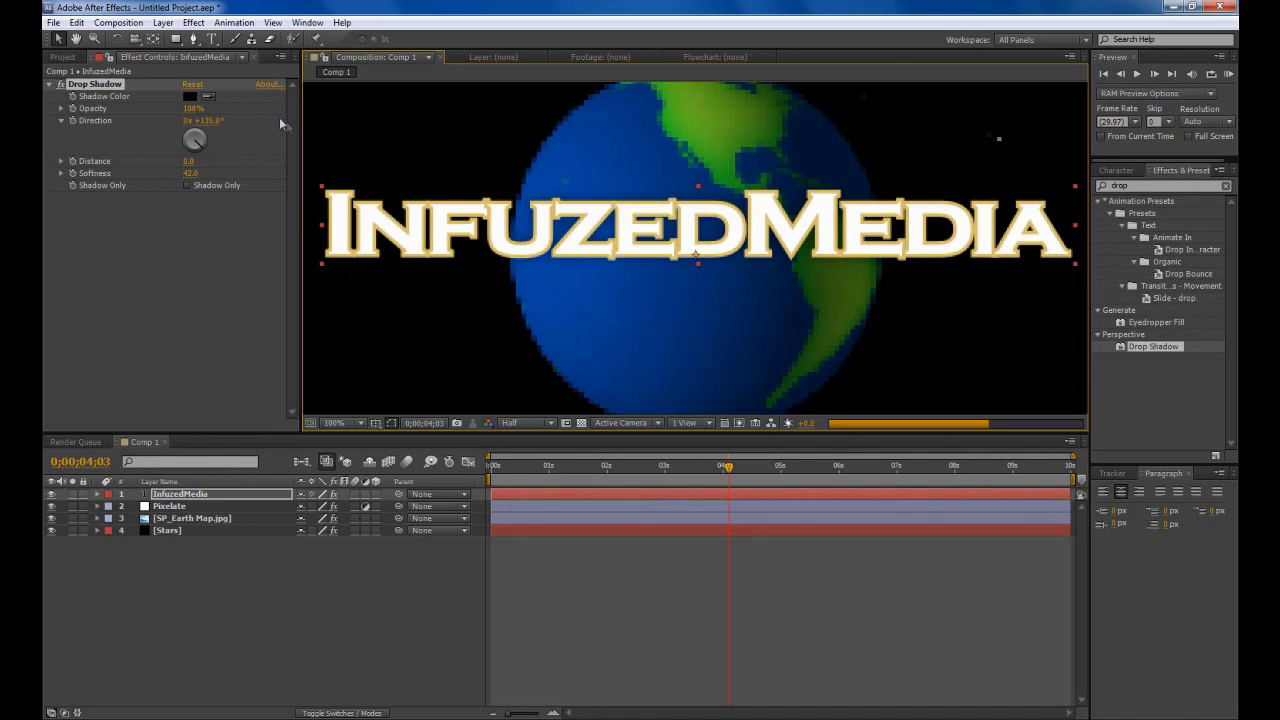
pyautogui.press(',')
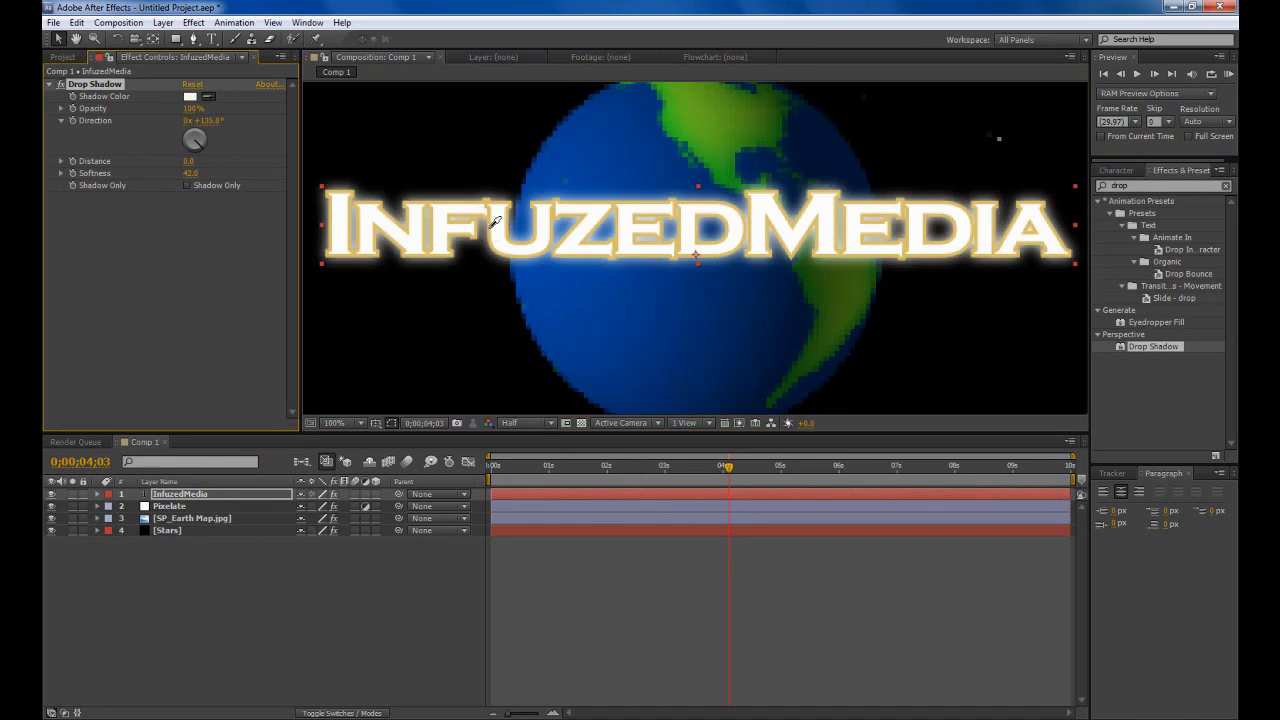
pyautogui.click(491, 227)
pyautogui.press(',')
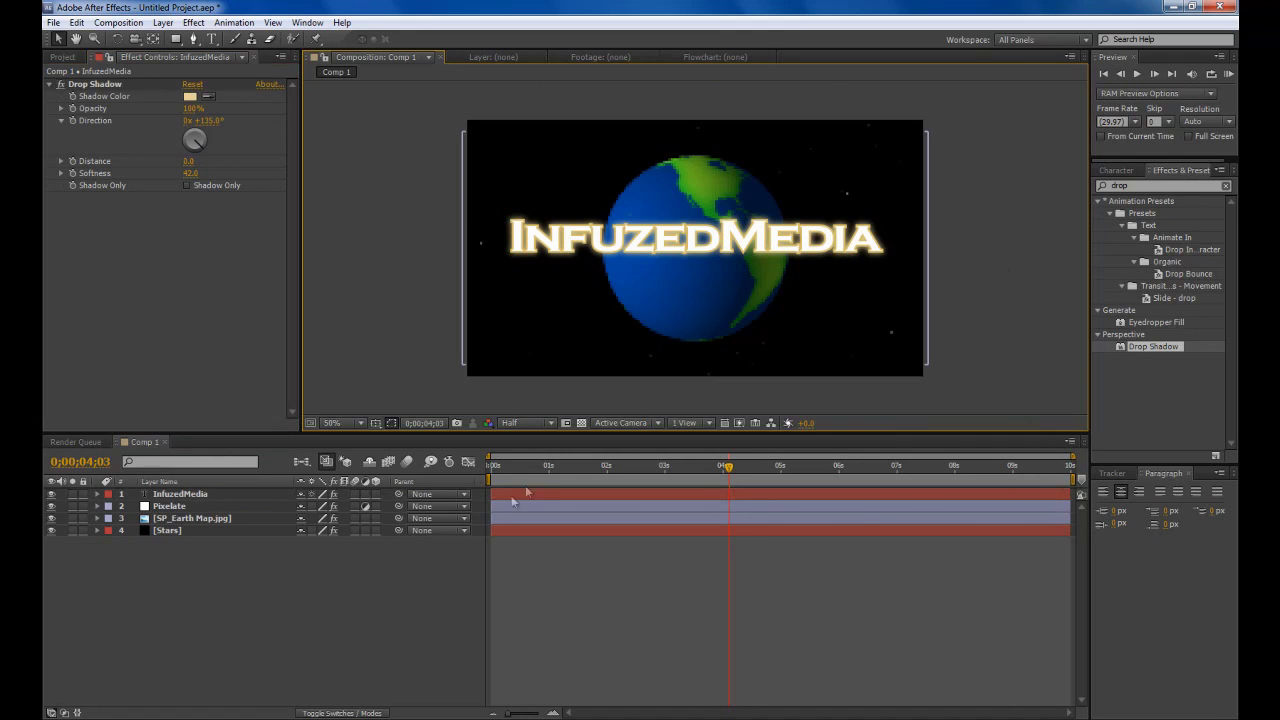
# Add Position keyframes to the InfuzedMedia and SP_Earth Map.jpg layers at 0;00;01;00
pyautogui.click(549, 466)
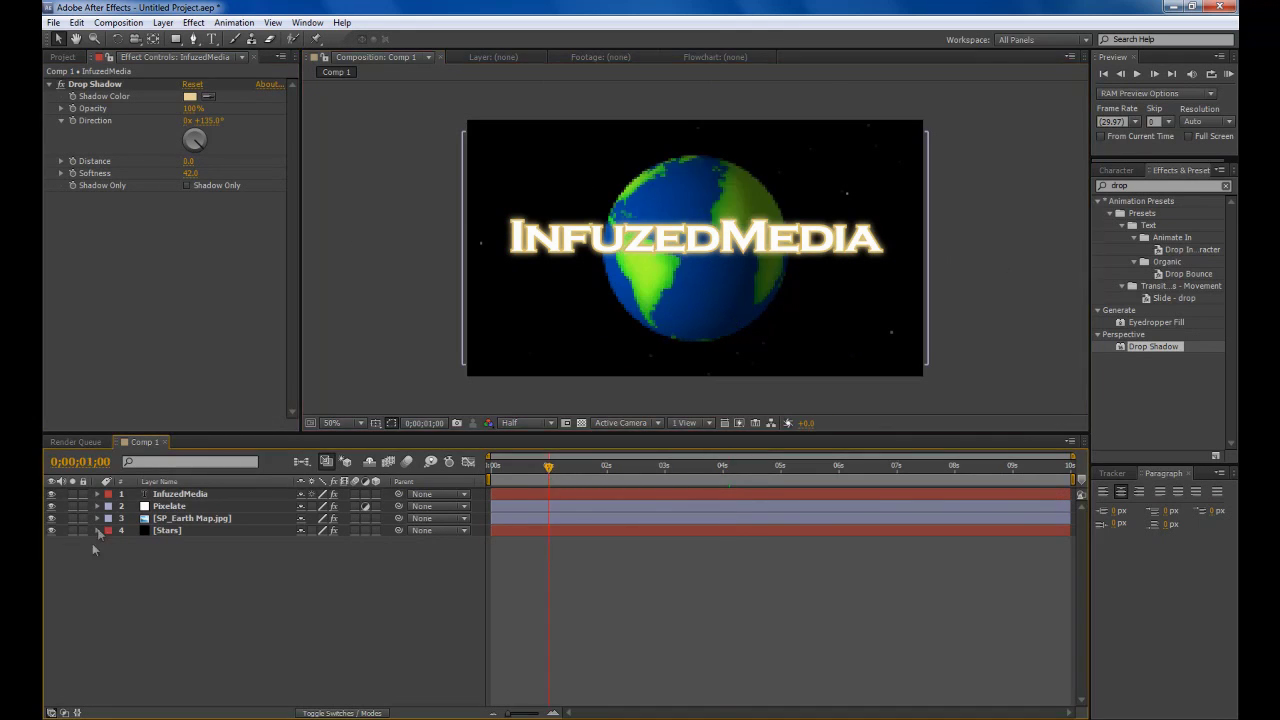
pyautogui.click(166, 494)
pyautogui.press('F4')
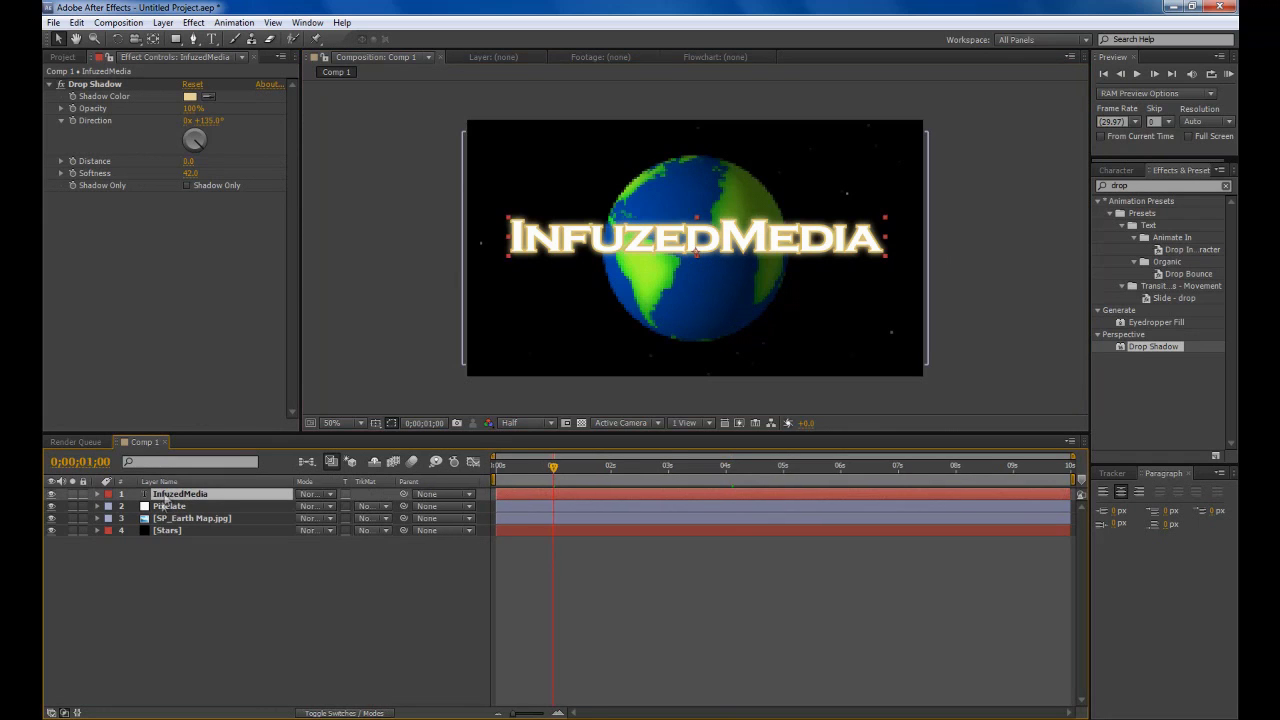
pyautogui.press('F4')
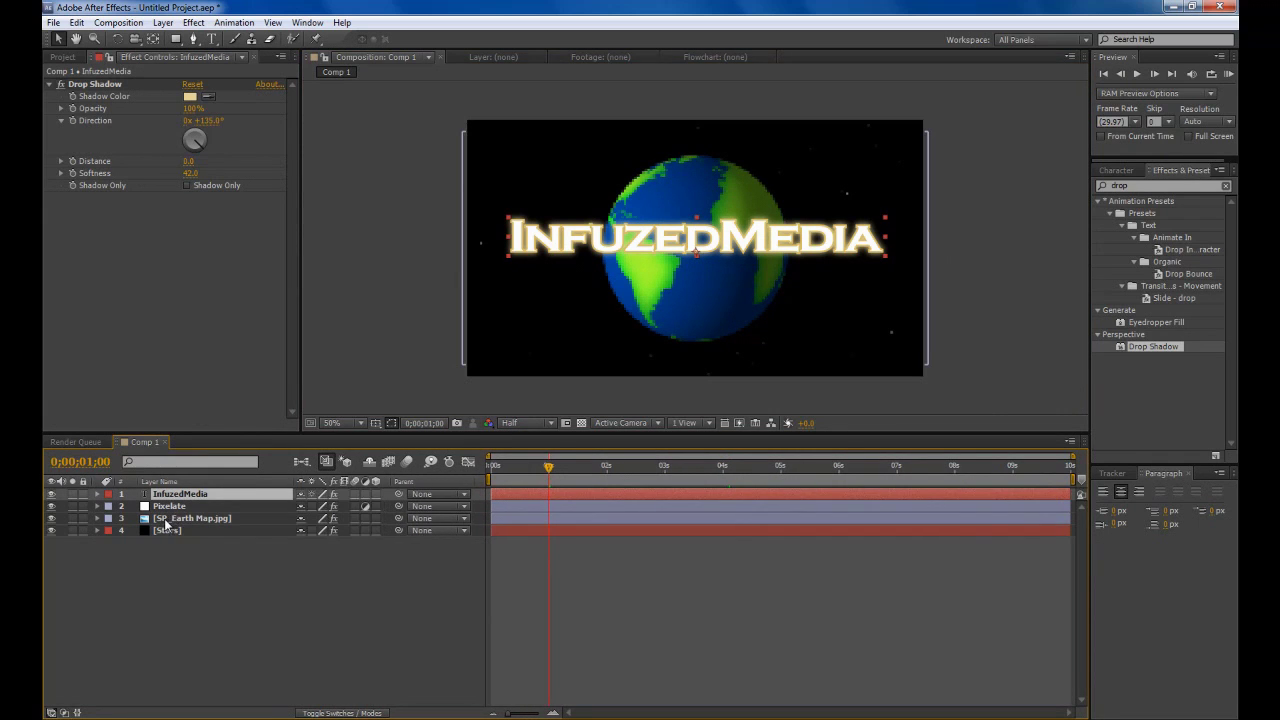
pyautogui.press('p')
pyautogui.click(176, 531)
pyautogui.press('p')
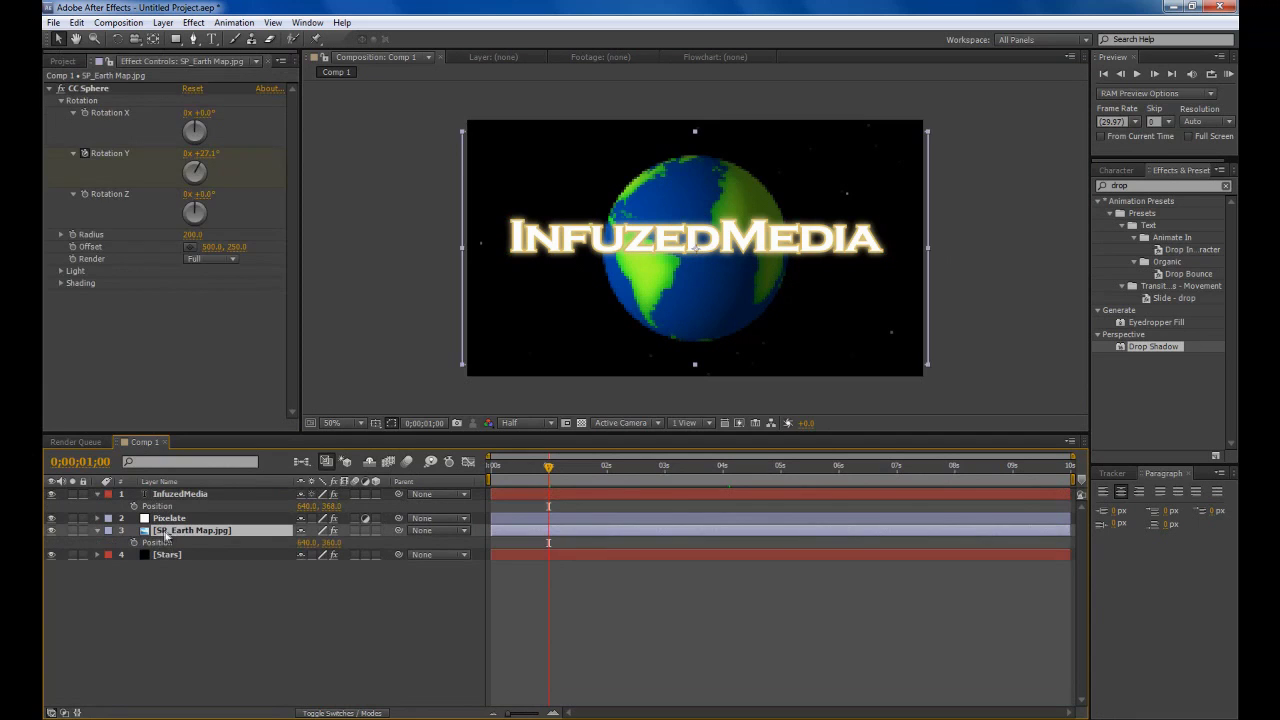
pyautogui.click(134, 542)
pyautogui.click(134, 506)
pyautogui.click(652, 493)
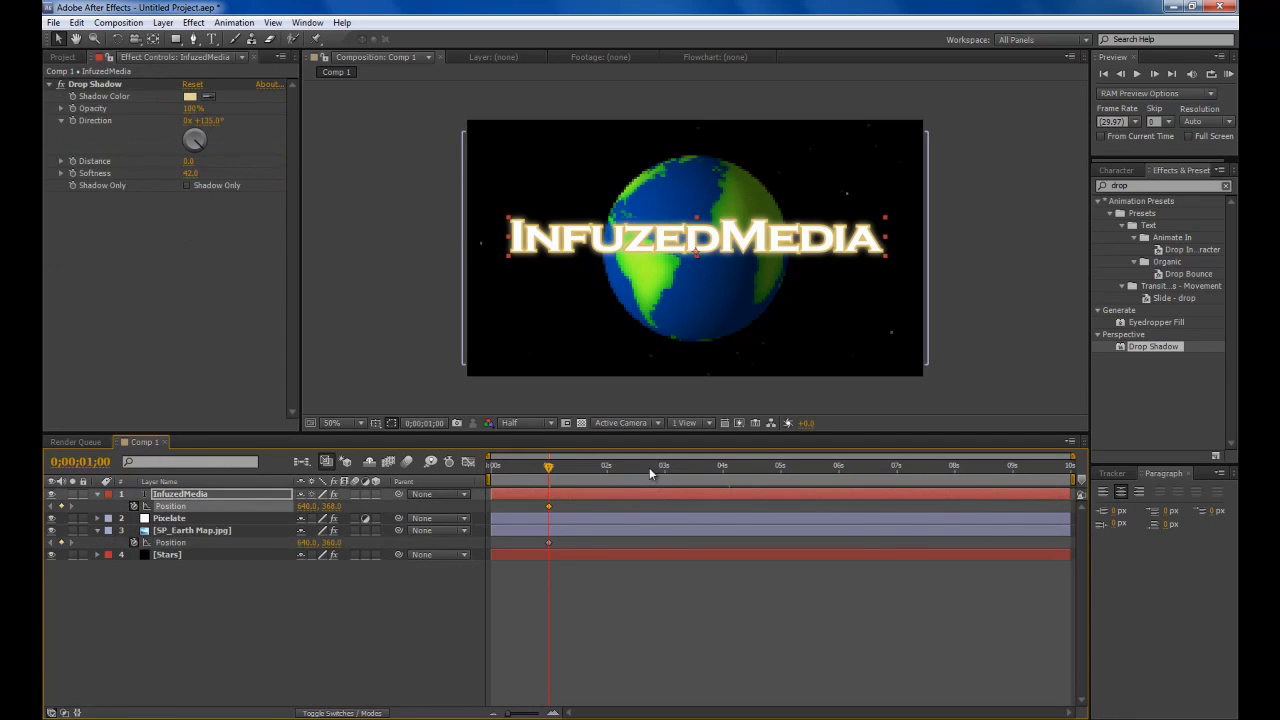
# Add a second Position keyframe to both the InfuzedMedia and SP_Earth Map.jpg layers at 0;00;01;15
pyautogui.click(575, 469)
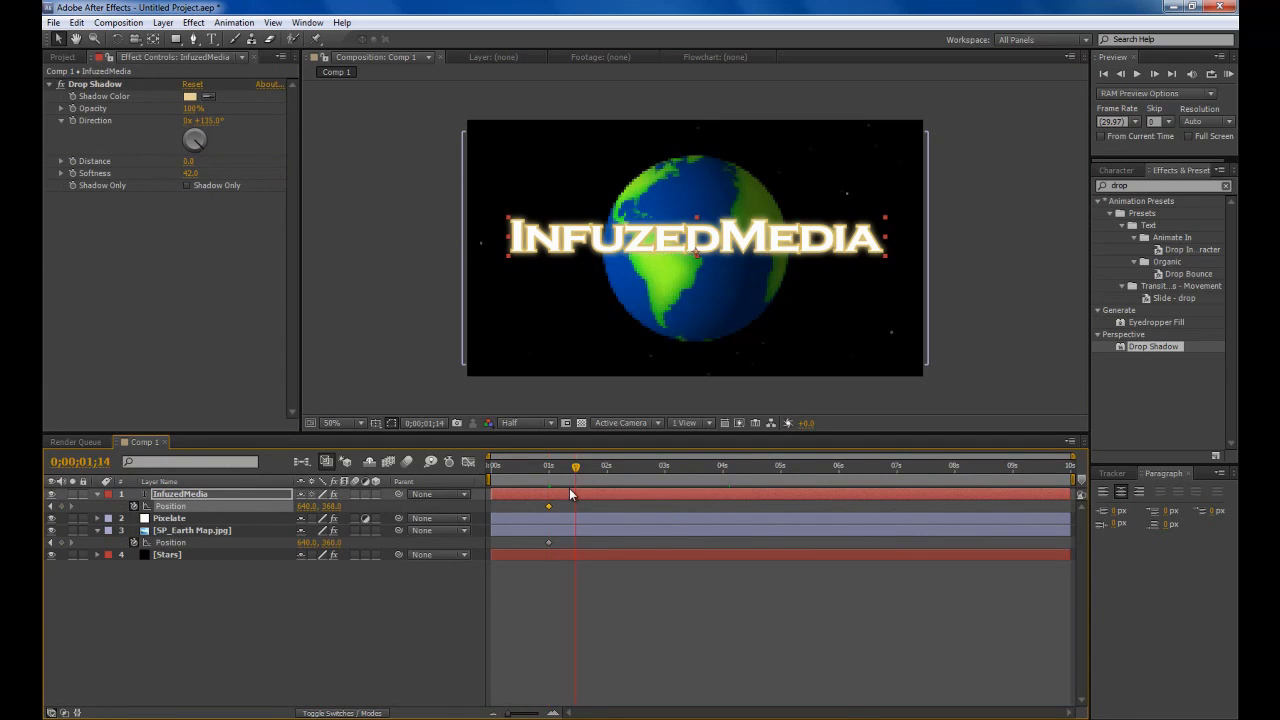
pyautogui.press('=')
pyautogui.press('-')
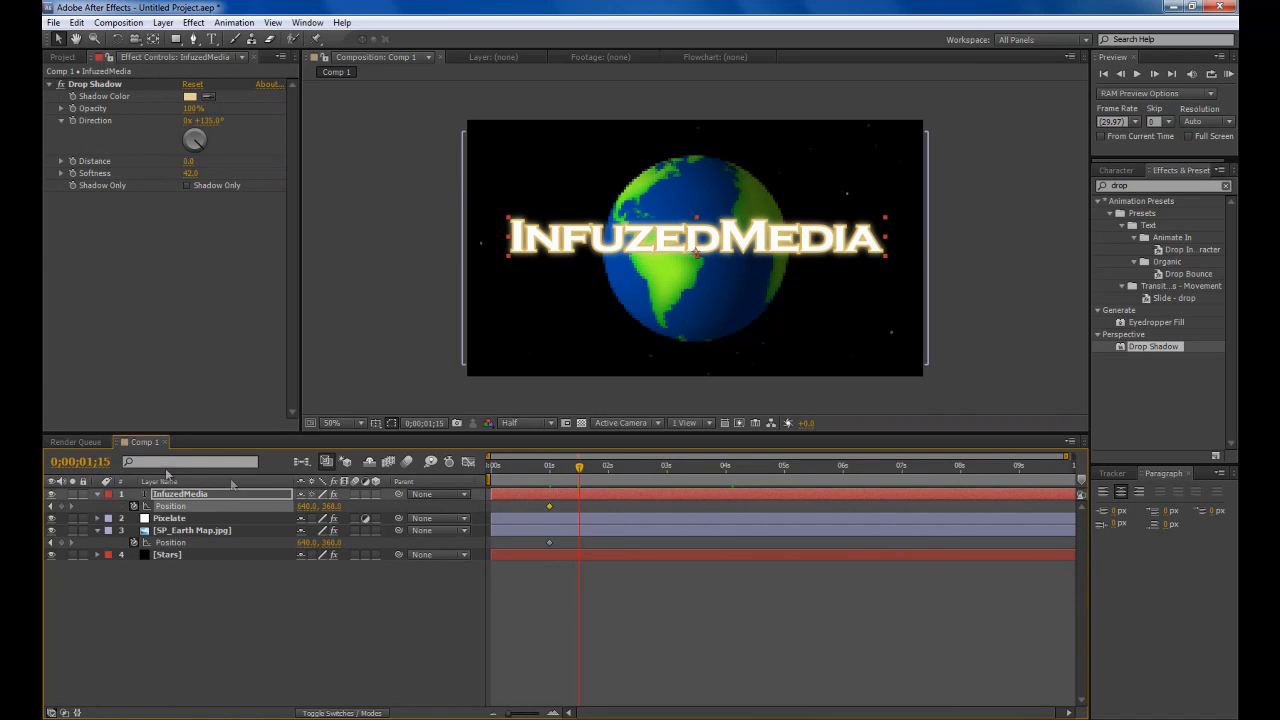
pyautogui.click(322, 572)
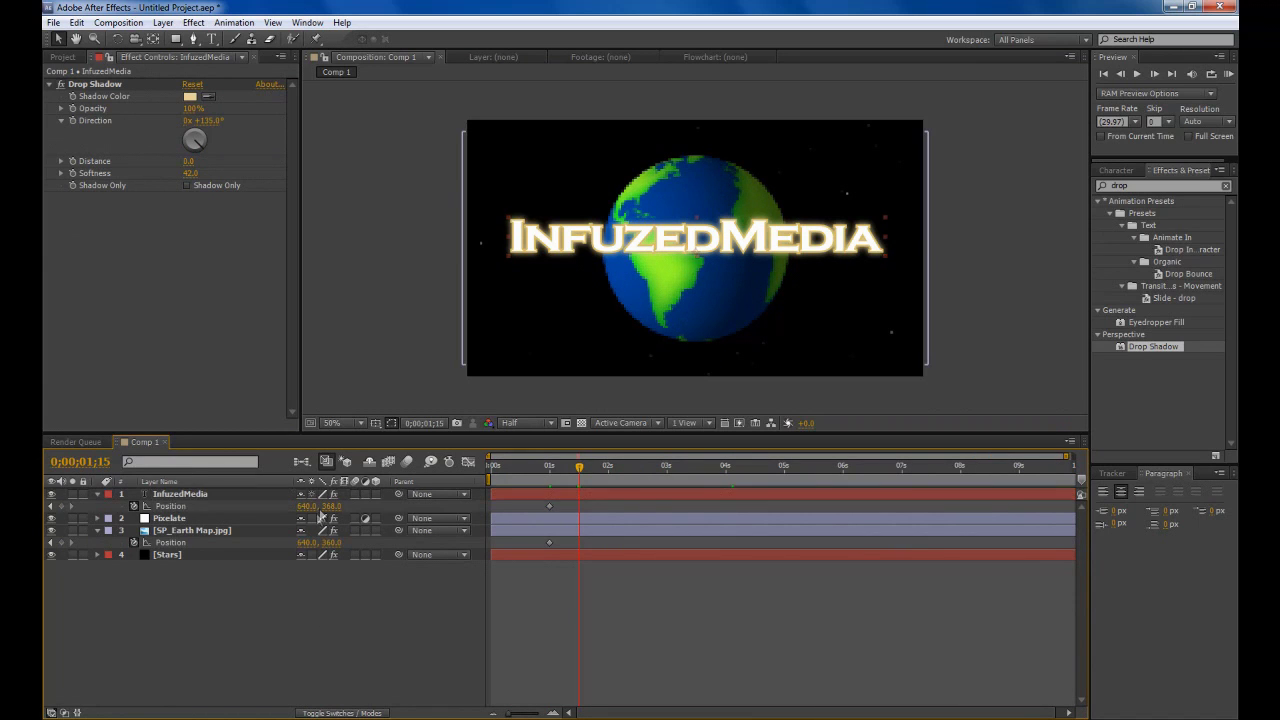
pyautogui.click(62, 506)
pyautogui.click(61, 543)
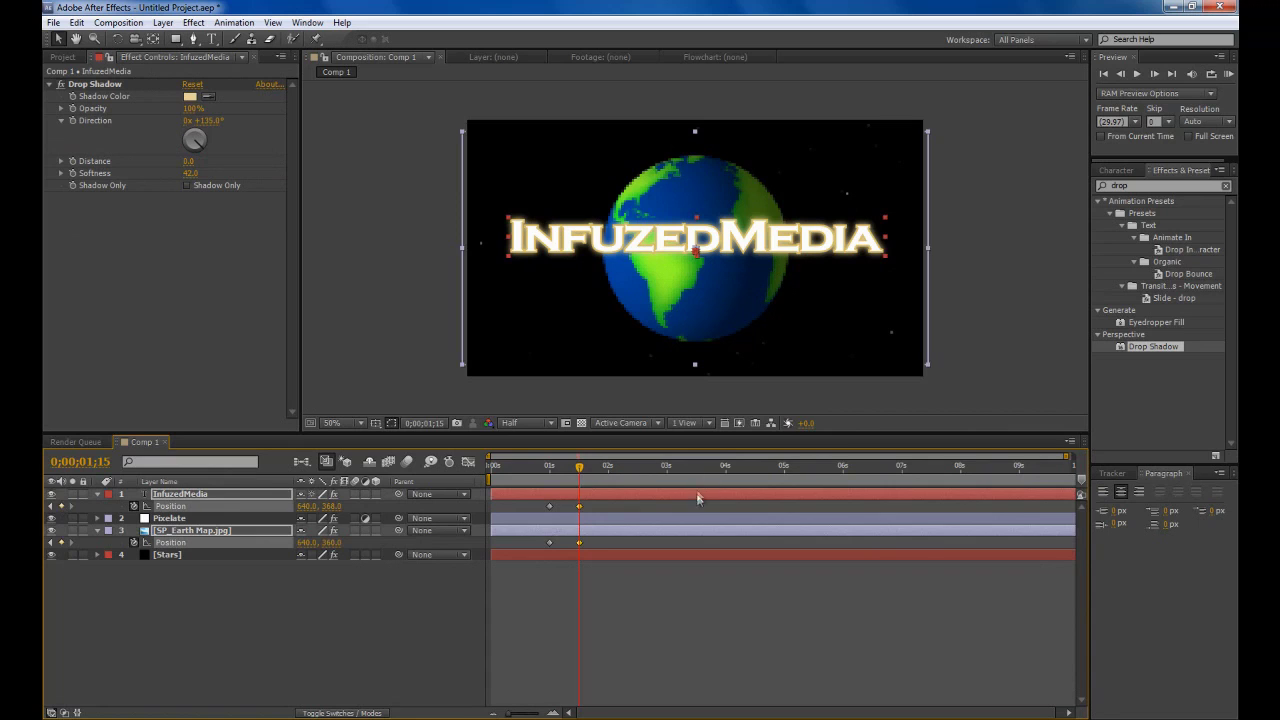
# At 0;00;01;00, move both layers out of frame with Position X at -300 for SP_Earth Map.jpg and 1900 for InfuzedMedia
pyautogui.click(549, 466)
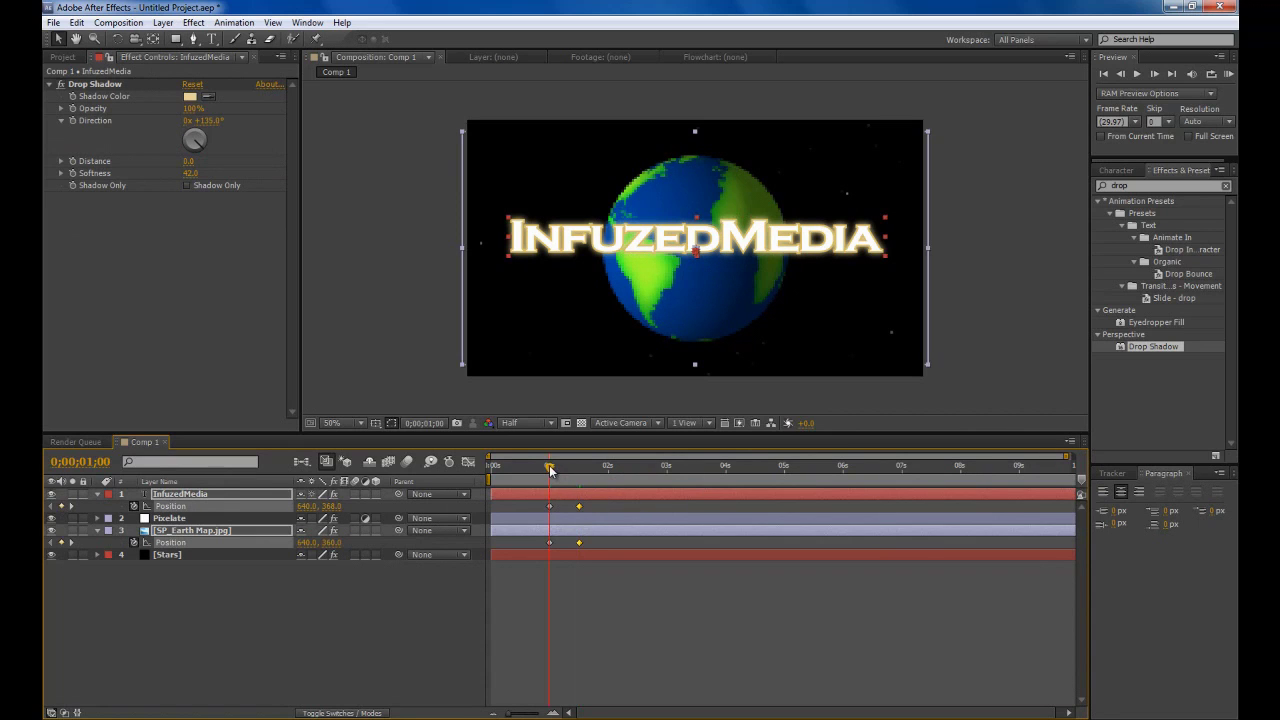
pyautogui.scroll(1, 534, 502)
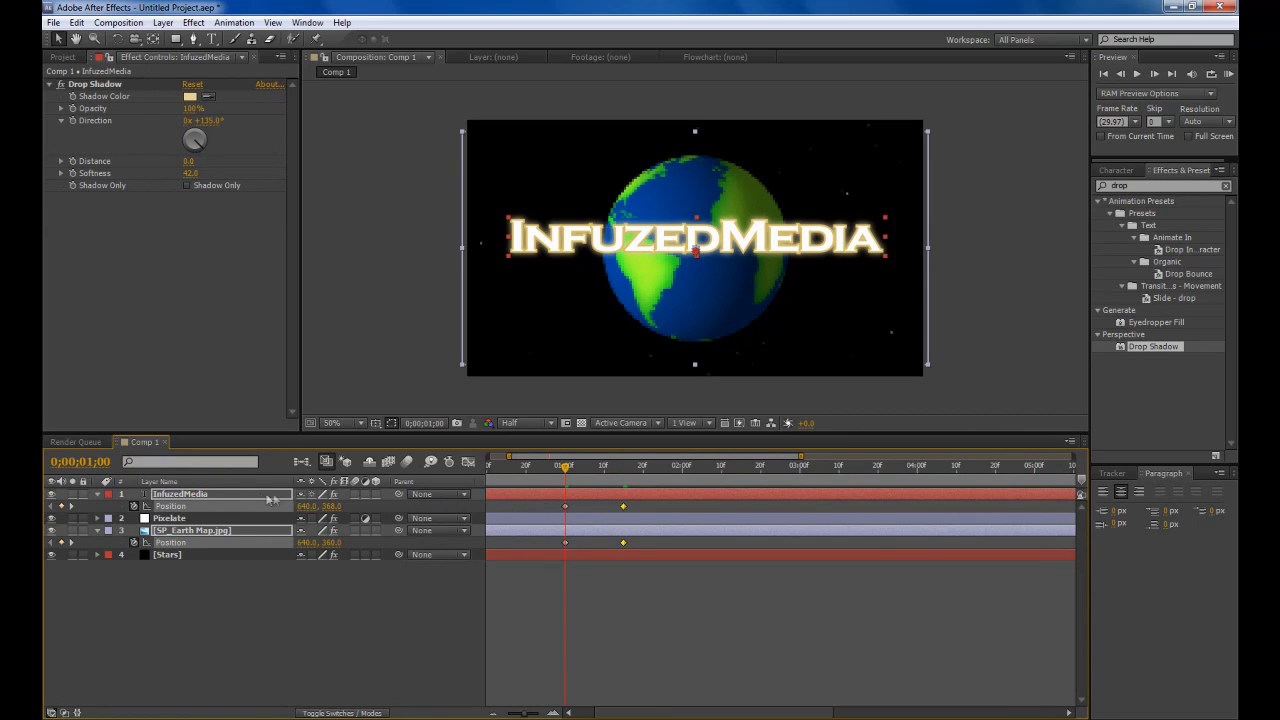
pyautogui.moveTo(300, 542); pyautogui.dragTo(229, 531)
pyautogui.hotkey('ctrl', 'z')
pyautogui.click(353, 603)
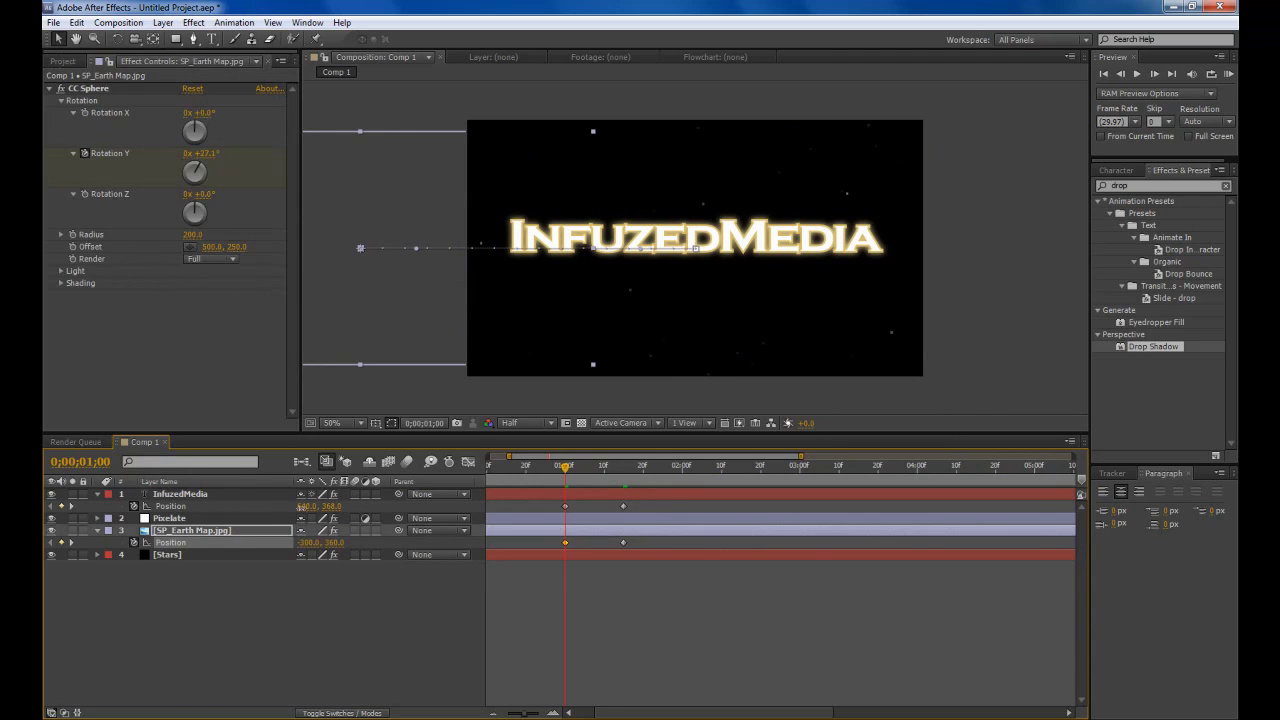
pyautogui.moveTo(312, 507); pyautogui.dragTo(392, 509)
# Save the project to the Desktop as asfasf
pyautogui.hotkey('ctrl', 's')
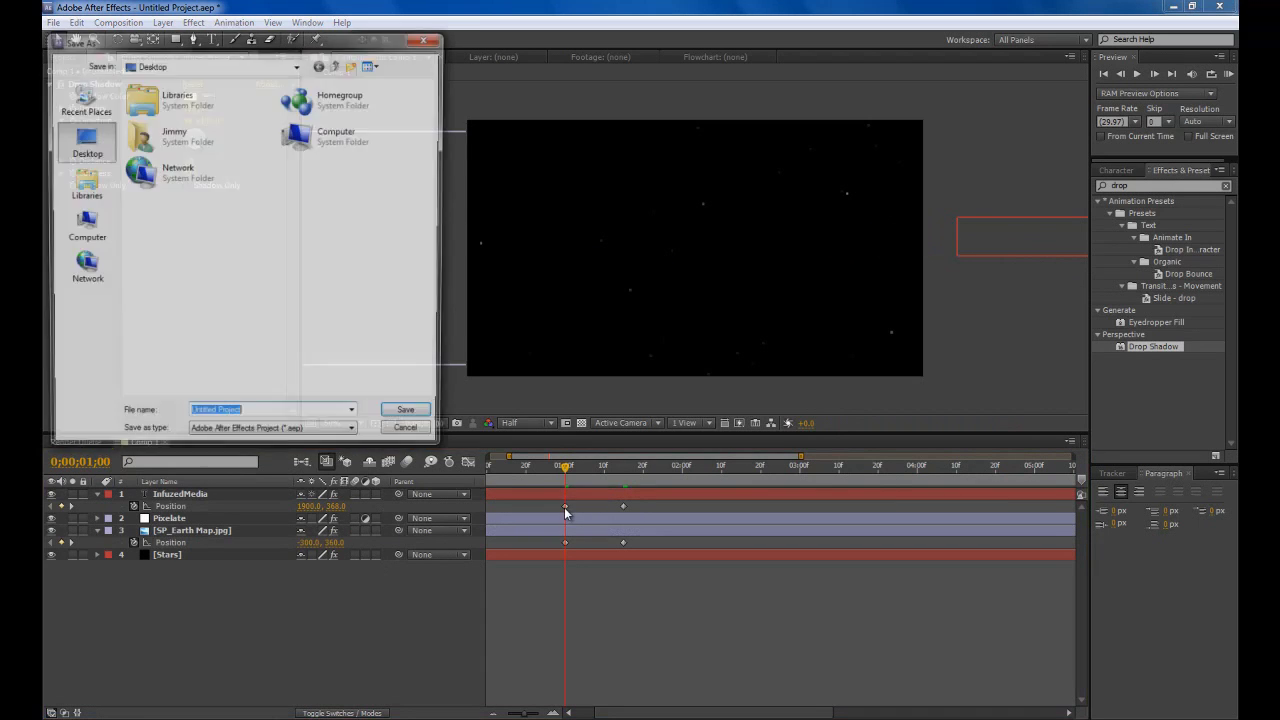
pyautogui.write('asfasf')
pyautogui.press('Return')
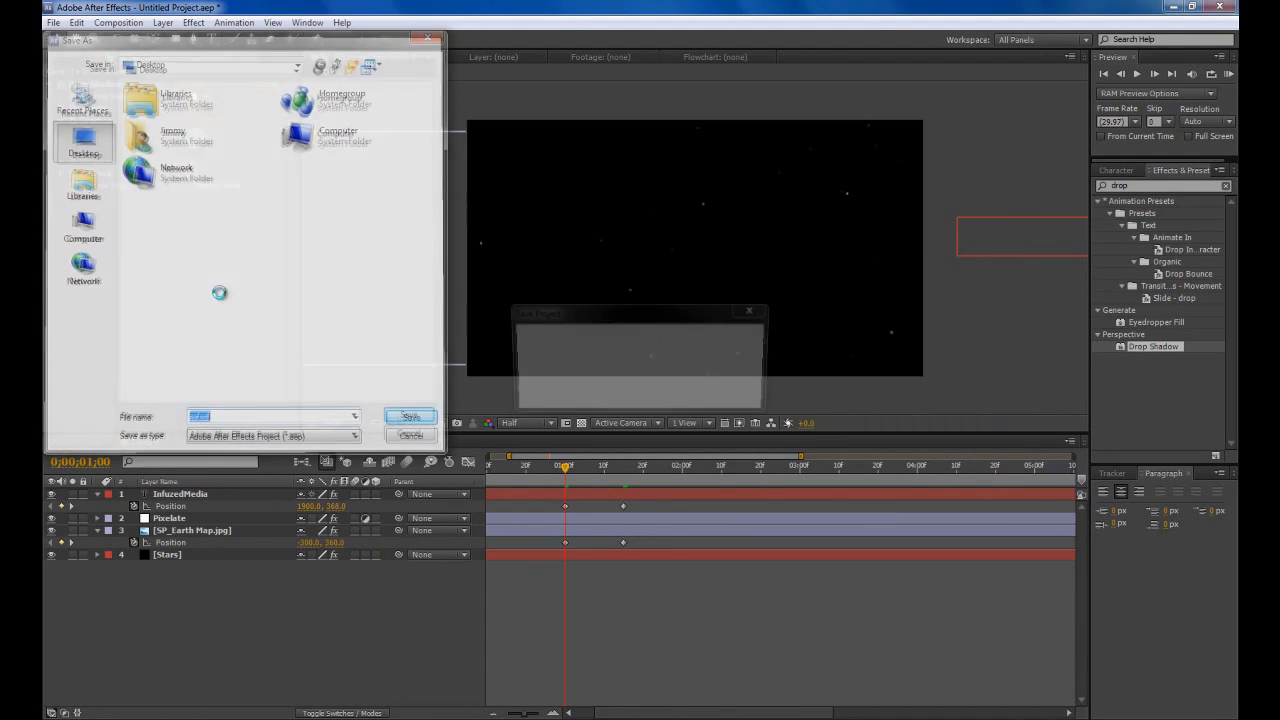
# Apply Easy Ease to all four Position keyframes of the title and Earth layers
pyautogui.moveTo(553, 502); pyautogui.dragTo(733, 572)
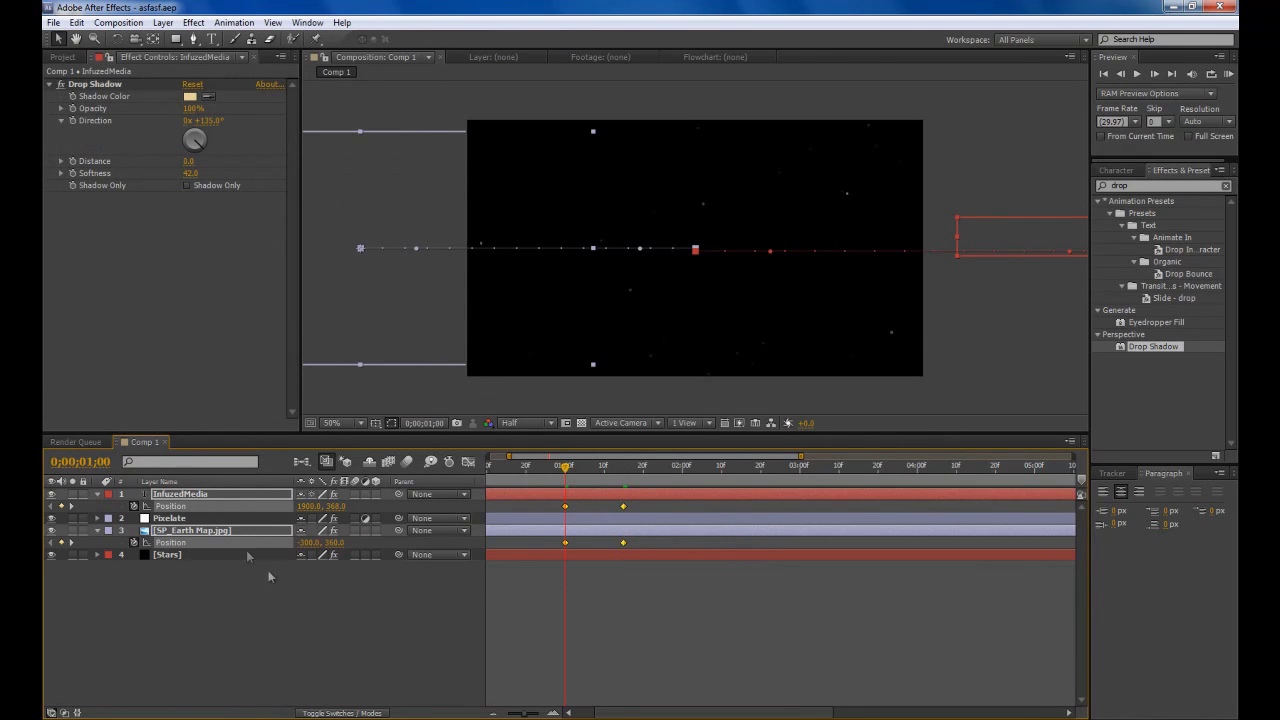
pyautogui.rightClick(565, 509)
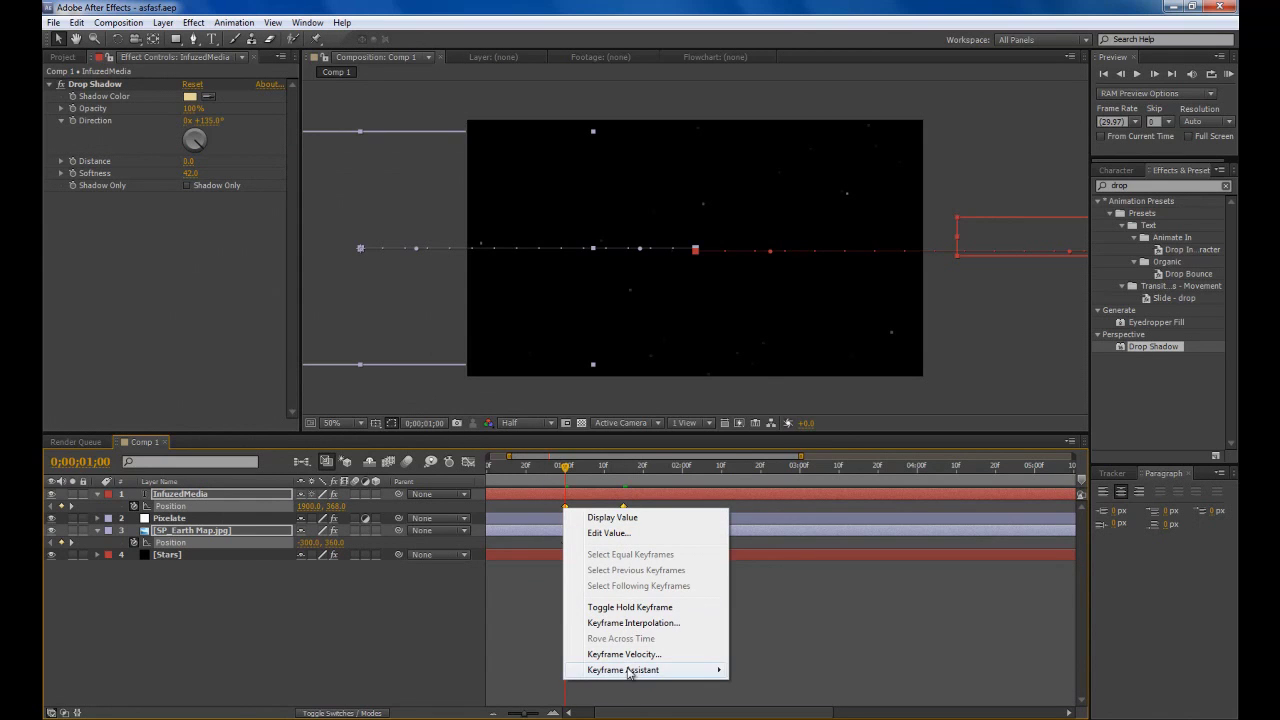
pyautogui.moveTo(634, 669)
pyautogui.click(821, 580)
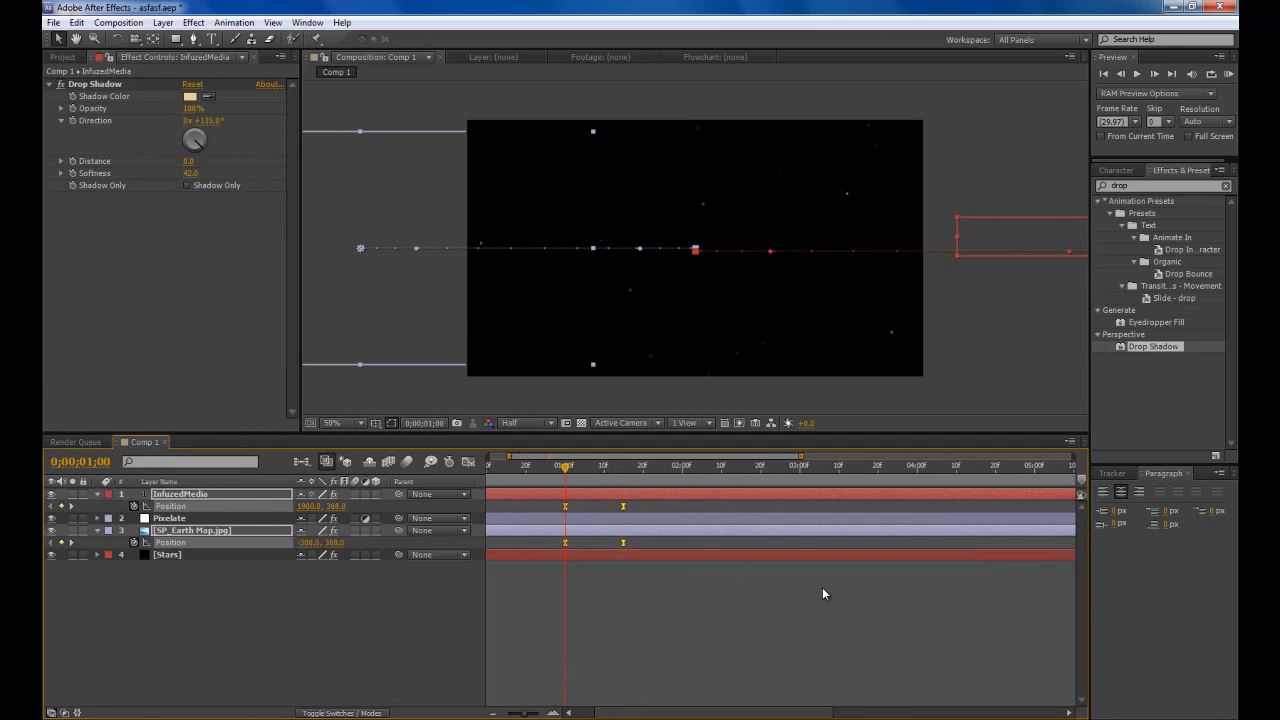
pyautogui.click(822, 594)
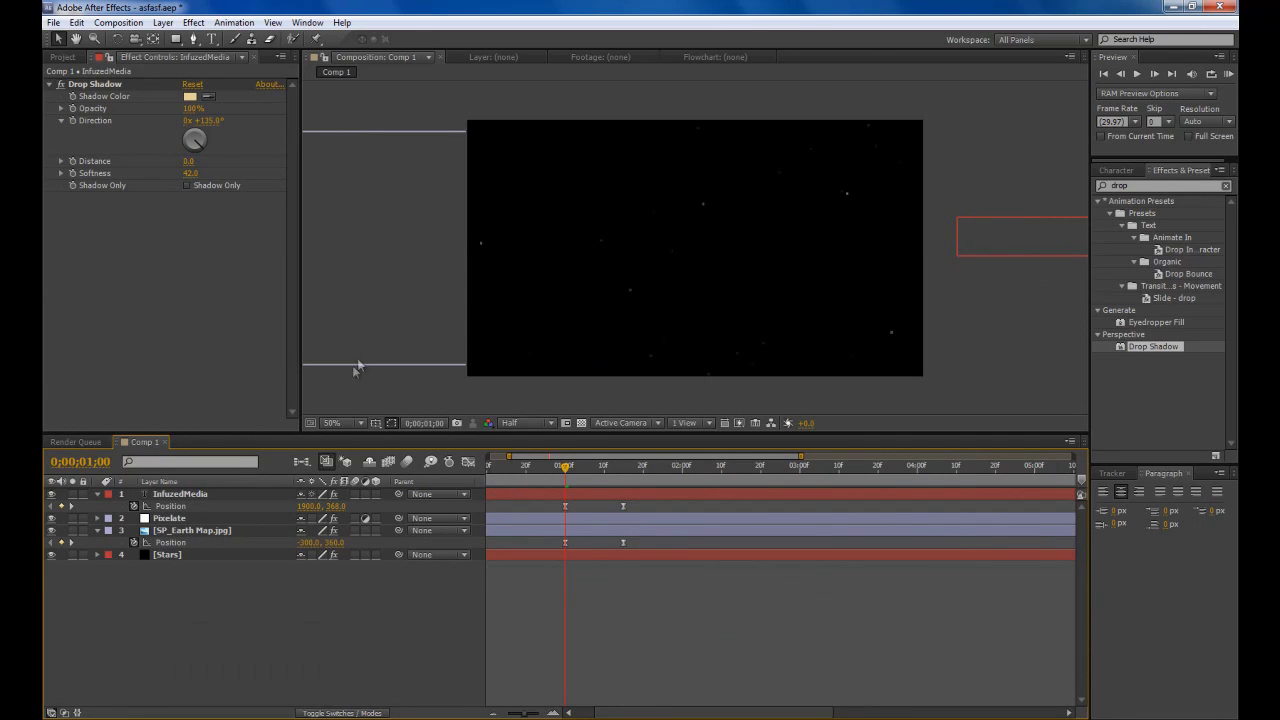
# Collapse the layers' Position properties and scrub from 0;00;01;00 to 0;00;01;14 to preview the slide-in
pyautogui.press('a')
pyautogui.press('a')
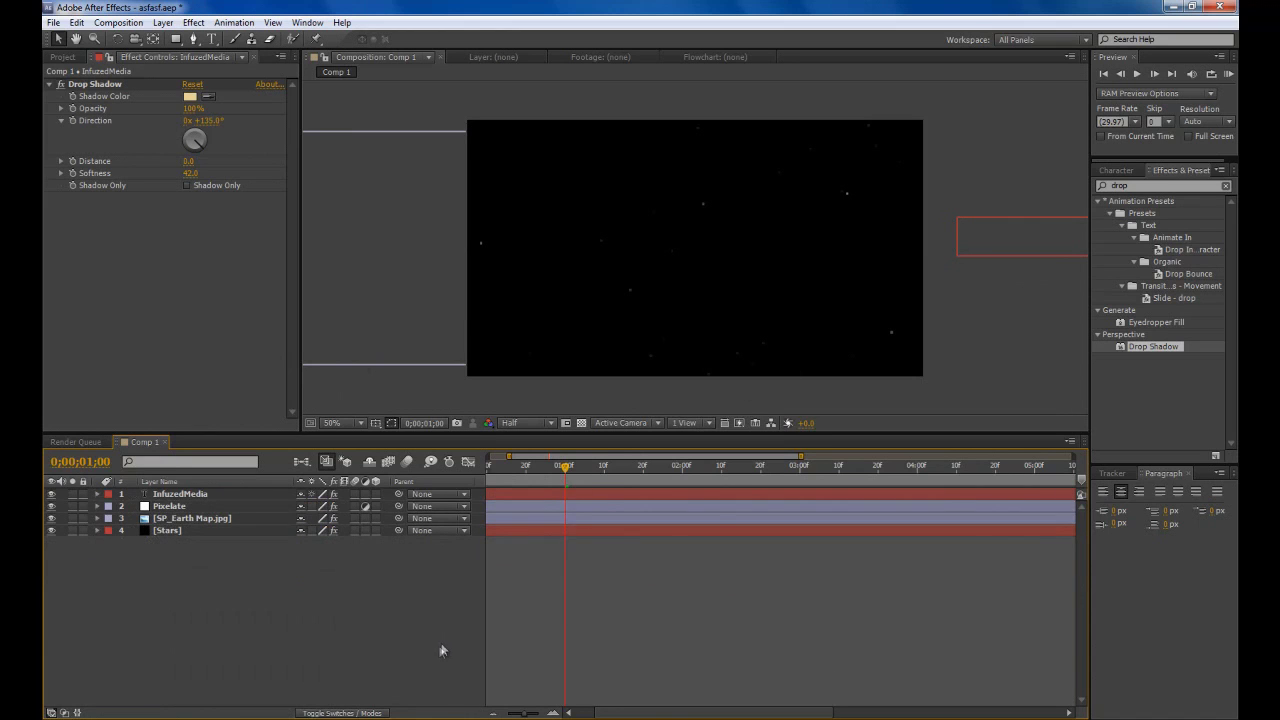
pyautogui.press('a')
pyautogui.press('a')
pyautogui.moveTo(567, 469); pyautogui.dragTo(621, 470)
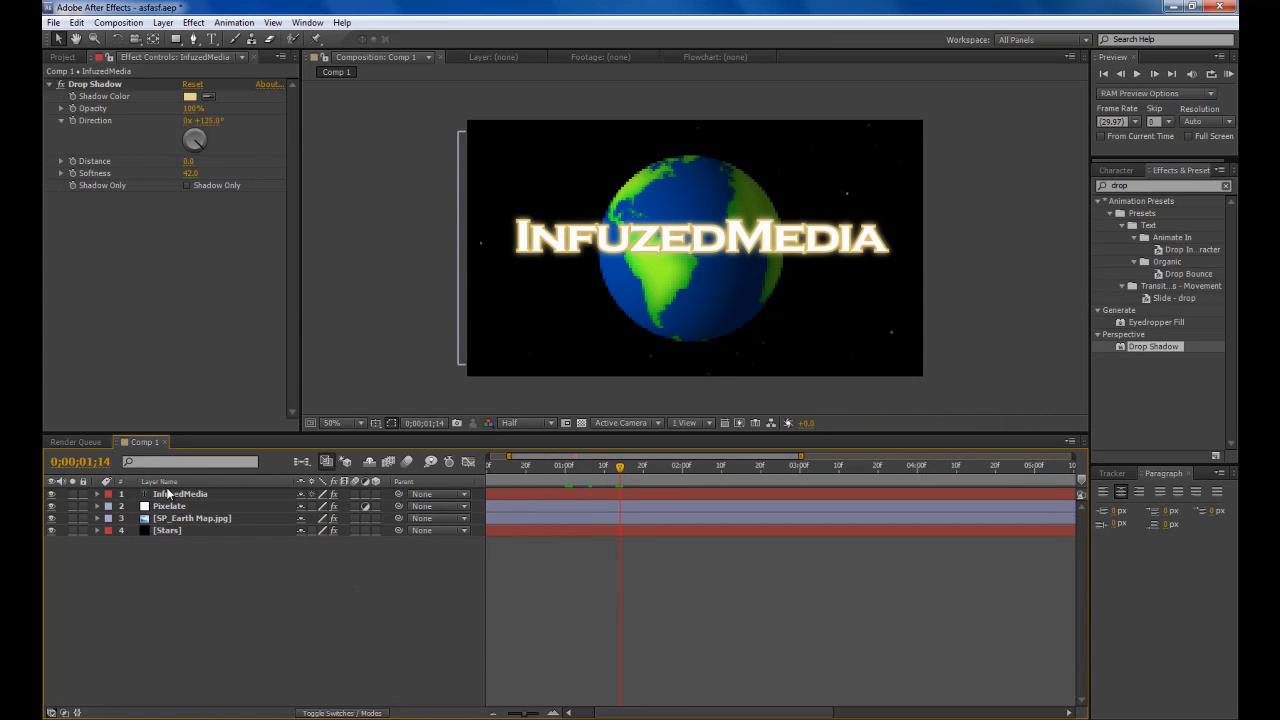
# Turn on motion blur for the InfuzedMedia and SP_Earth Map.jpg layers and enable it for the composition
pyautogui.click(171, 494)
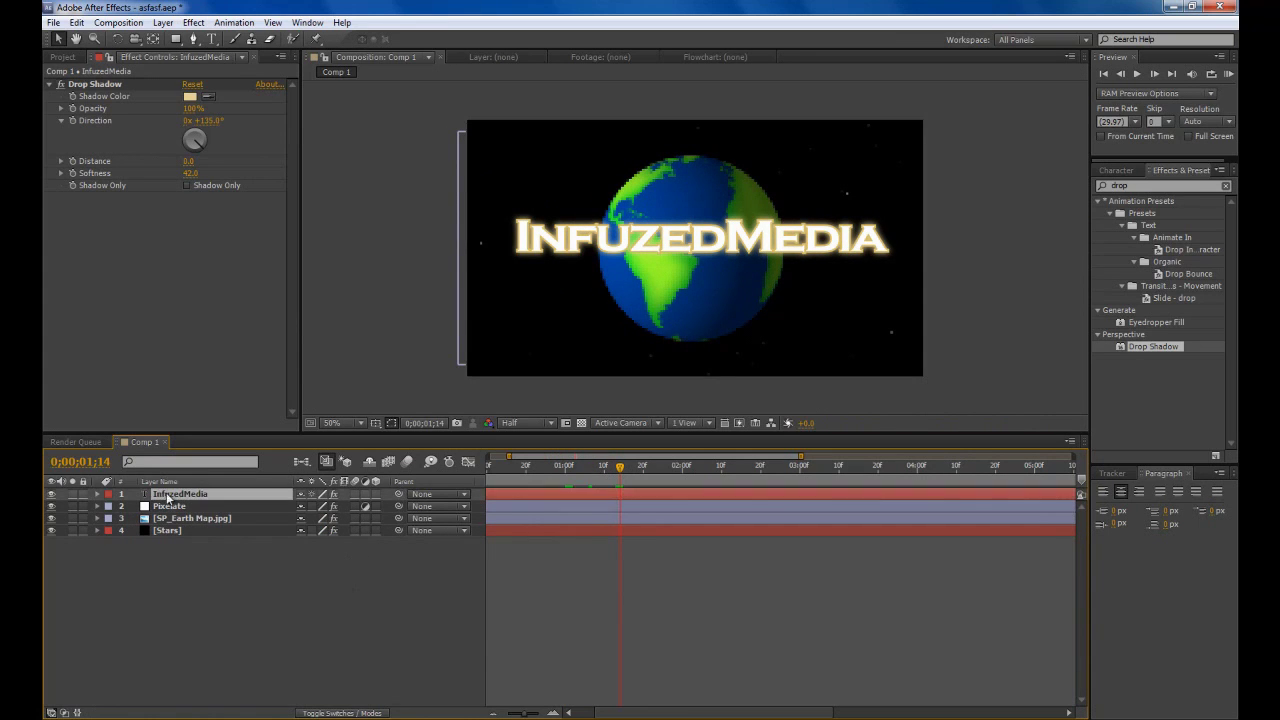
pyautogui.click(355, 494)
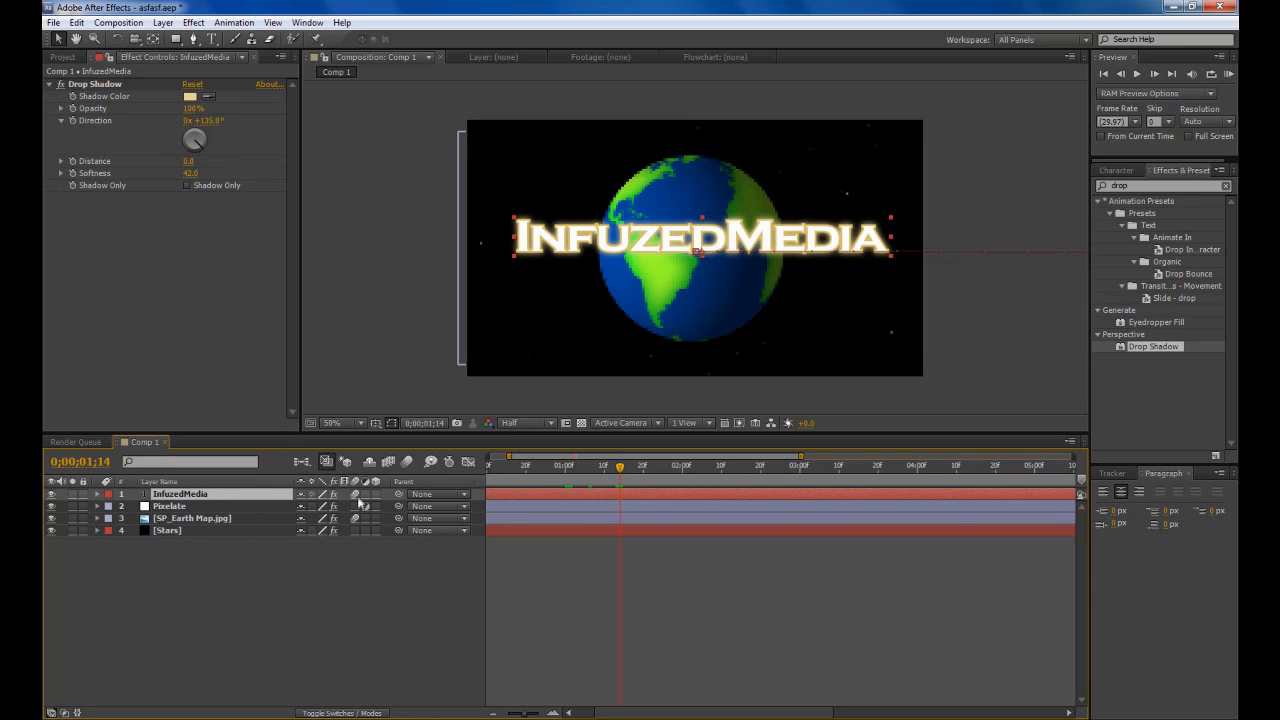
pyautogui.click(365, 506)
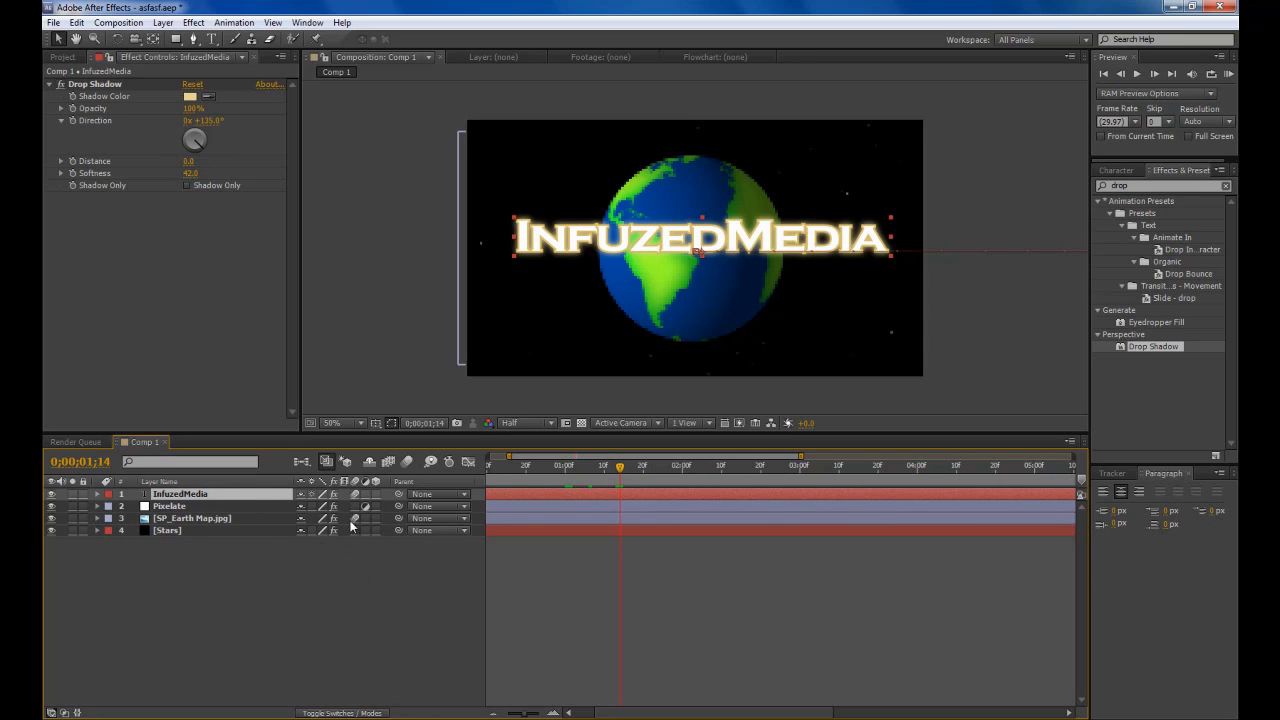
pyautogui.click(354, 714)
pyautogui.click(354, 714)
pyautogui.click(354, 714)
pyautogui.click(354, 714)
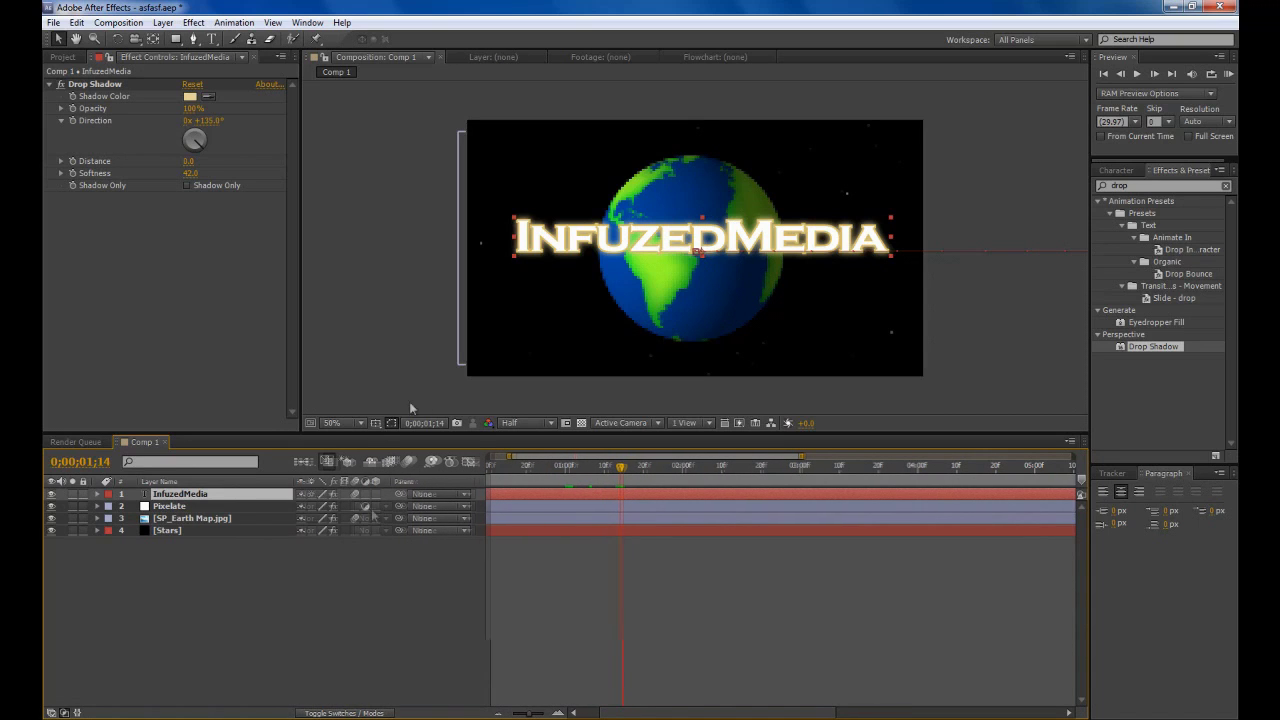
pyautogui.click(396, 601)
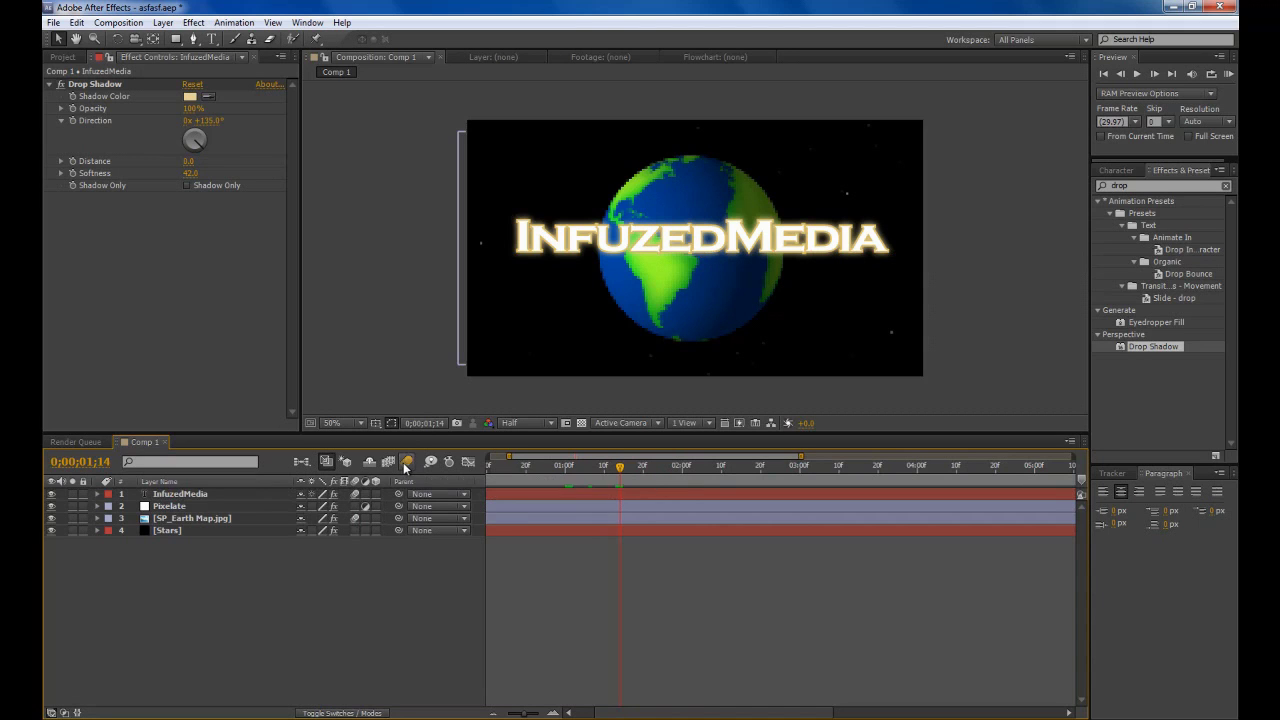
pyautogui.click(406, 462)
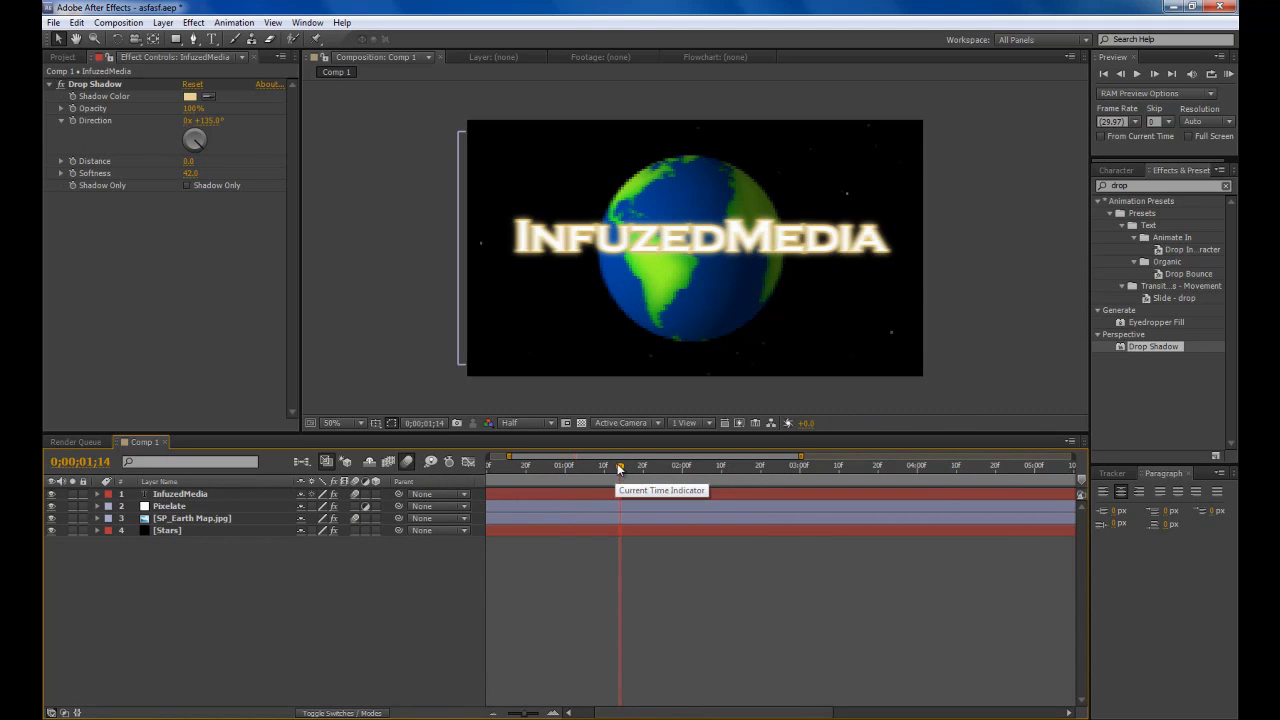
# Preview the blurred slide-in, set the time to 0;00;01;15 and switch off the composition-wide motion blur
pyautogui.moveTo(620, 467); pyautogui.dragTo(600, 467)
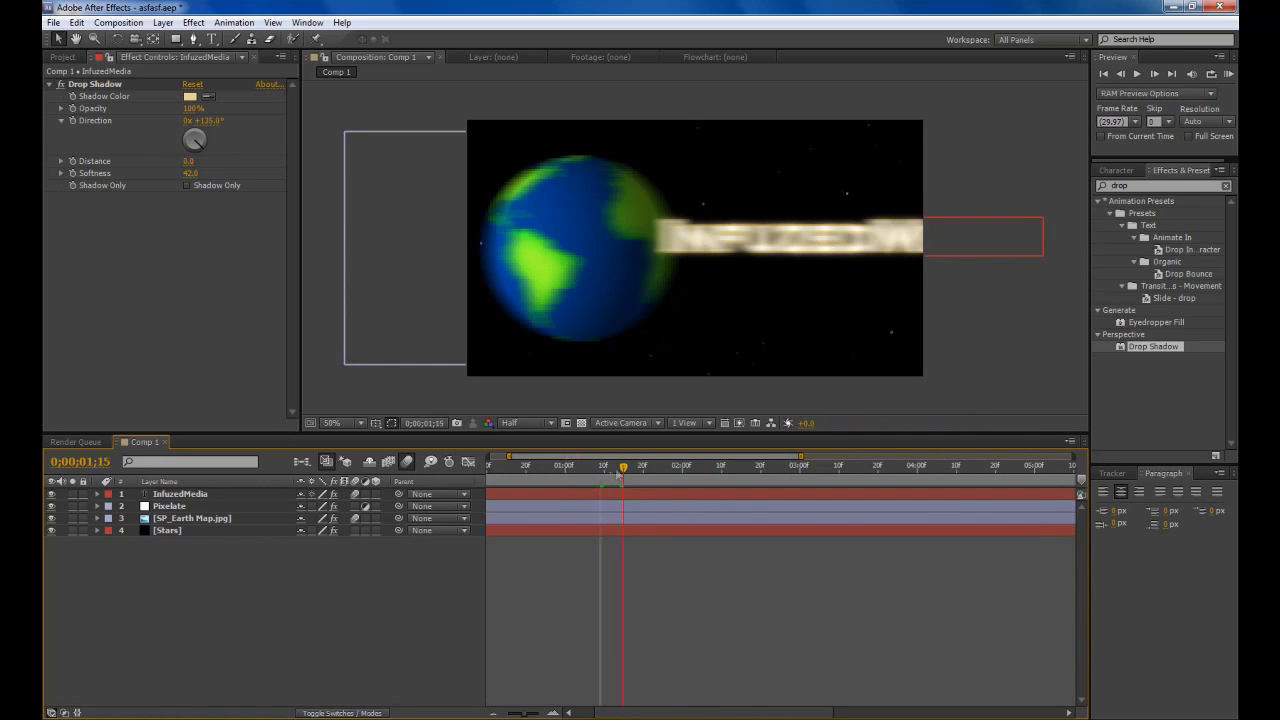
pyautogui.click(623, 462)
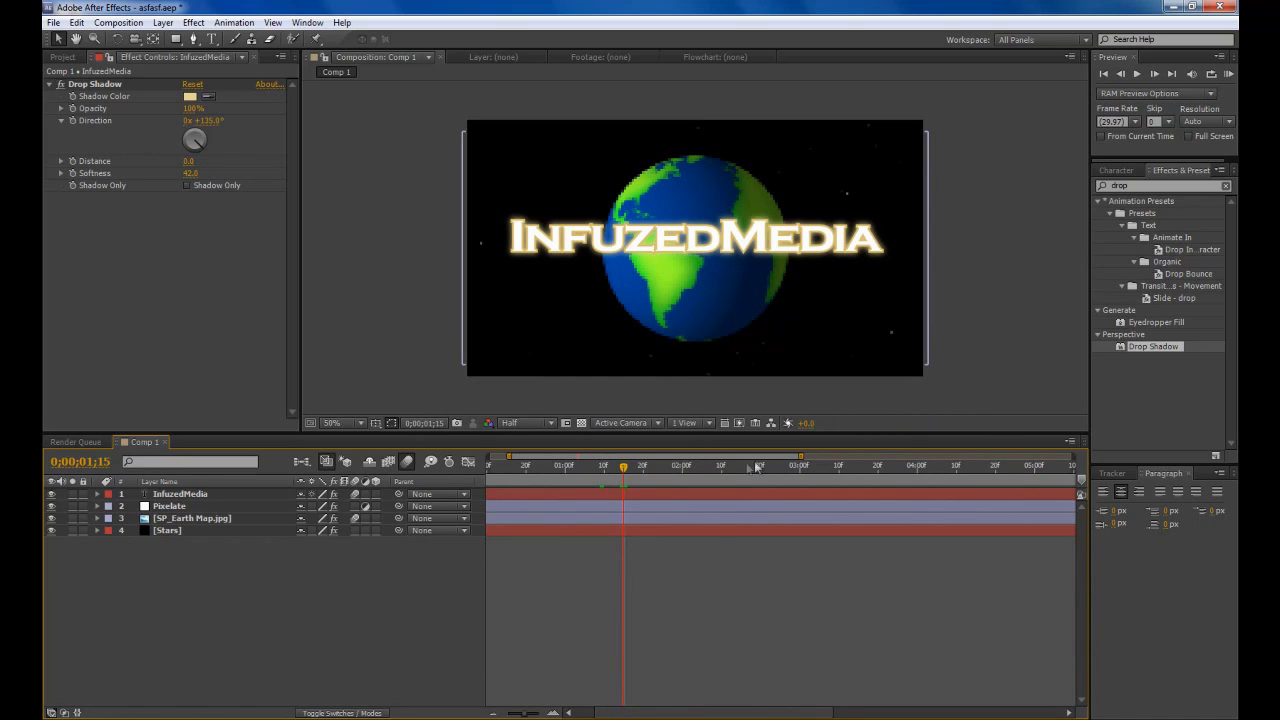
pyautogui.click(408, 462)
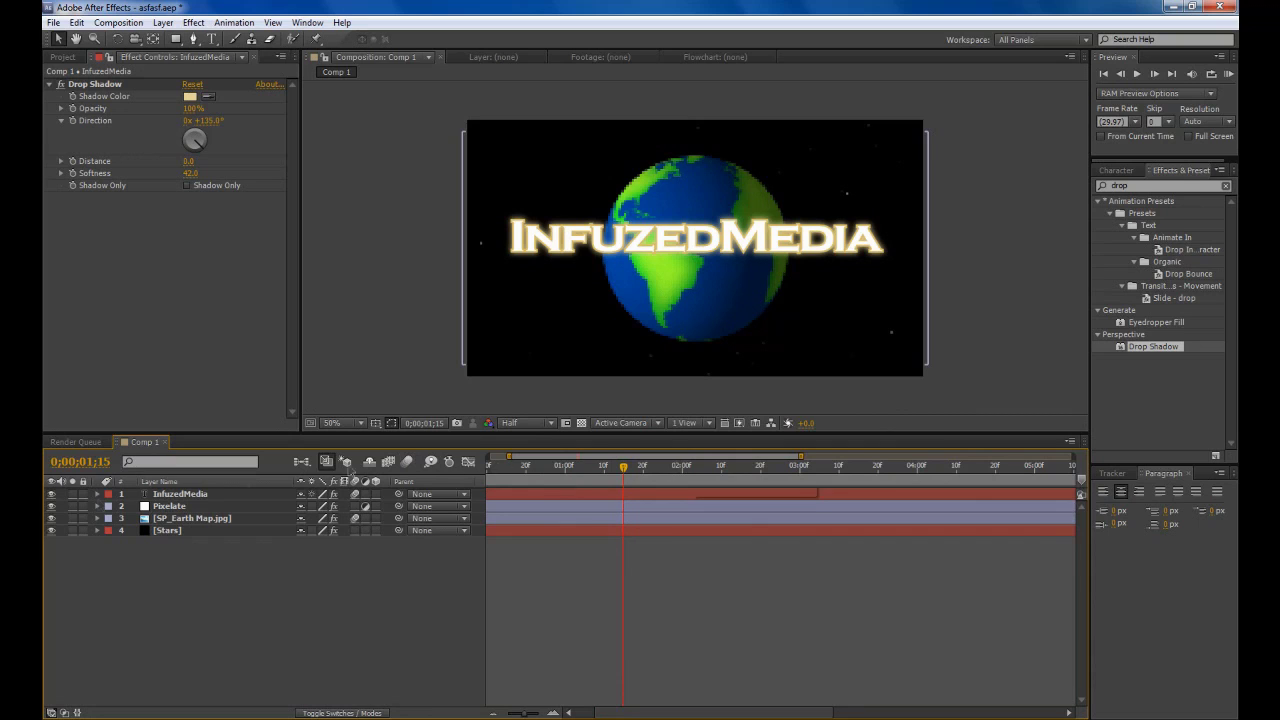
# Hide every layer except the InfuzedMedia title and add a Position keyframe to the title at 0;00;03;15
pyautogui.click(52, 518)
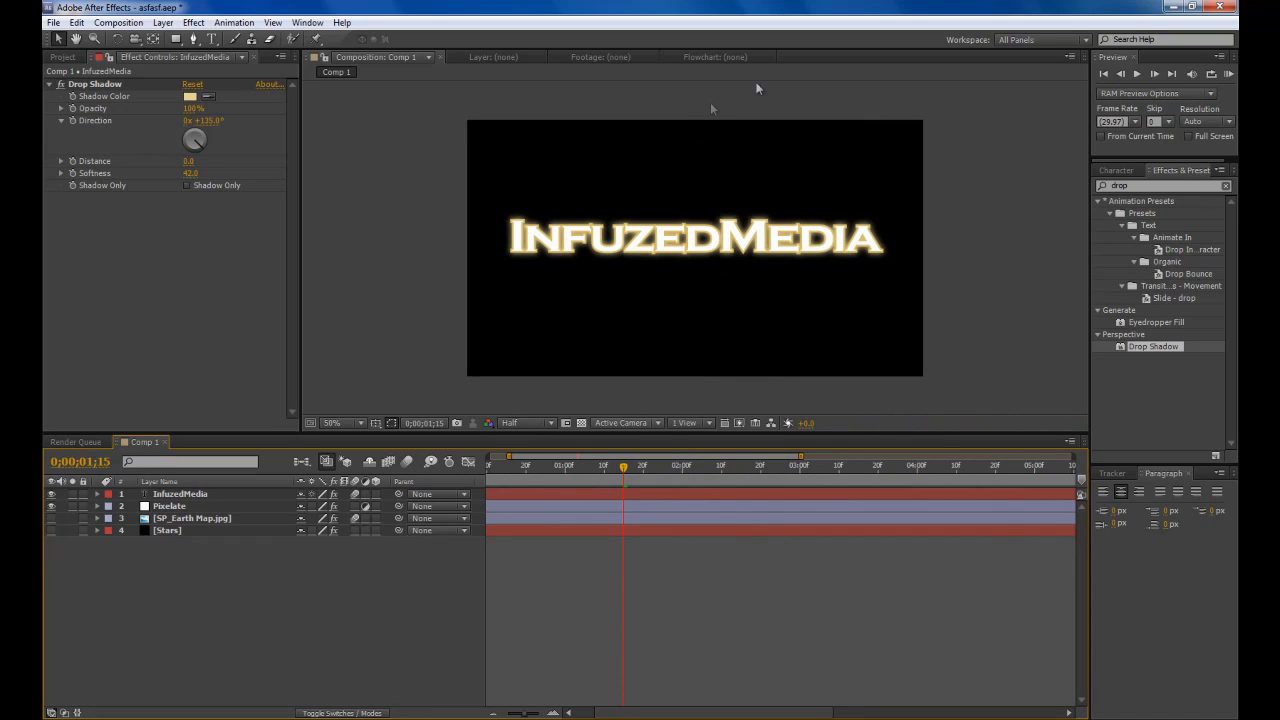
pyautogui.click(52, 506)
pyautogui.click(214, 493)
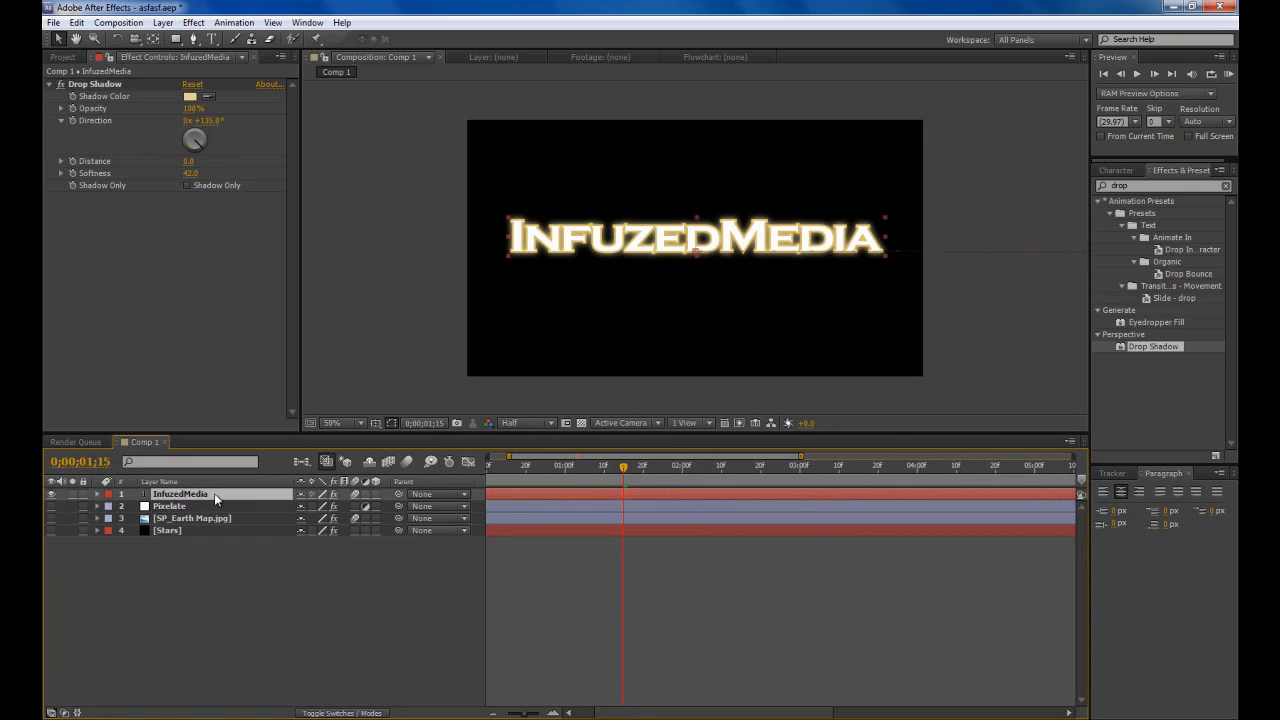
pyautogui.press('p')
pyautogui.press('-')
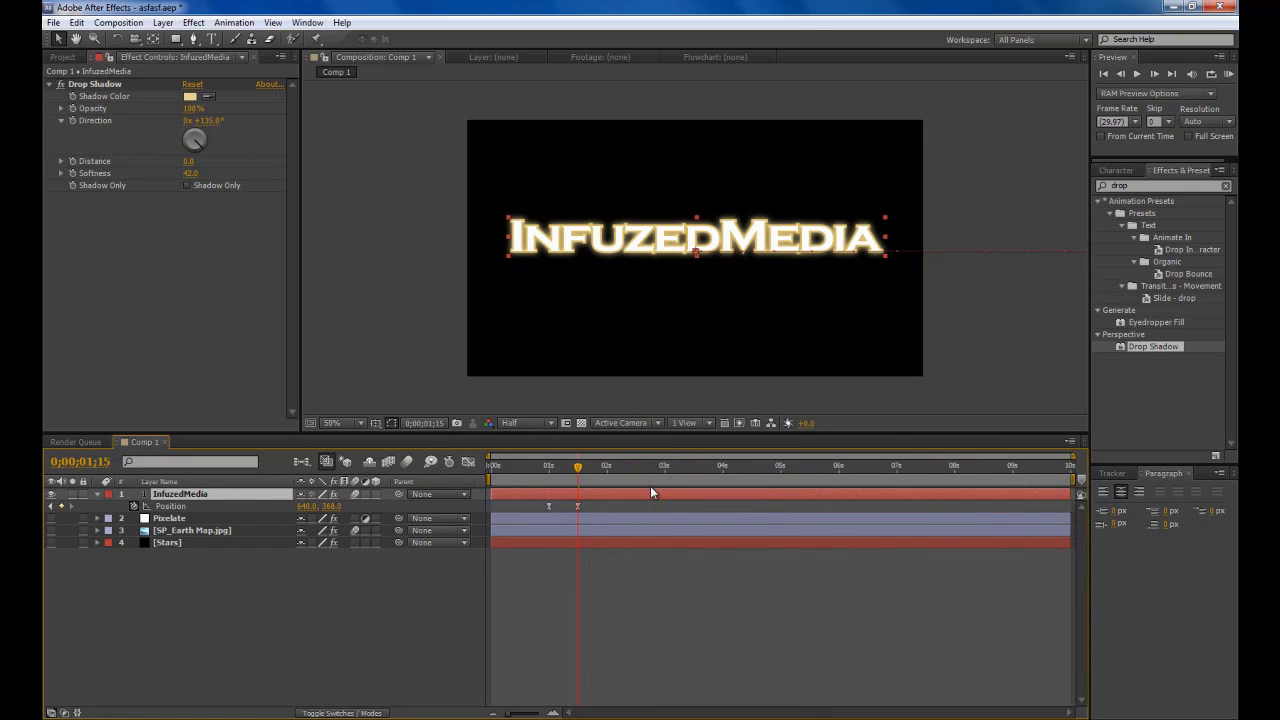
pyautogui.click(694, 471)
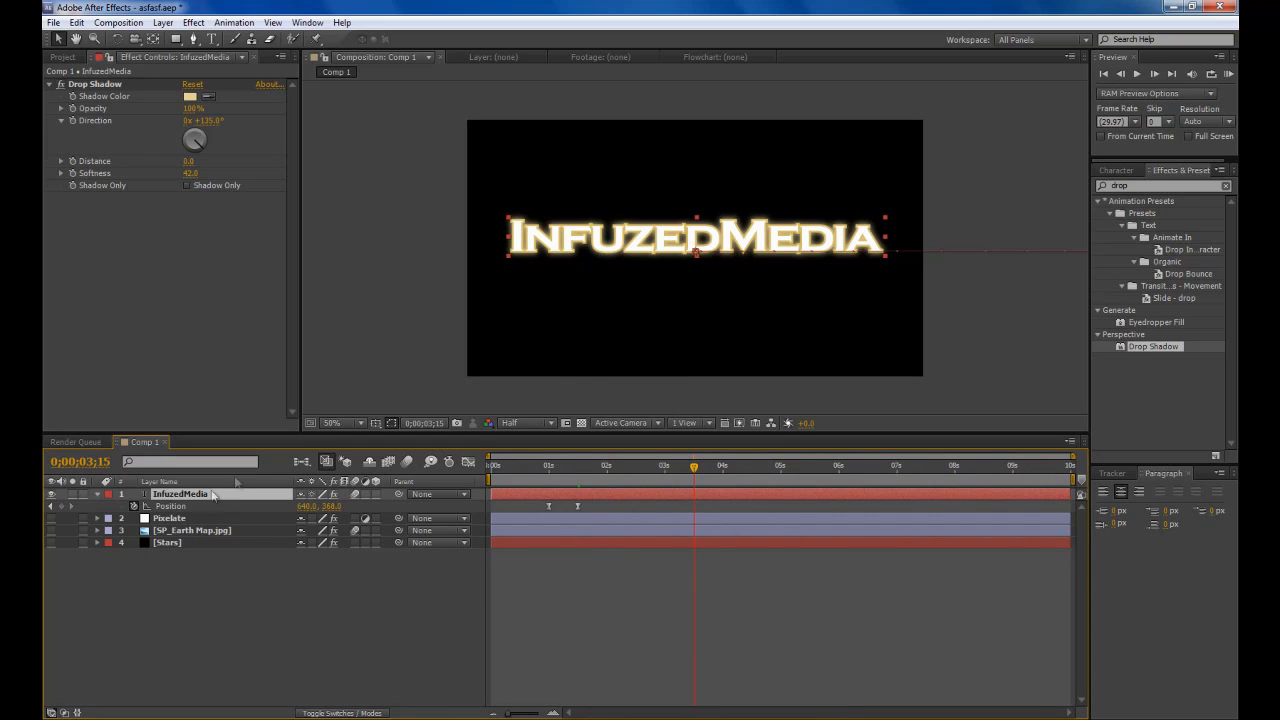
pyautogui.click(61, 506)
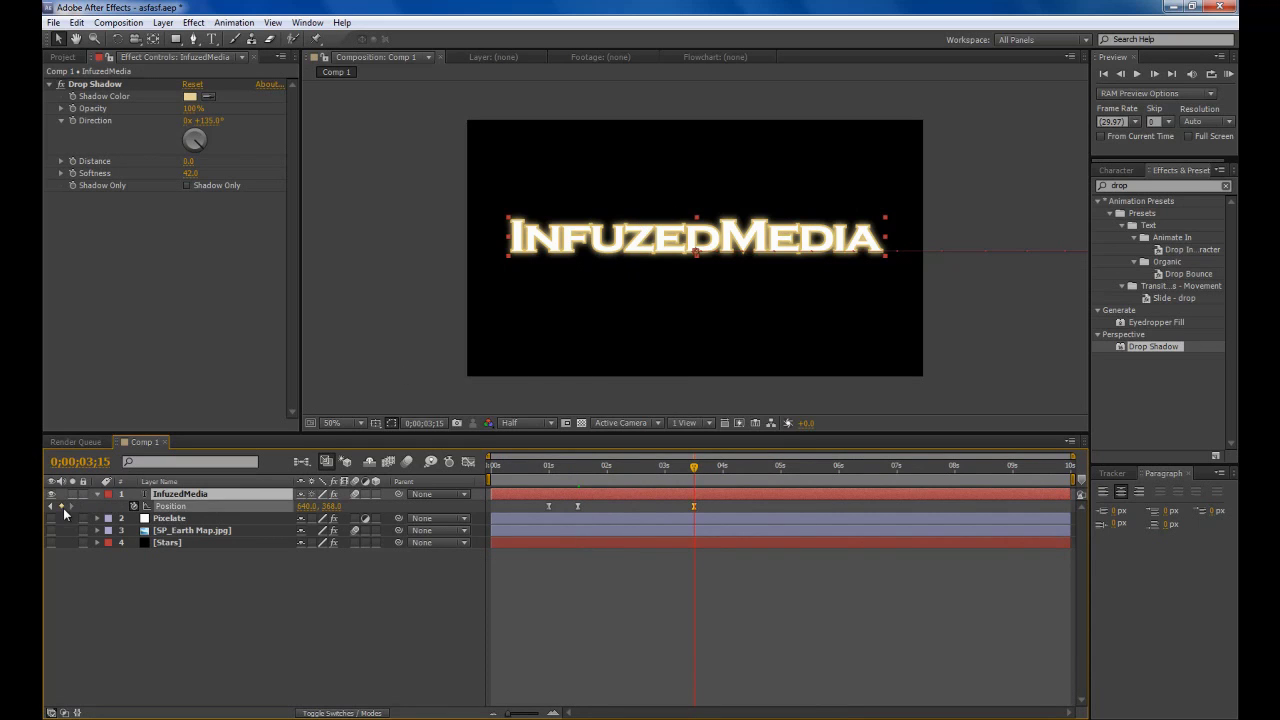
# Set the time to 0;00;04;00 and turn the InfuzedMedia title into a 3D layer
pyautogui.click(723, 474)
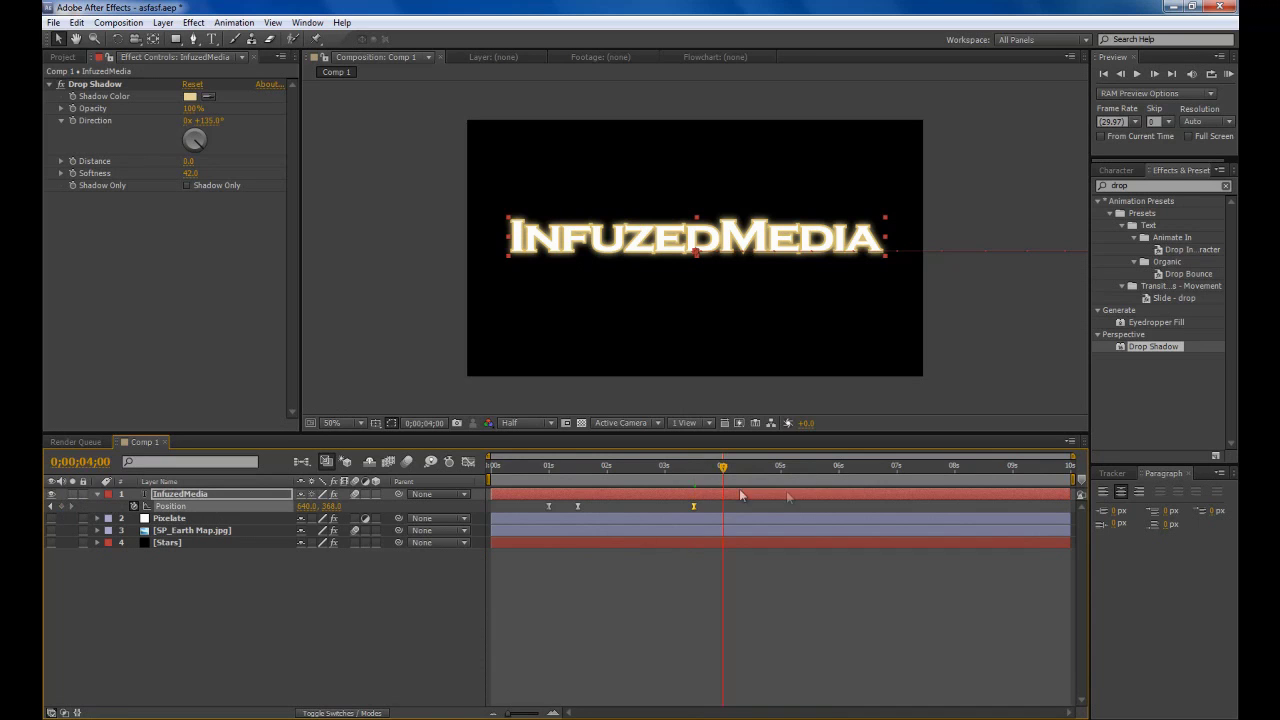
pyautogui.click(376, 493)
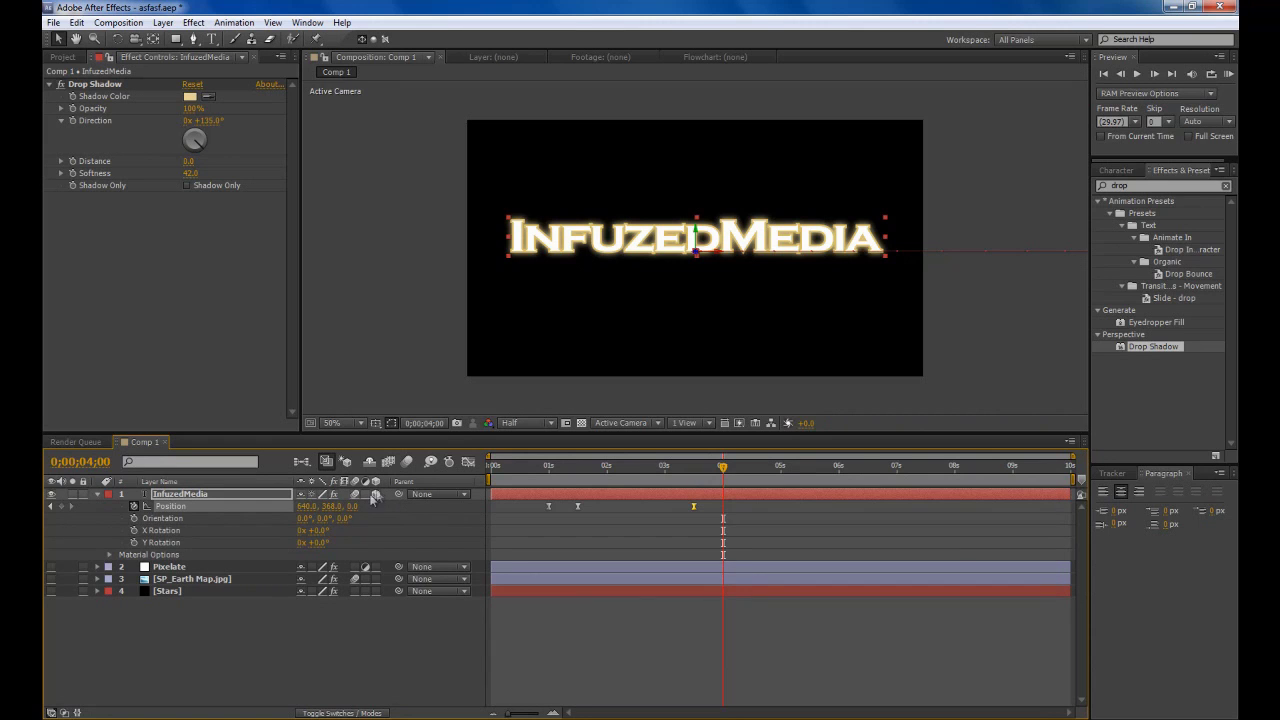
pyautogui.moveTo(351, 507); pyautogui.dragTo(322, 507)
pyautogui.hotkey('ctrl', 'z')
pyautogui.click(403, 387)
pyautogui.click(407, 520)
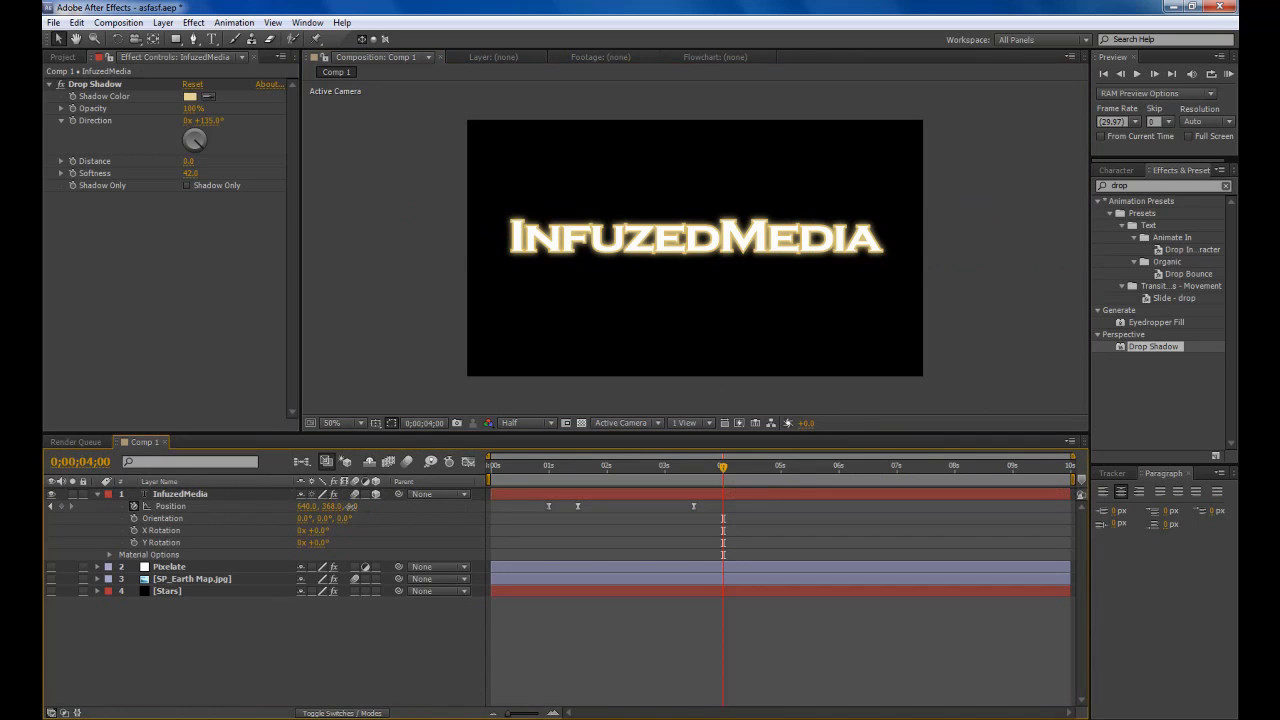
# Bring the title toward the camera at 0;00;04;00 with Position 646, 389, -1772 and enable the composition's motion blur
pyautogui.moveTo(350, 506); pyautogui.dragTo(185, 510)
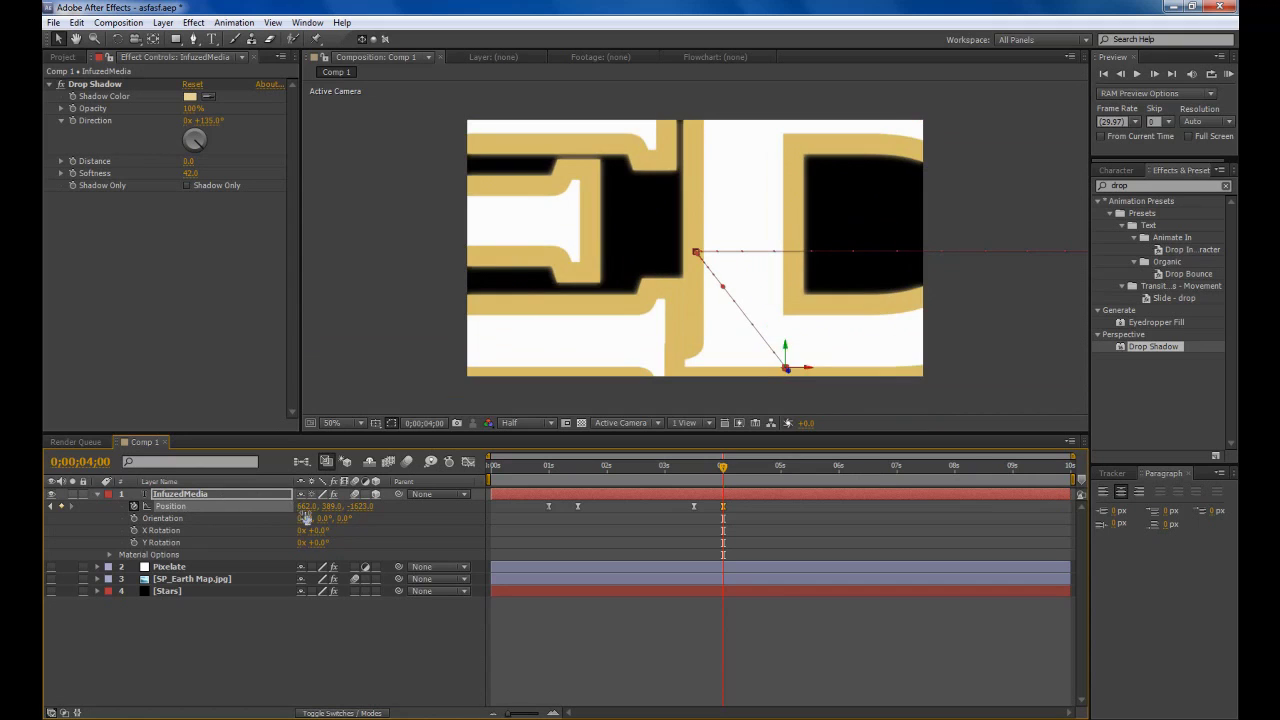
pyautogui.moveTo(303, 508)
pyautogui.mouseDown()
pyautogui.moveTo(291, 511)
pyautogui.moveTo(339, 511)
pyautogui.moveTo(314, 515)
pyautogui.mouseUp()
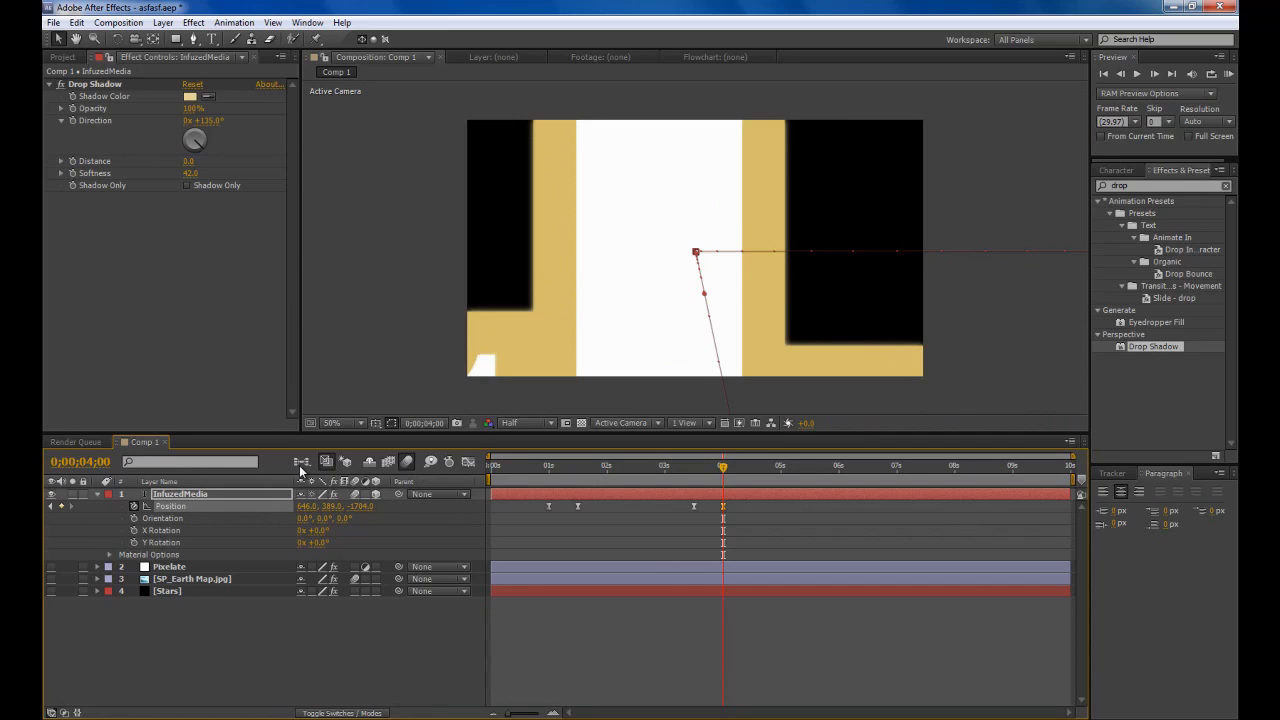
pyautogui.click(410, 400)
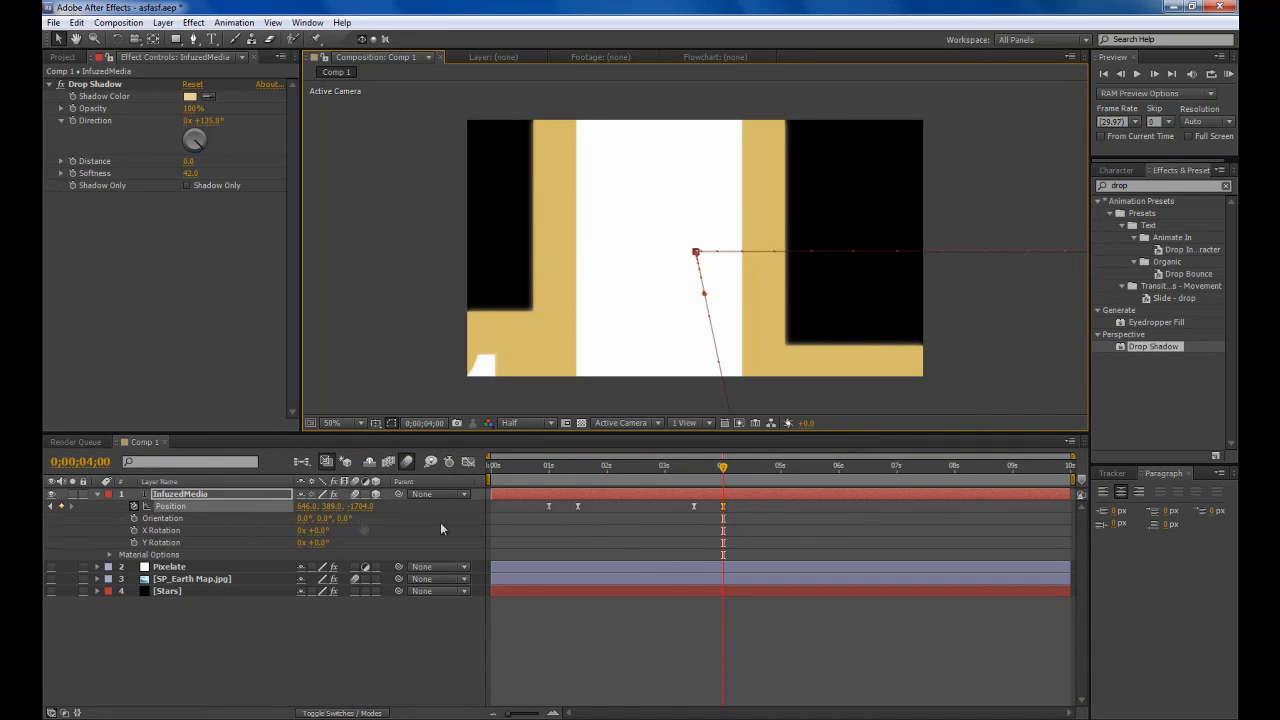
pyautogui.moveTo(349, 506); pyautogui.dragTo(317, 506)
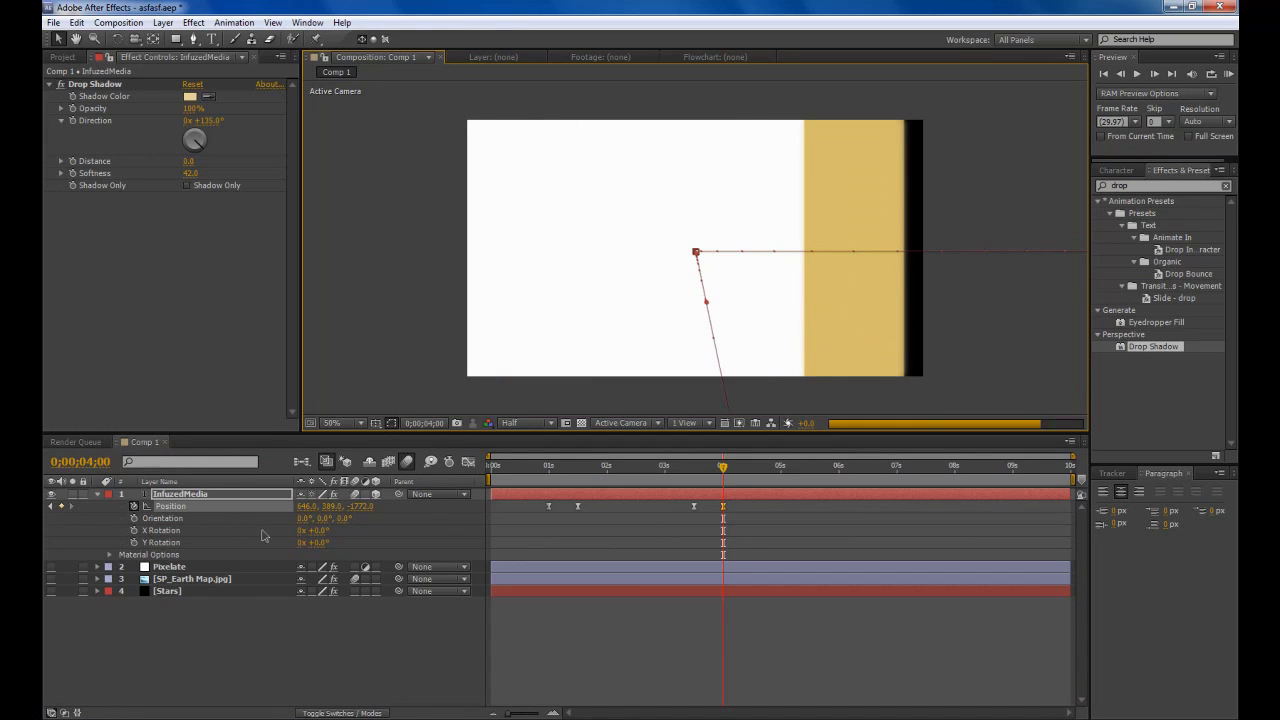
# Show the hidden layers again, check the slide-in at 0;00;01;06 and set the time to 0;00;02;11
pyautogui.hotkey('ctrl', 's')
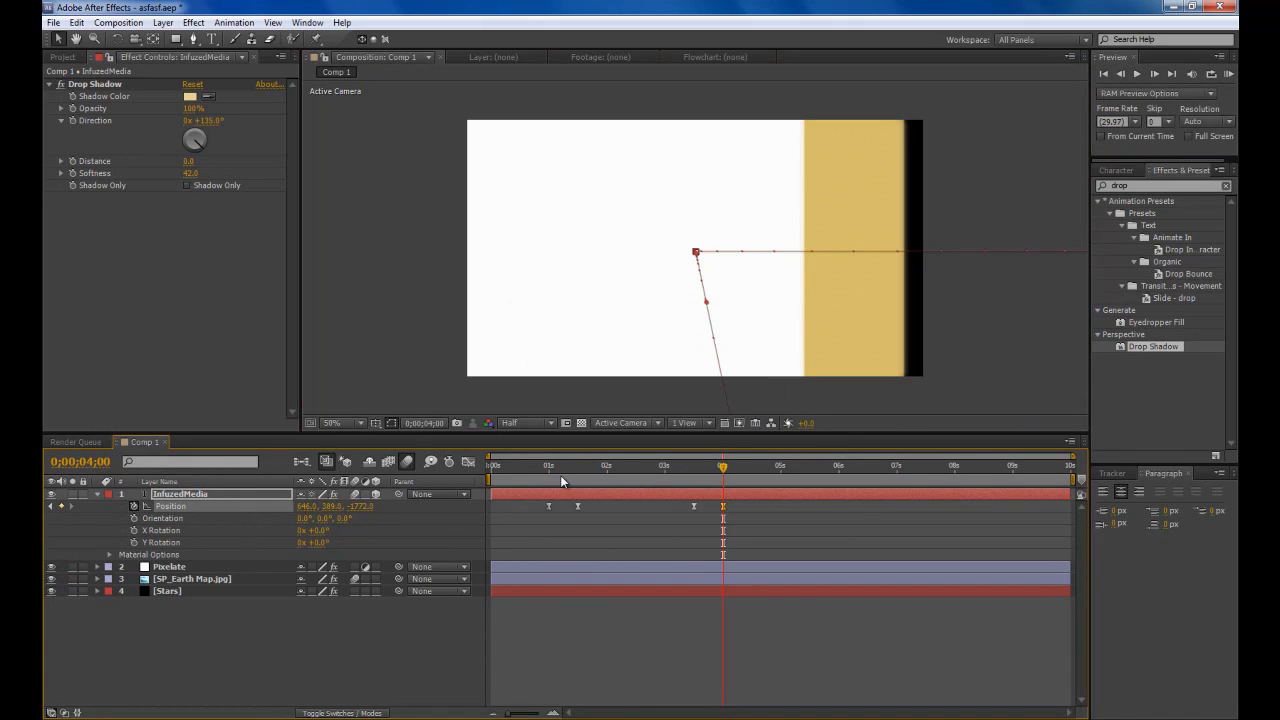
pyautogui.click(561, 482)
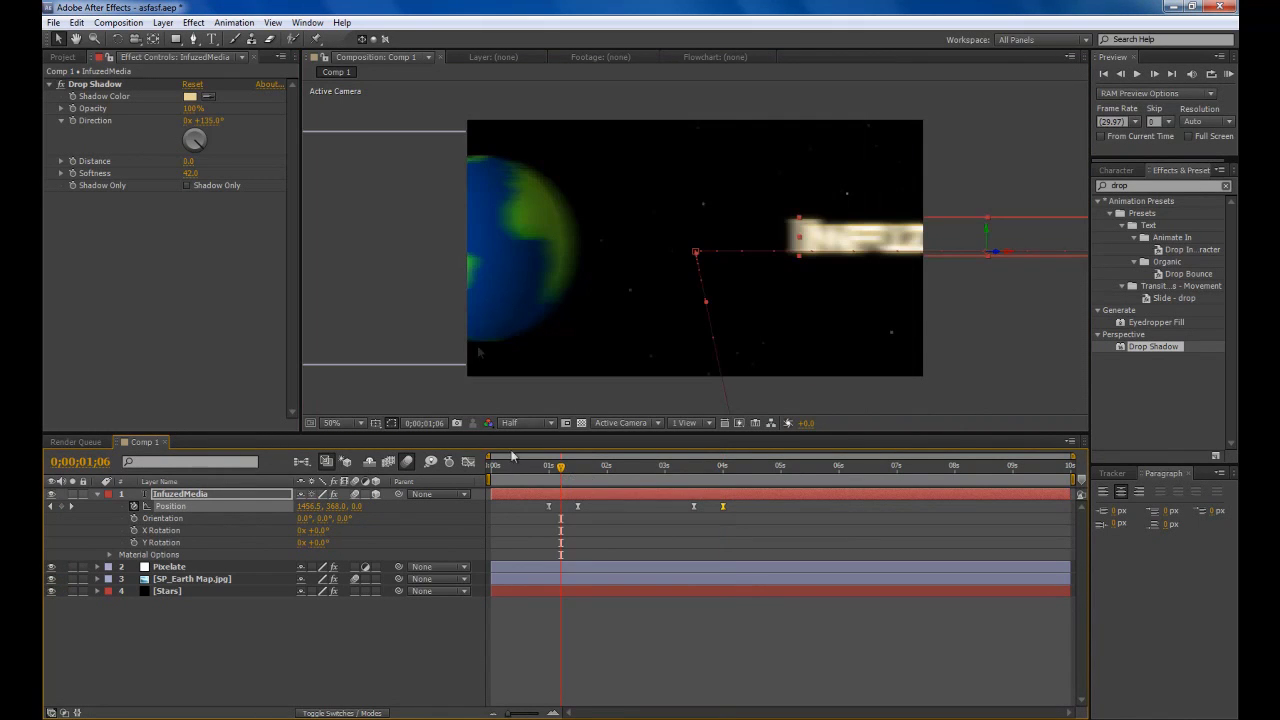
pyautogui.click(618, 466)
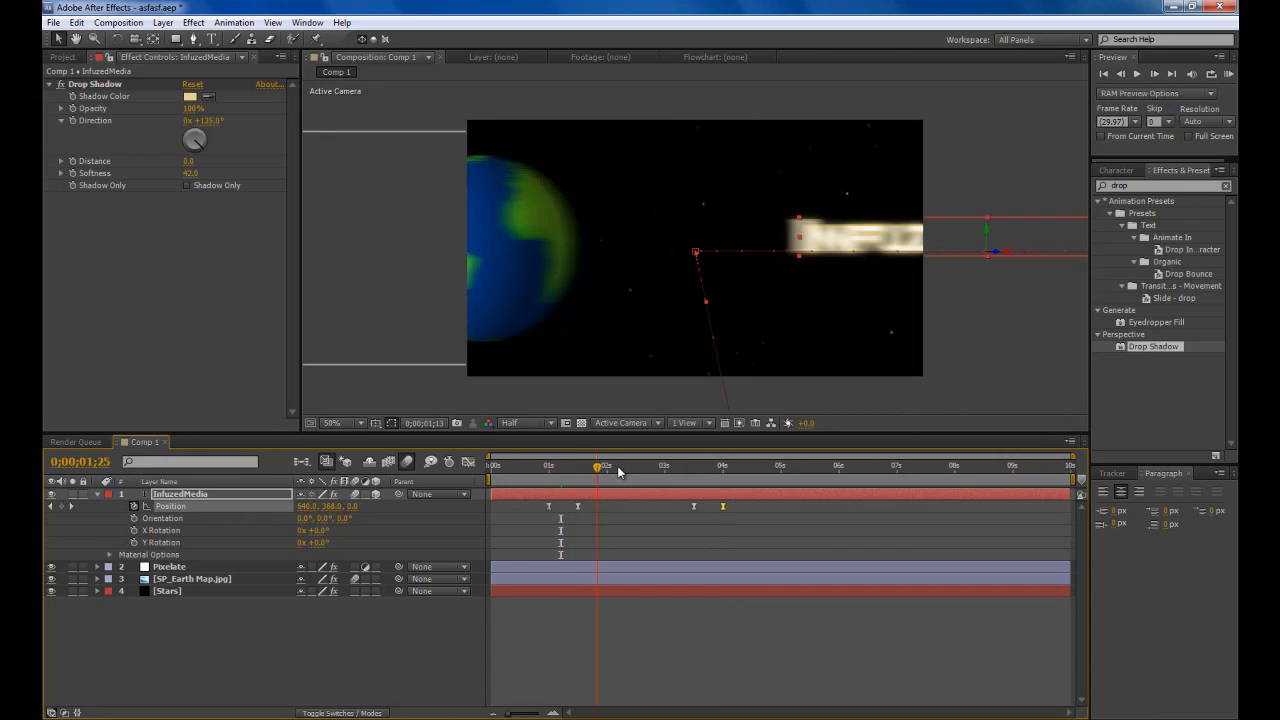
pyautogui.moveTo(618, 470); pyautogui.dragTo(629, 468)
pyautogui.click(376, 329)
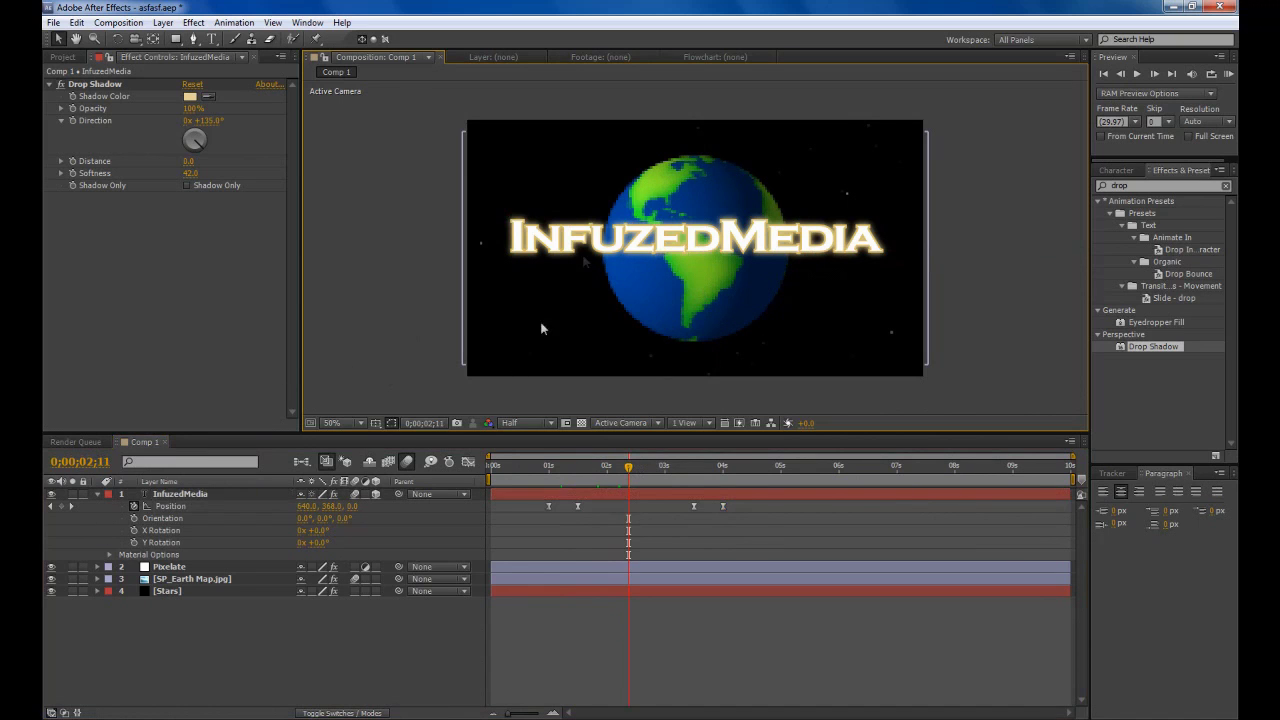
# Find the Bulge effect, apply it to the InfuzedMedia title layer and clear the effect search
pyautogui.click(1163, 185)
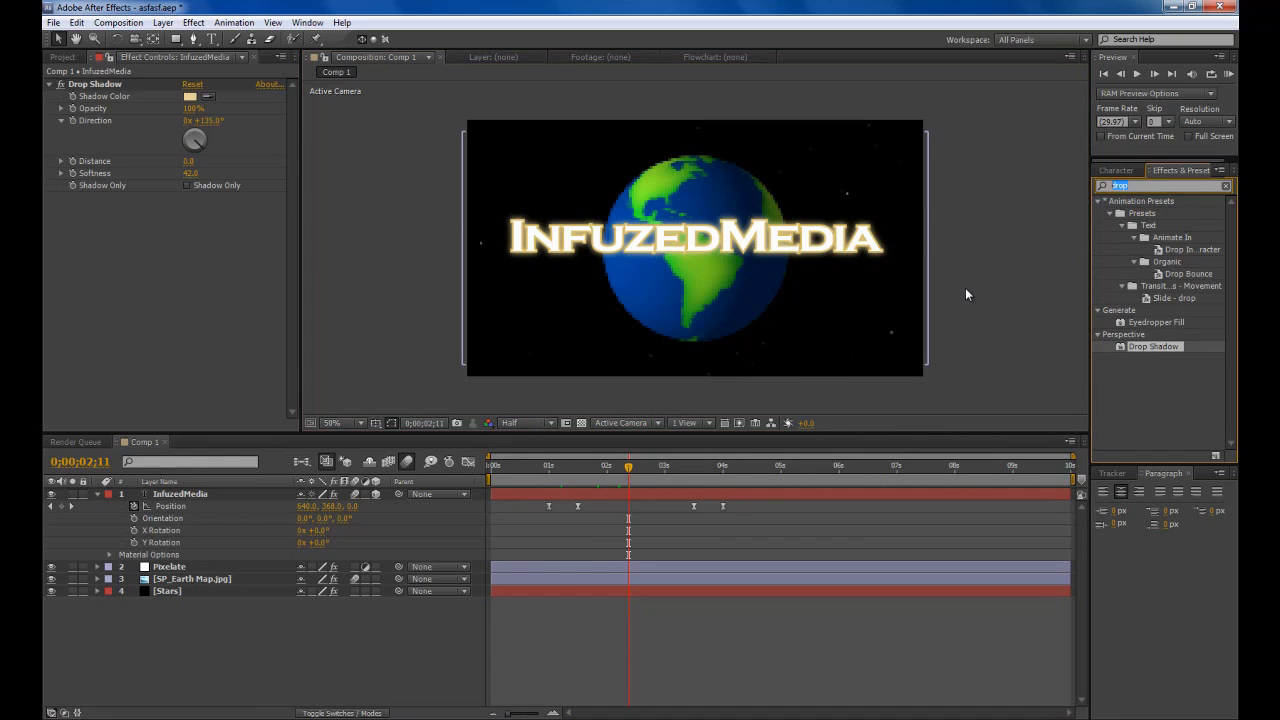
pyautogui.write('bul')
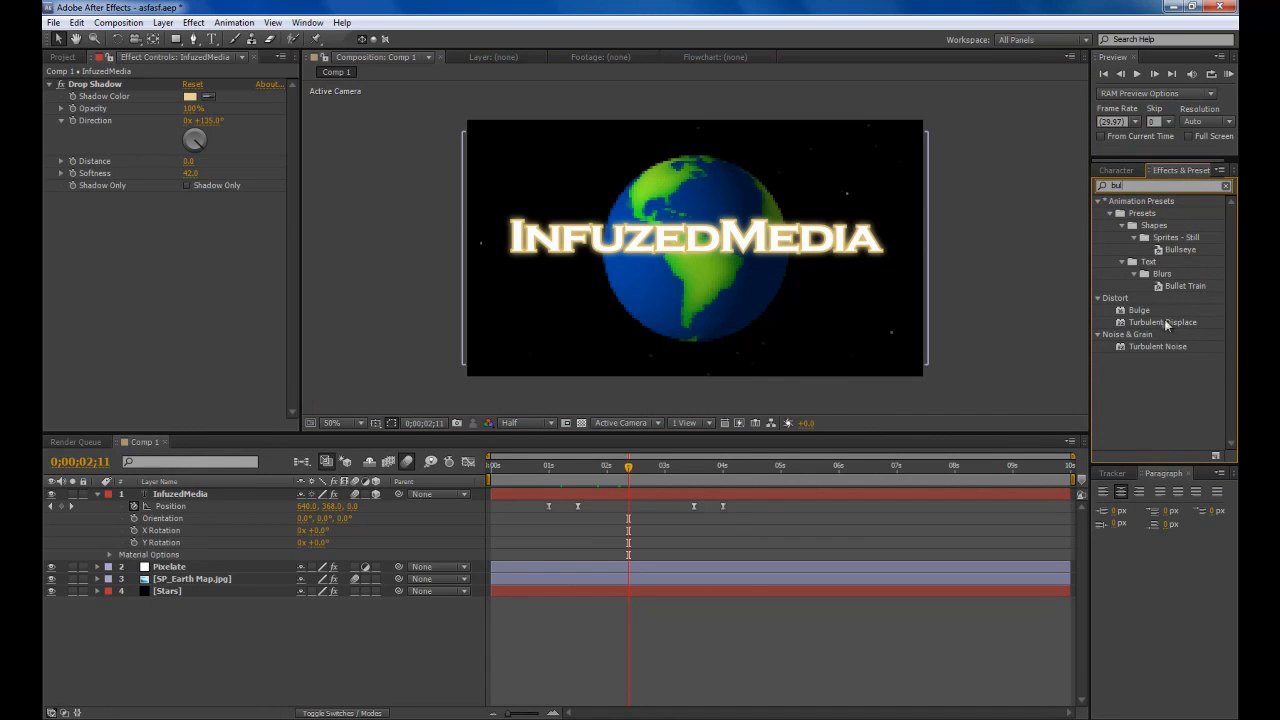
pyautogui.moveTo(1139, 310); pyautogui.dragTo(203, 497)
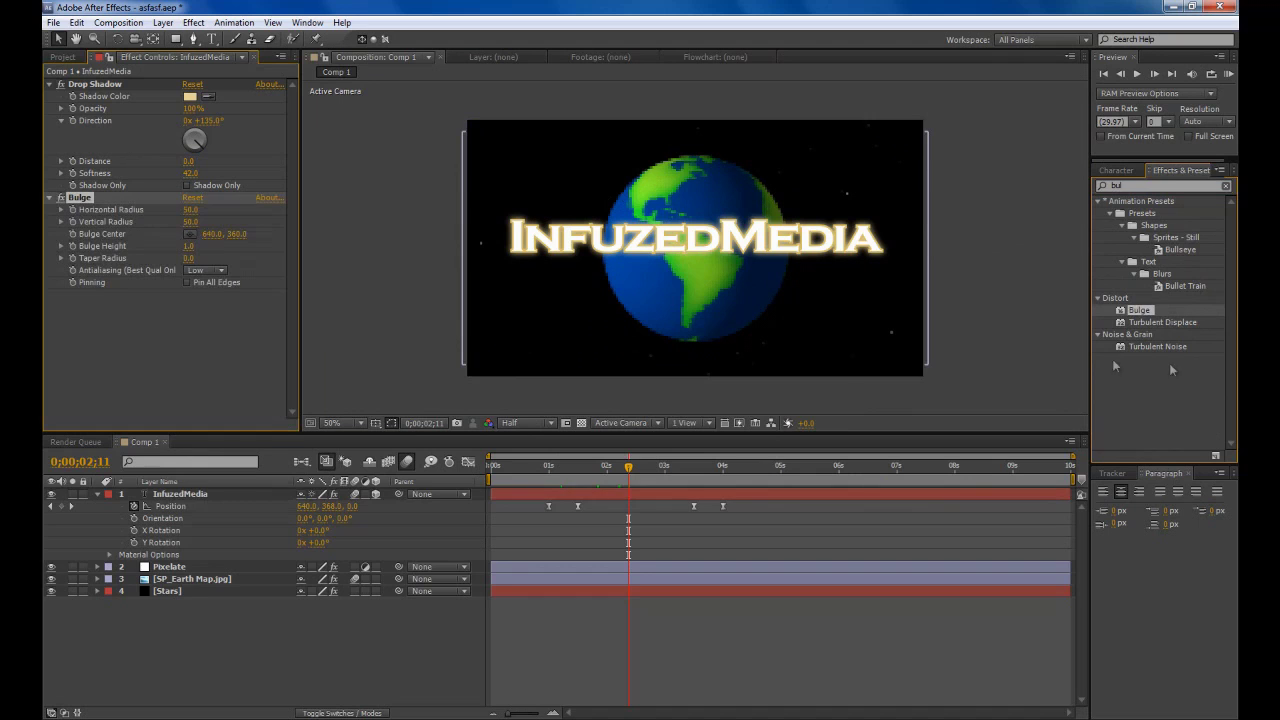
pyautogui.click(1224, 187)
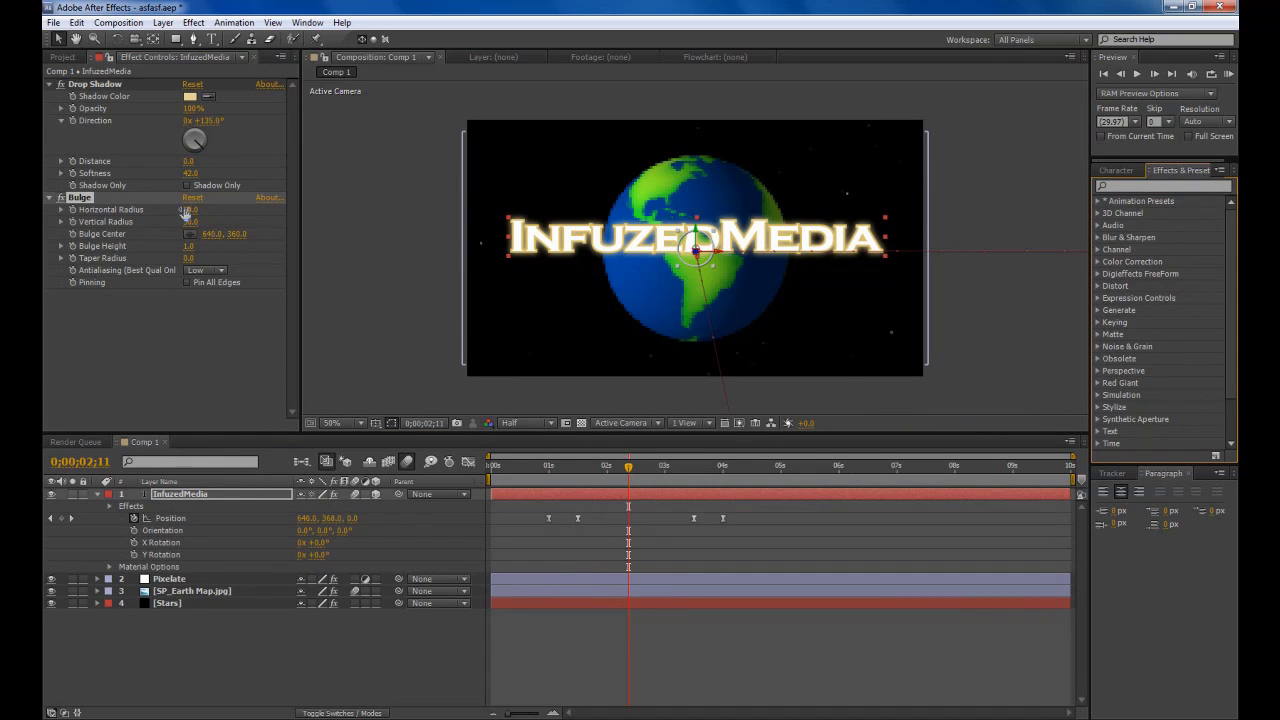
# Set the Bulge's horizontal radius to 593 and vertical radius to 294, and place its center on the title at 640, 320
pyautogui.moveTo(185, 213); pyautogui.dragTo(596, 228)
pyautogui.moveTo(192, 222); pyautogui.dragTo(379, 211)
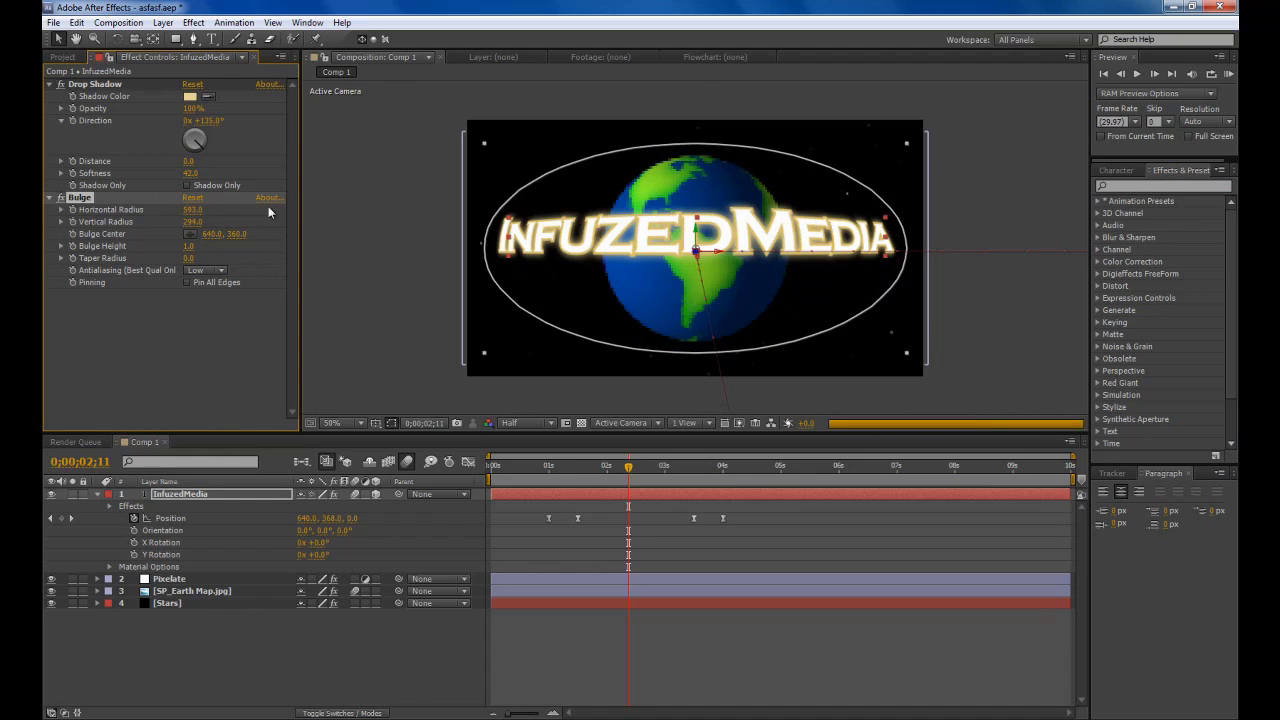
pyautogui.click(191, 235)
pyautogui.click(695, 234)
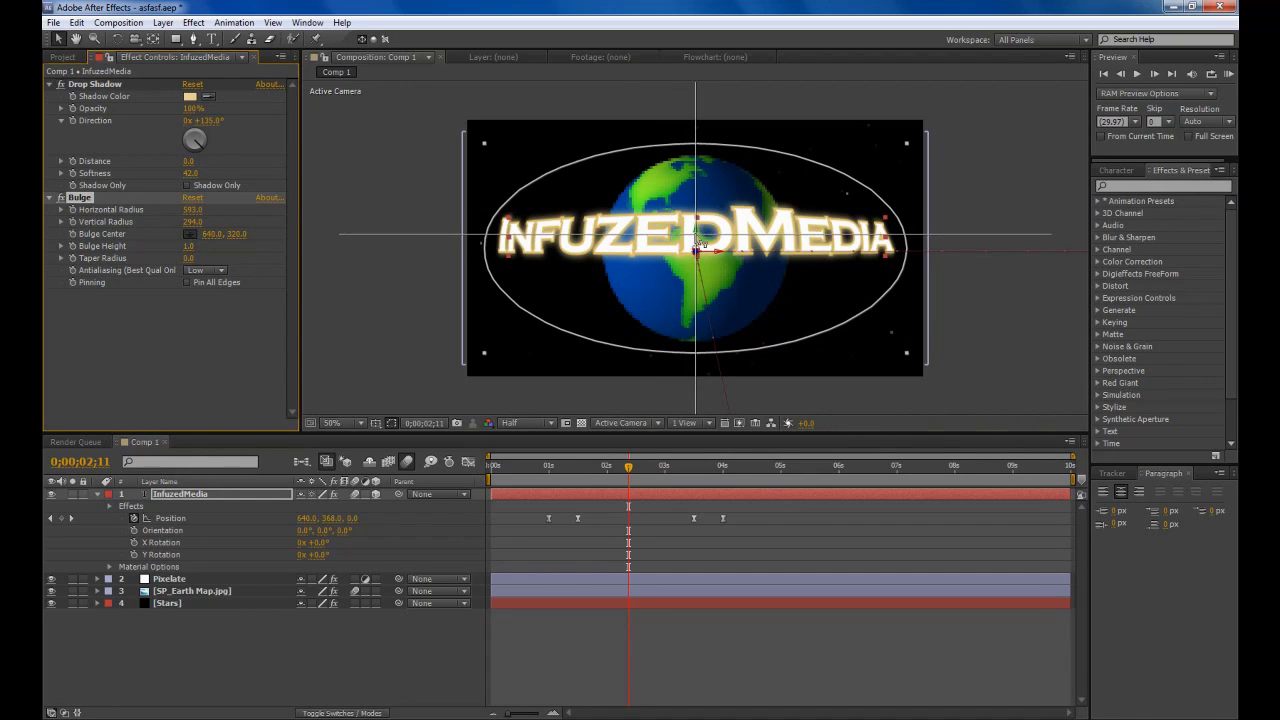
pyautogui.click(697, 241)
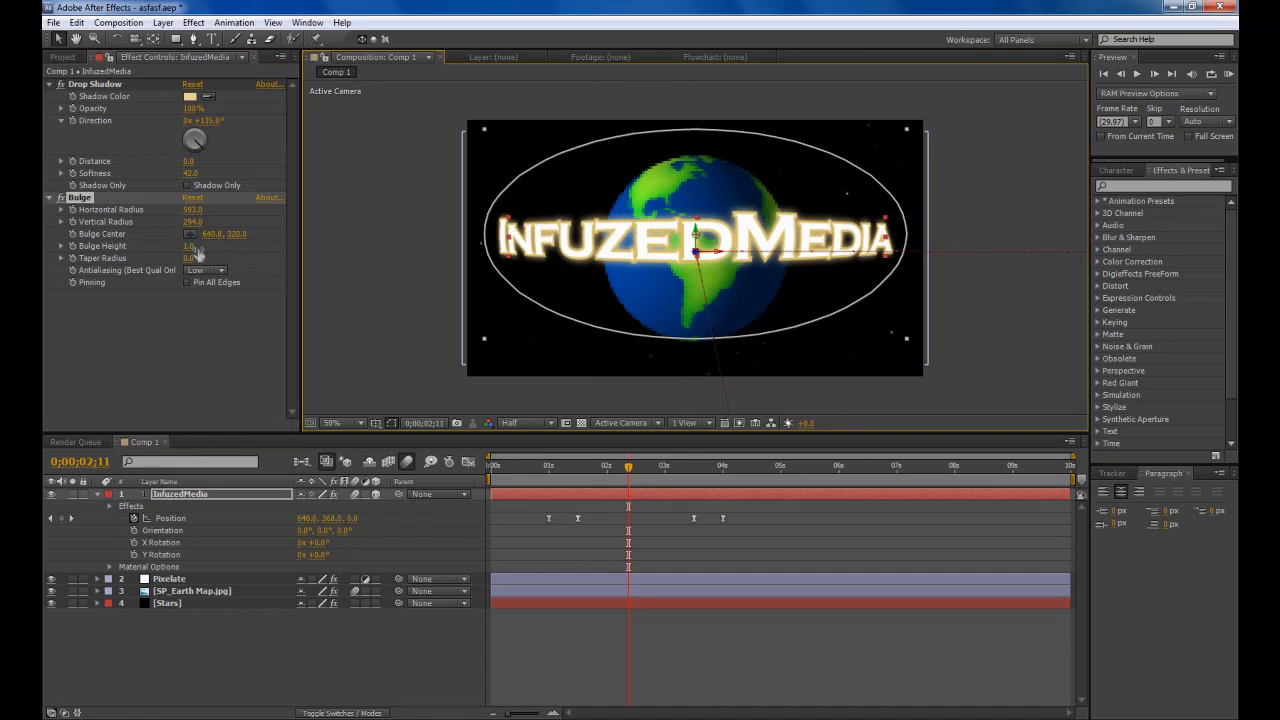
# Set the Bulge height to 0.4 and collapse the InfuzedMedia layer's properties
pyautogui.moveTo(175, 245); pyautogui.dragTo(168, 246)
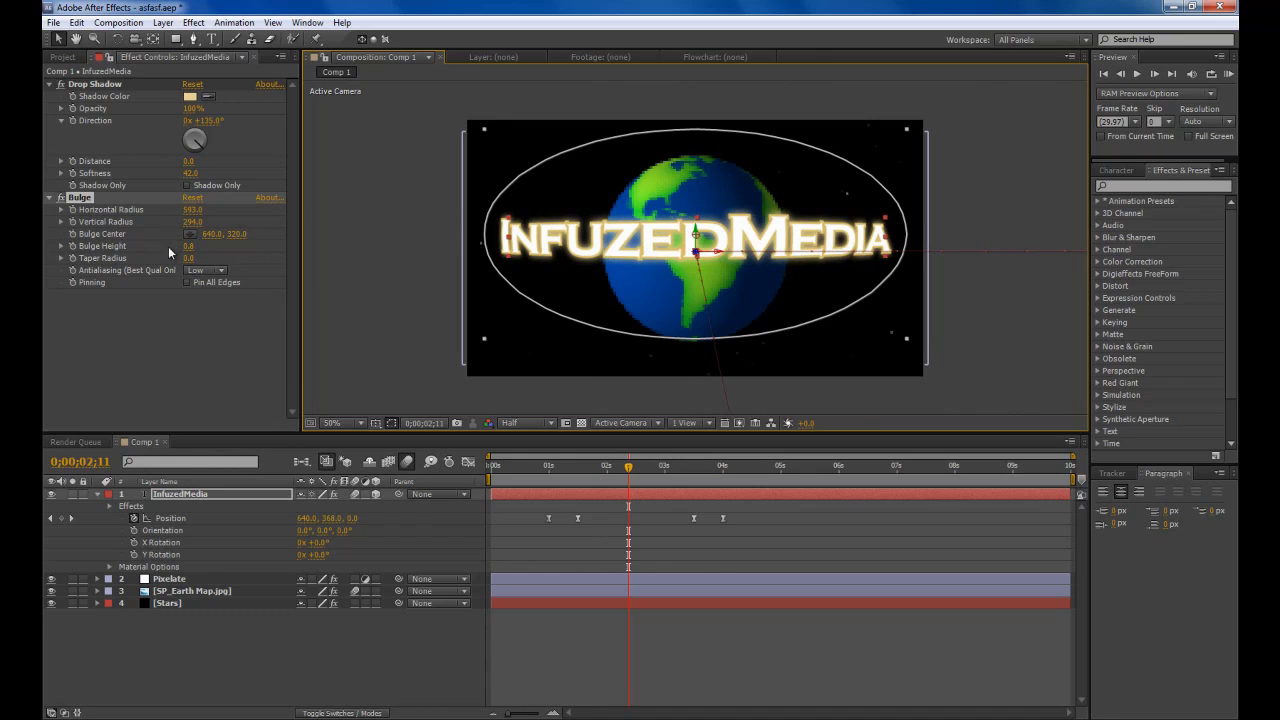
pyautogui.click(187, 246)
pyautogui.write('0')
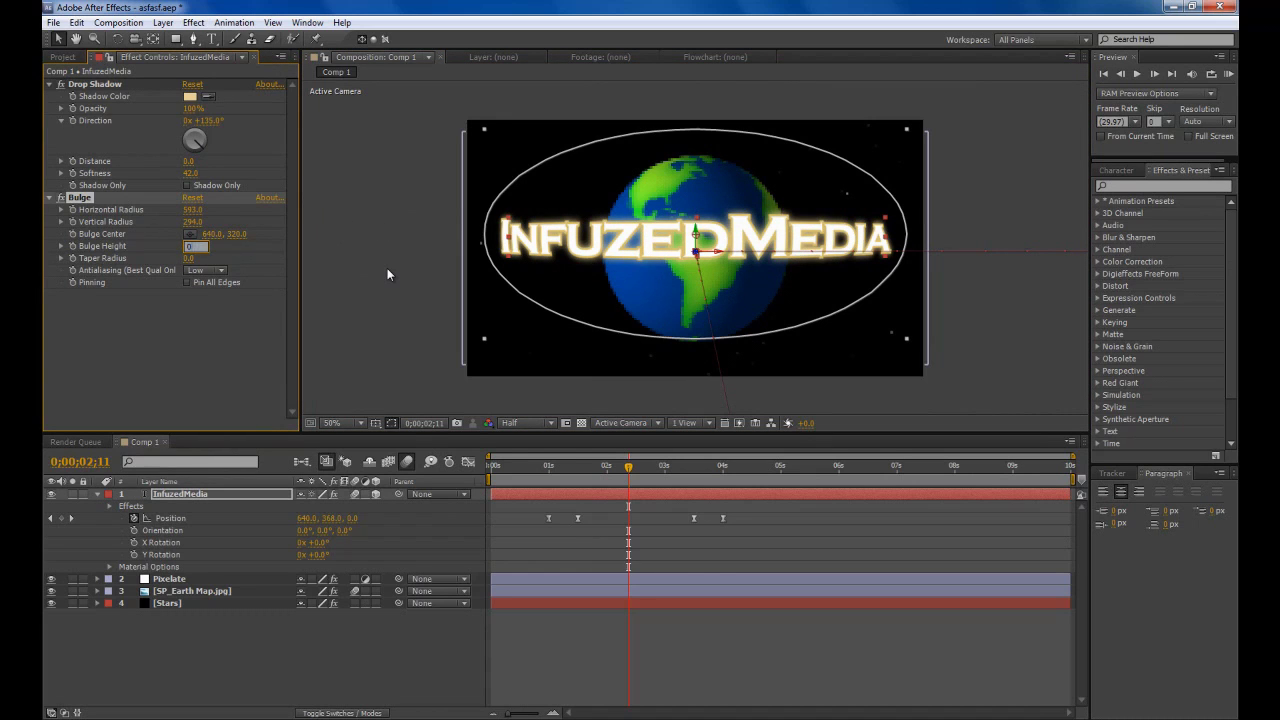
pyautogui.write('.4')
pyautogui.press('Return')
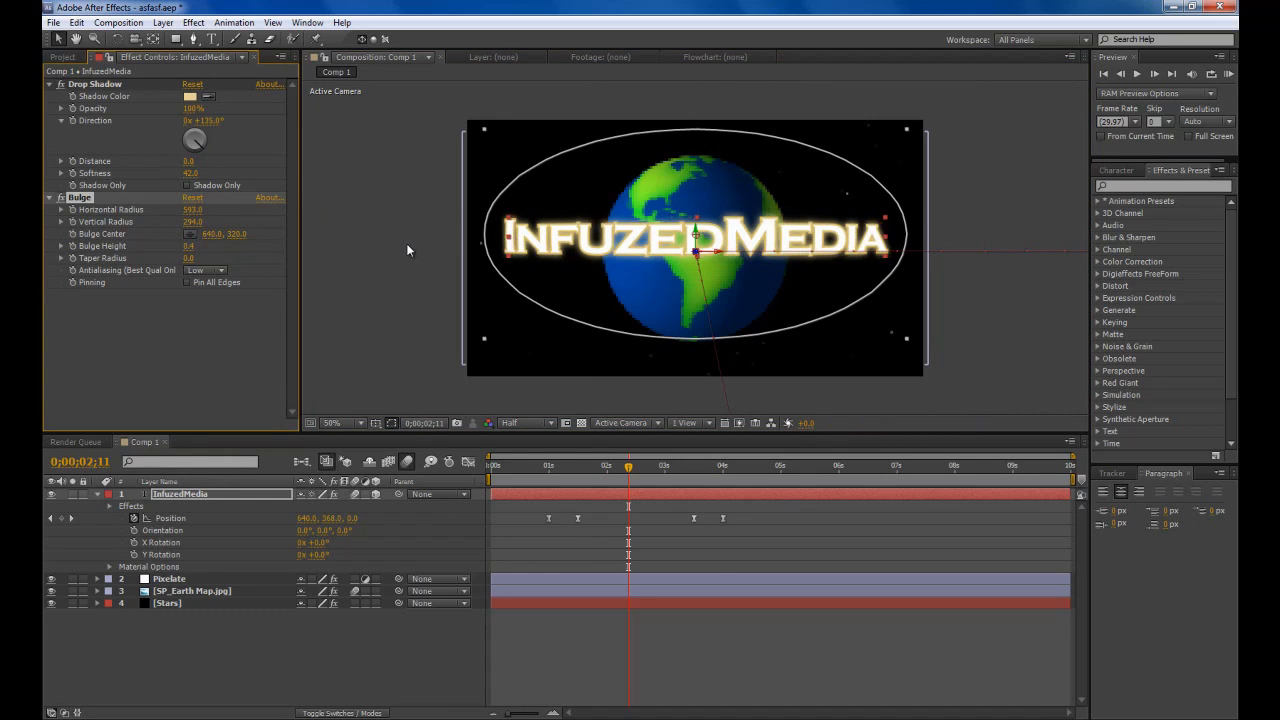
pyautogui.click(406, 244)
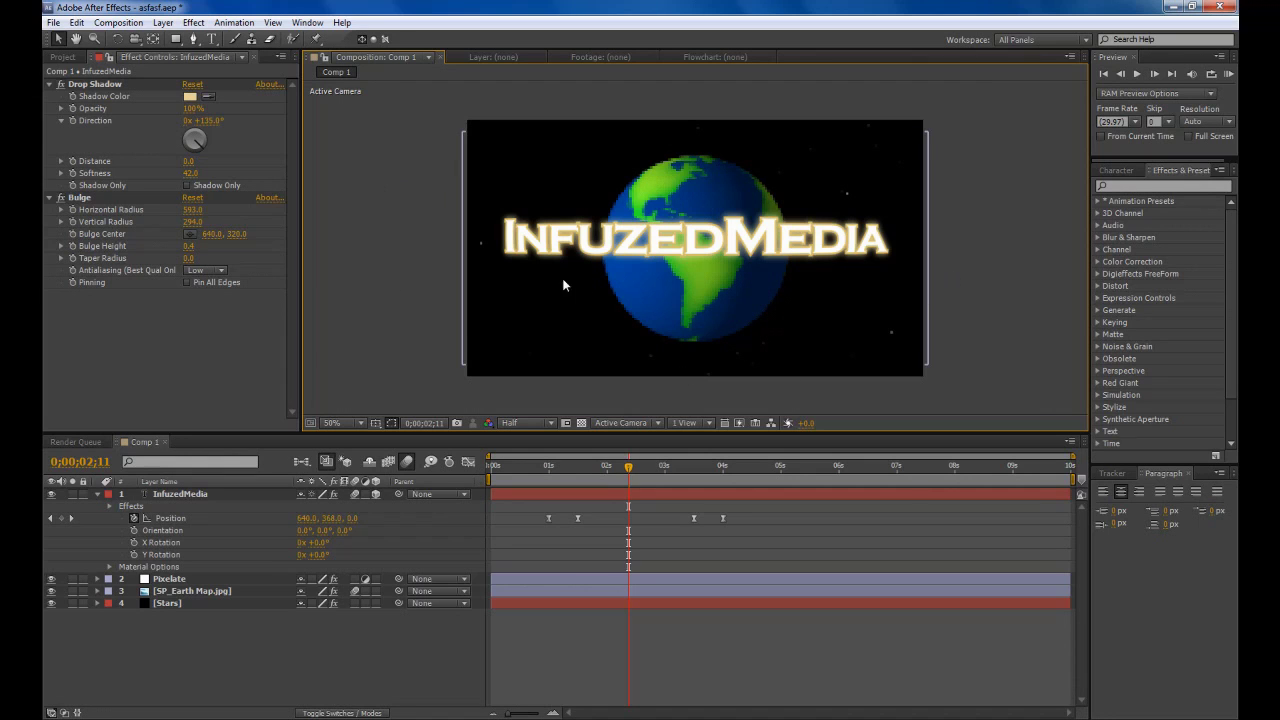
pyautogui.click(97, 493)
pyautogui.click(374, 360)
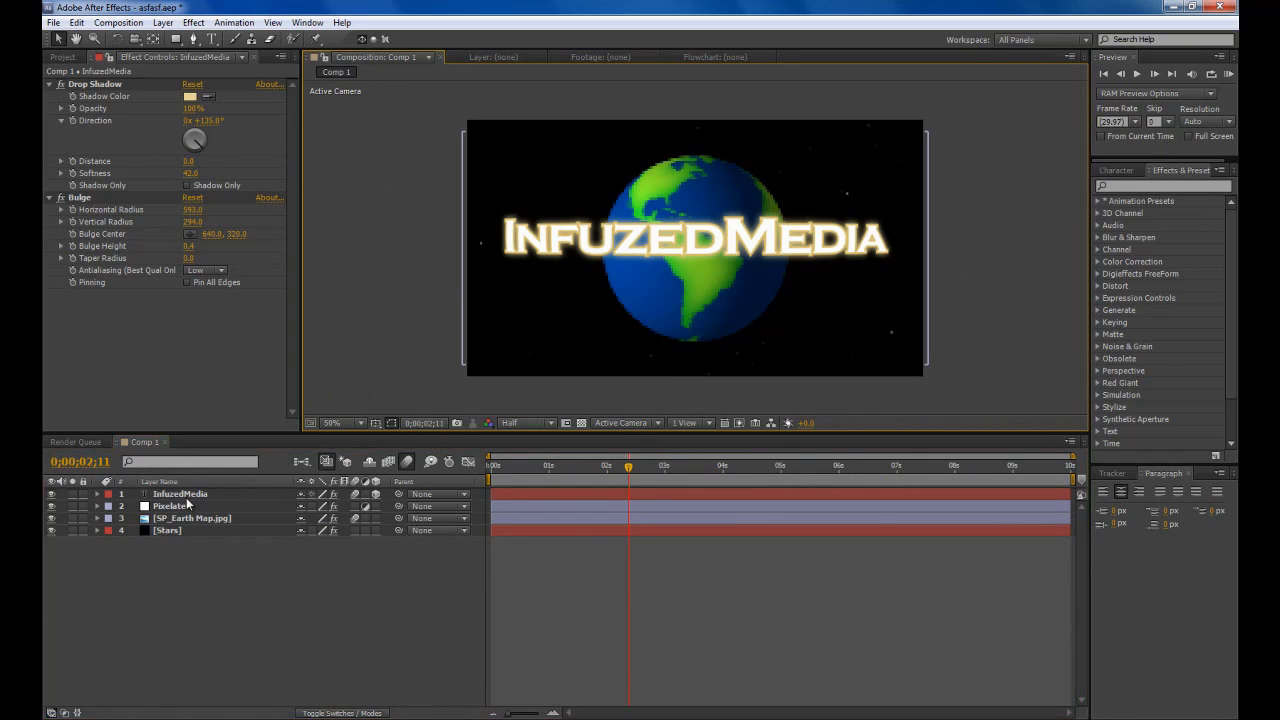
# Try the InfuzedMedia title below the Pixelate layer, and return it to the top of the layer stack
pyautogui.moveTo(186, 494); pyautogui.dragTo(177, 509)
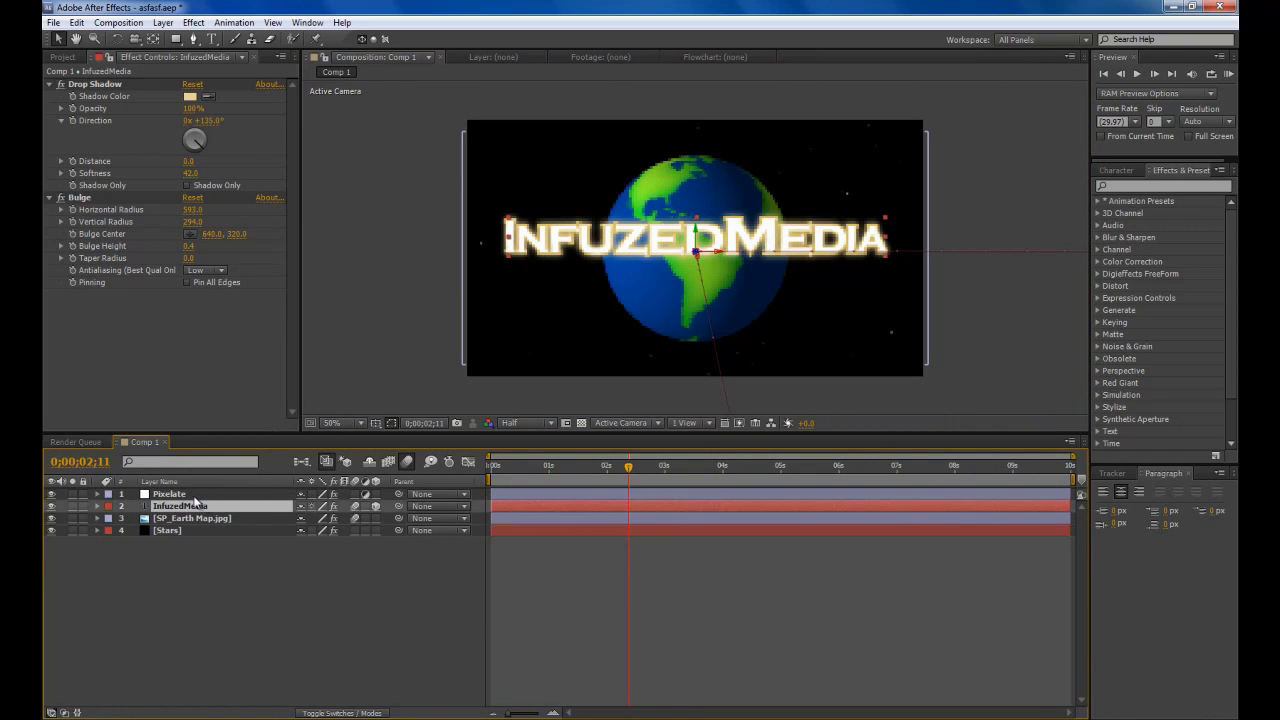
pyautogui.moveTo(196, 496); pyautogui.dragTo(193, 512)
pyautogui.moveTo(193, 516); pyautogui.dragTo(193, 512)
pyautogui.click(402, 370)
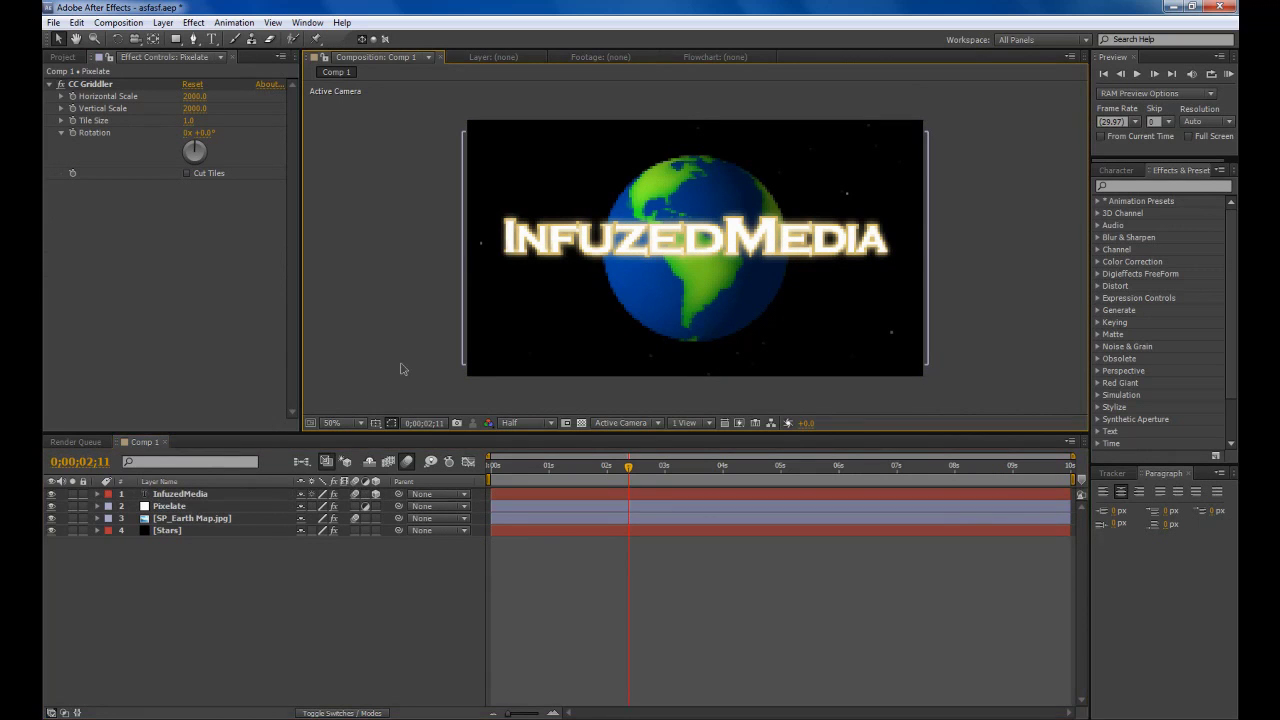